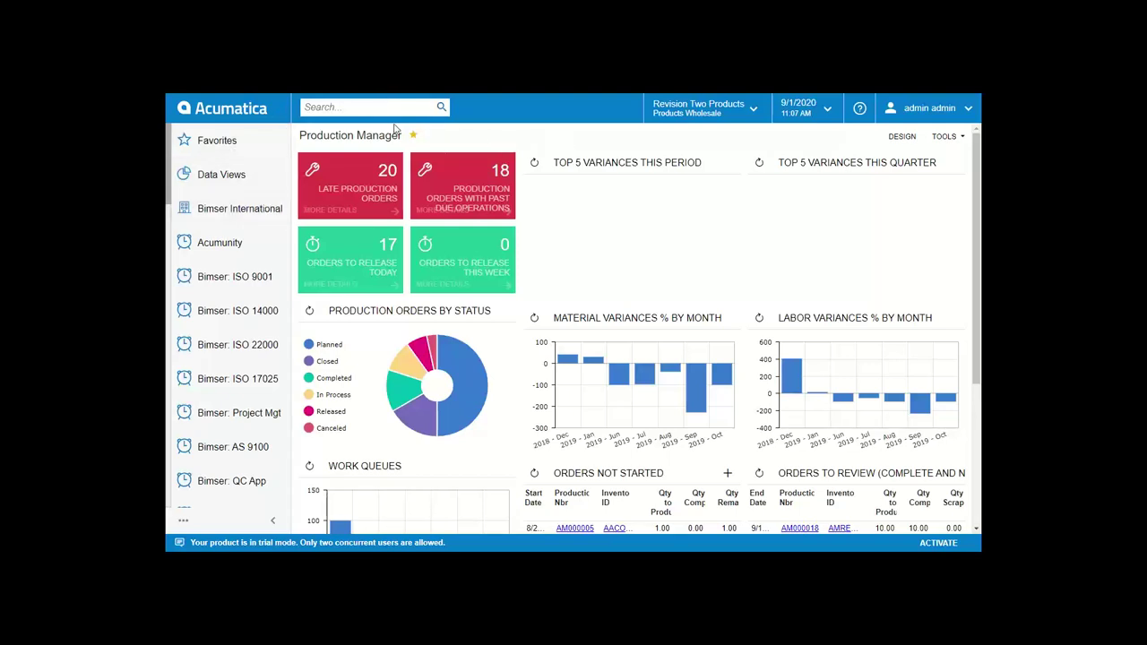
Open the QDMS workspace from Bimser International and briefly show the integrated modules list
{"action": "left_click", "coordinate": [221, 219]}
{"action": "left_click", "coordinate": [453, 199]}
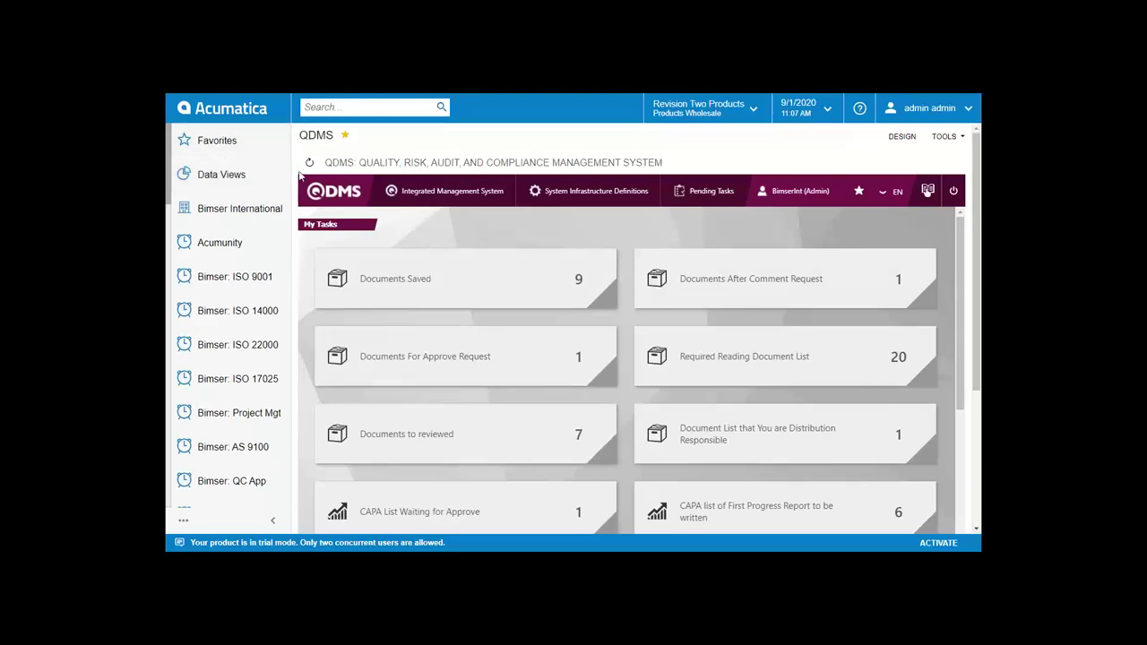
{"action": "left_click", "coordinate": [462, 205]}
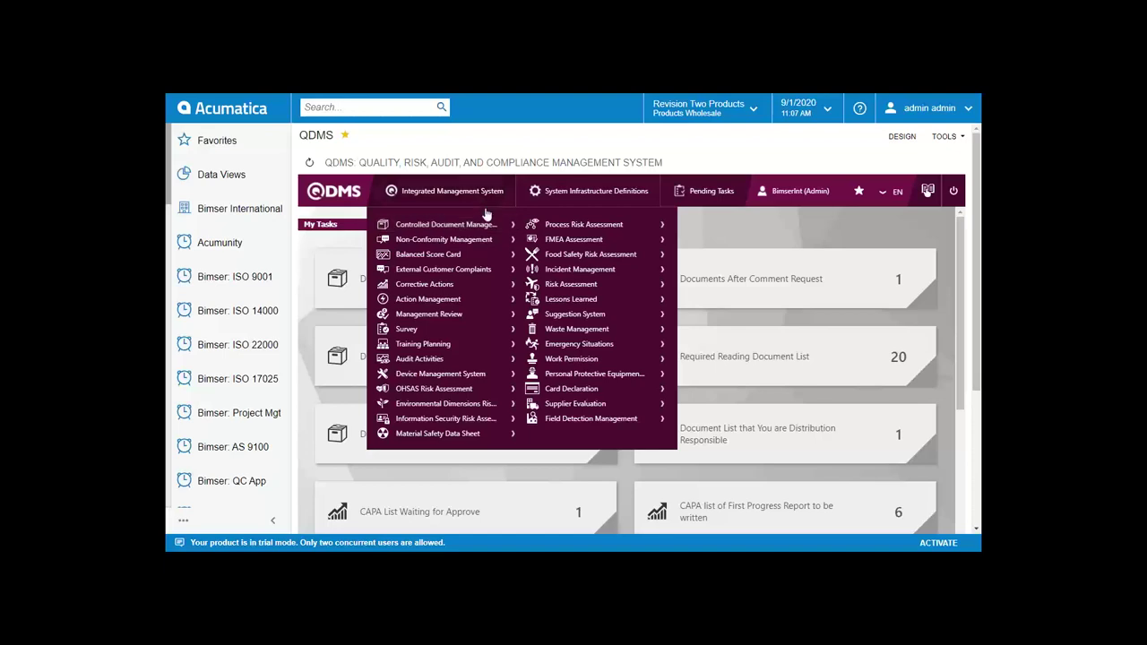
{"action": "left_click", "coordinate": [686, 228]}
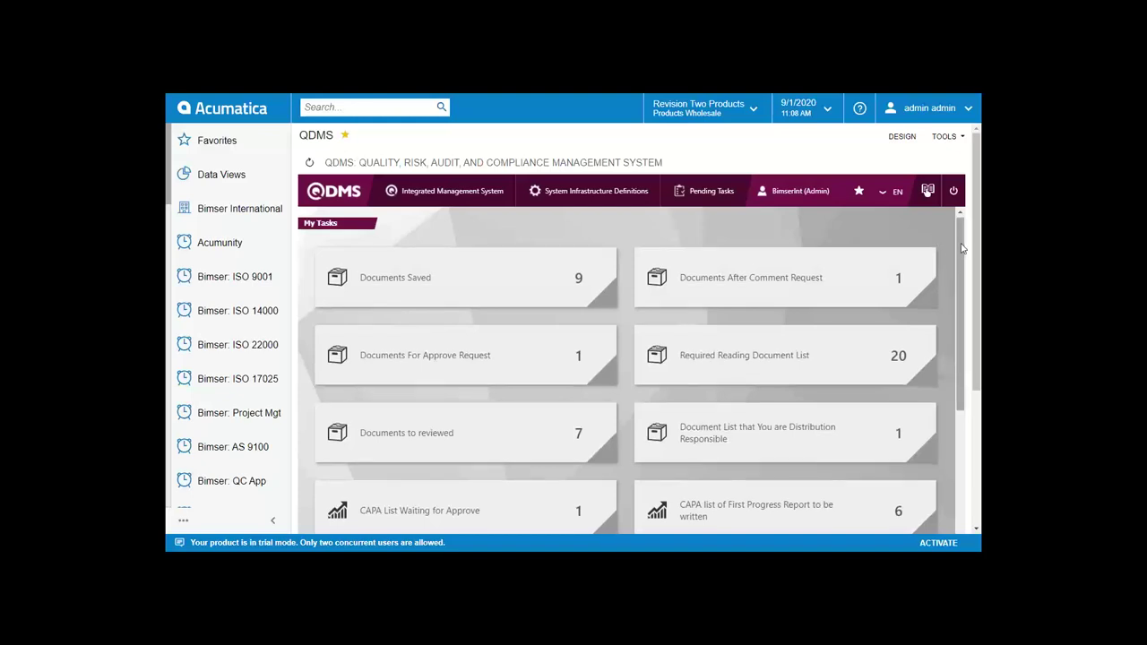
Preview the Documents For Approve Request tile in My Tasks, then collapse it
{"action": "scroll", "coordinate": [949, 271], "scroll_direction": "down", "scroll_amount": 1}
{"action": "left_click", "coordinate": [417, 298]}
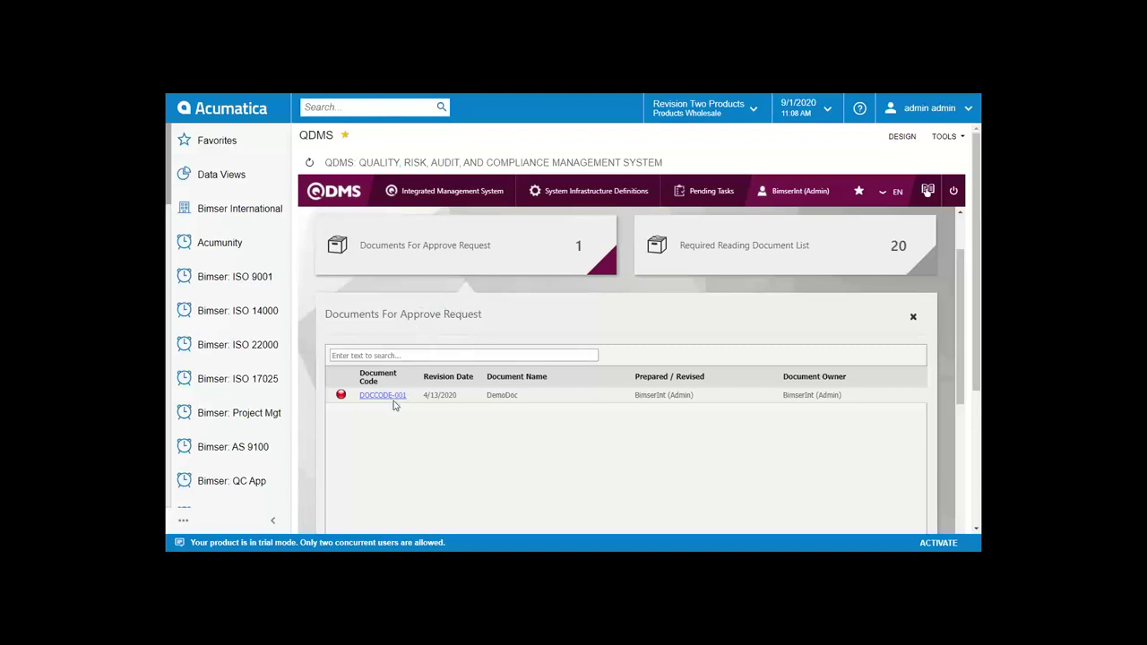
{"action": "left_click", "coordinate": [527, 271]}
{"action": "scroll", "coordinate": [610, 322], "scroll_direction": "up", "scroll_amount": 1}
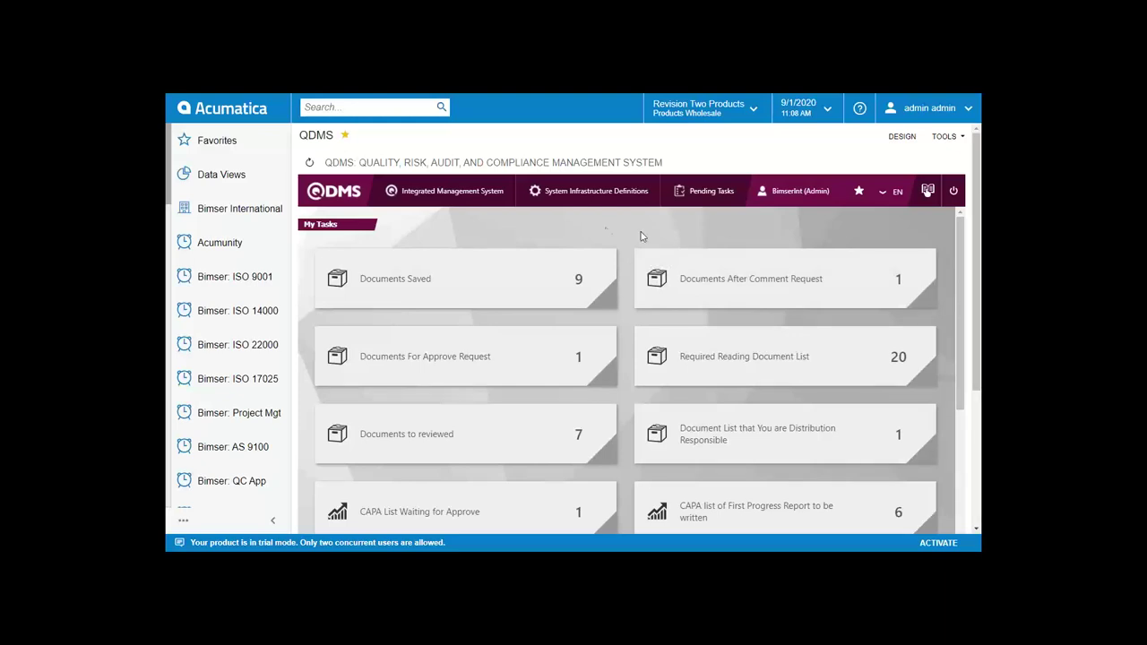
Go to Integrated Management System > Device Management System > Define Device for the Device List
{"action": "left_click", "coordinate": [484, 206]}
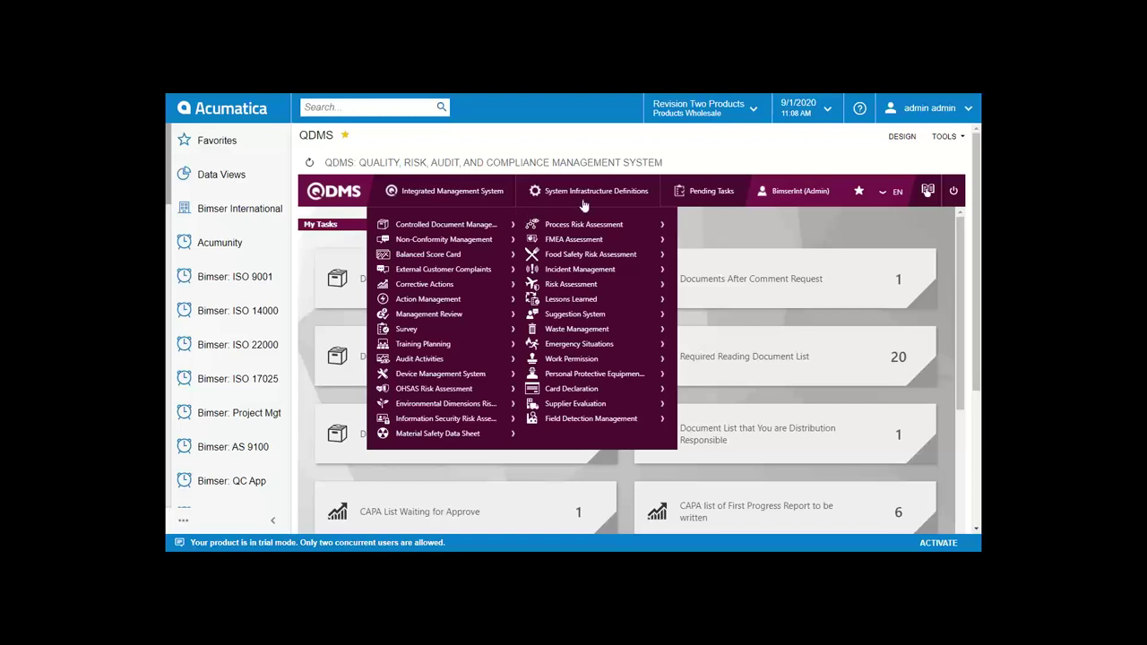
{"action": "mouse_move", "coordinate": [795, 204]}
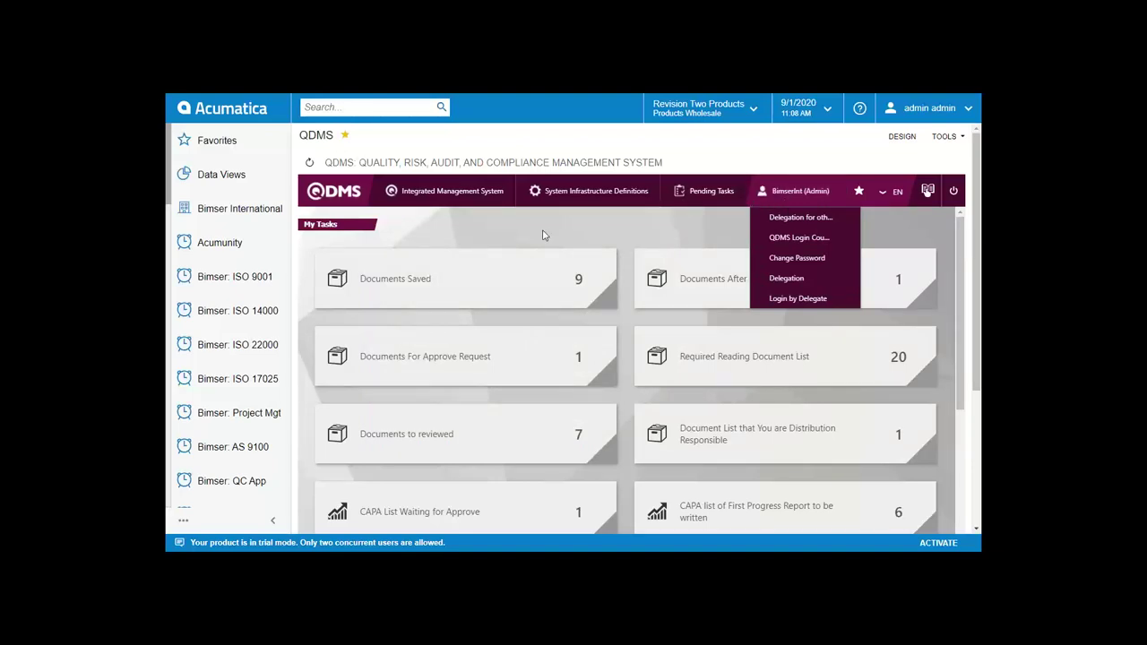
{"action": "mouse_move", "coordinate": [500, 201]}
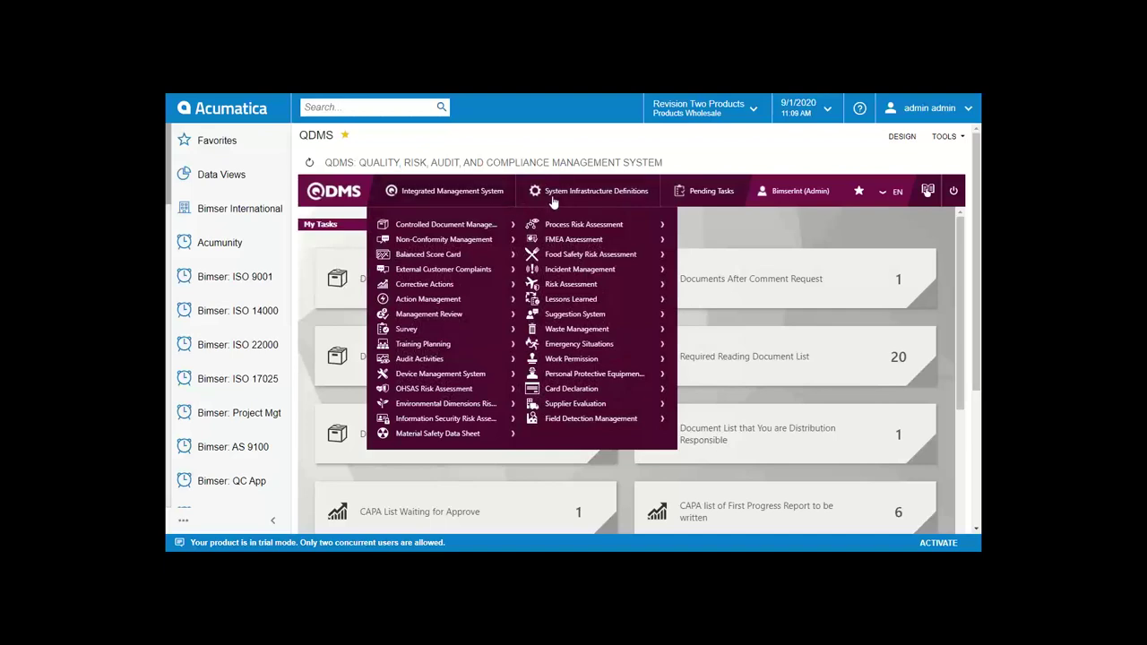
{"action": "mouse_move", "coordinate": [553, 203]}
{"action": "mouse_move", "coordinate": [489, 231]}
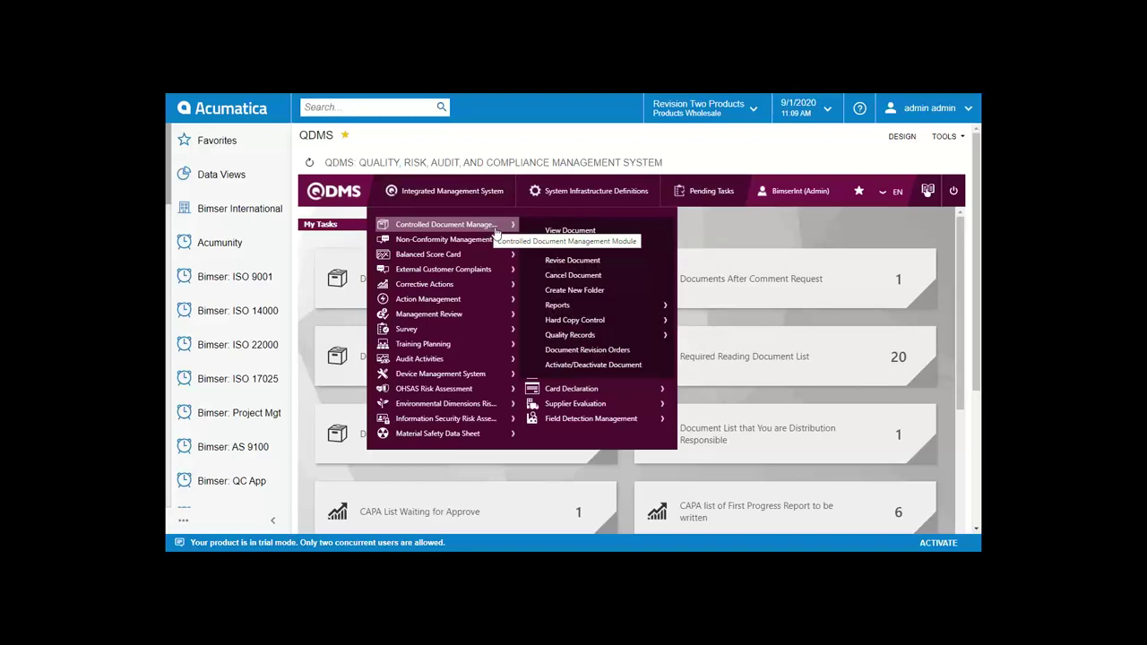
{"action": "mouse_move", "coordinate": [475, 382]}
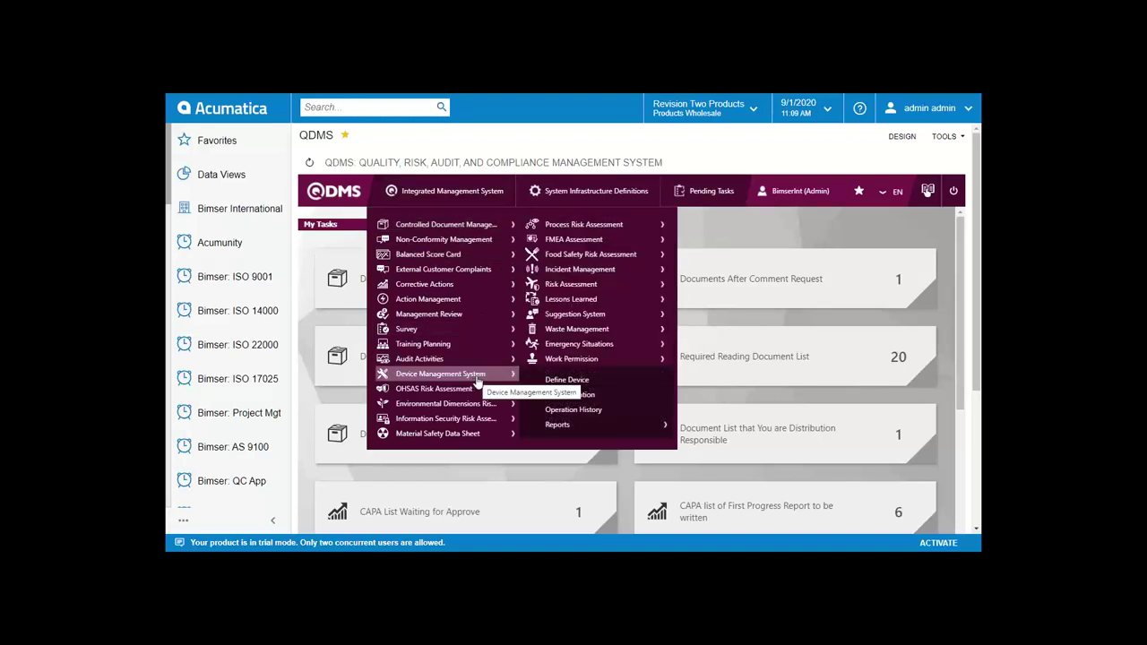
{"action": "left_click", "coordinate": [544, 383]}
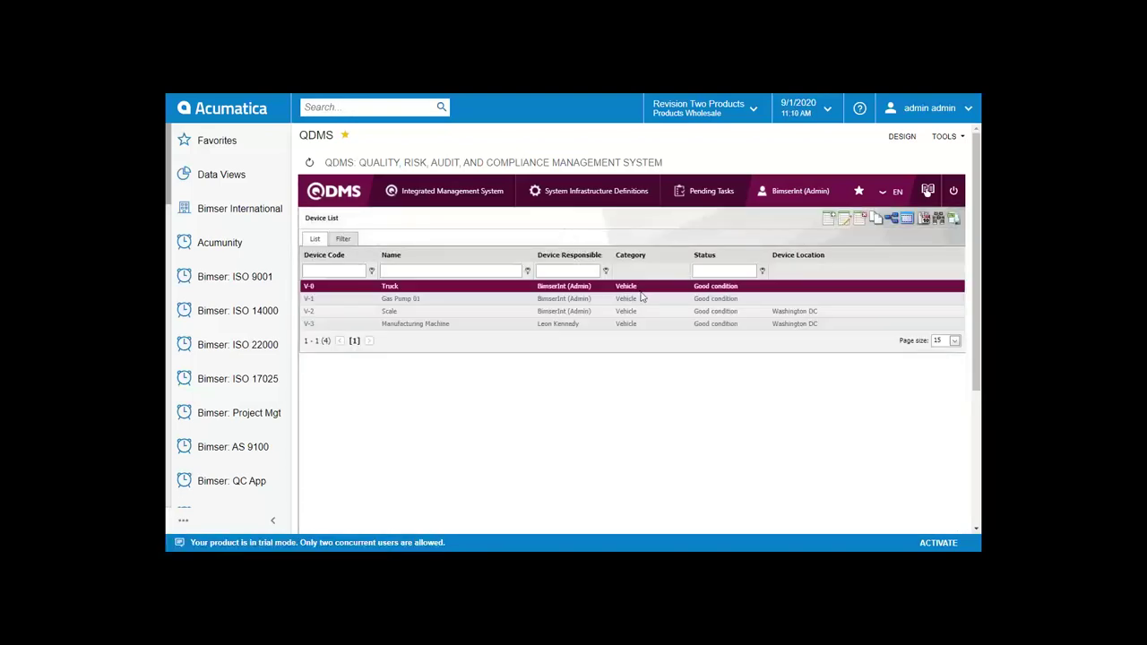
Select the Truck device in the Device List and open it for editing
{"action": "left_click", "coordinate": [486, 326]}
{"action": "left_click", "coordinate": [607, 298]}
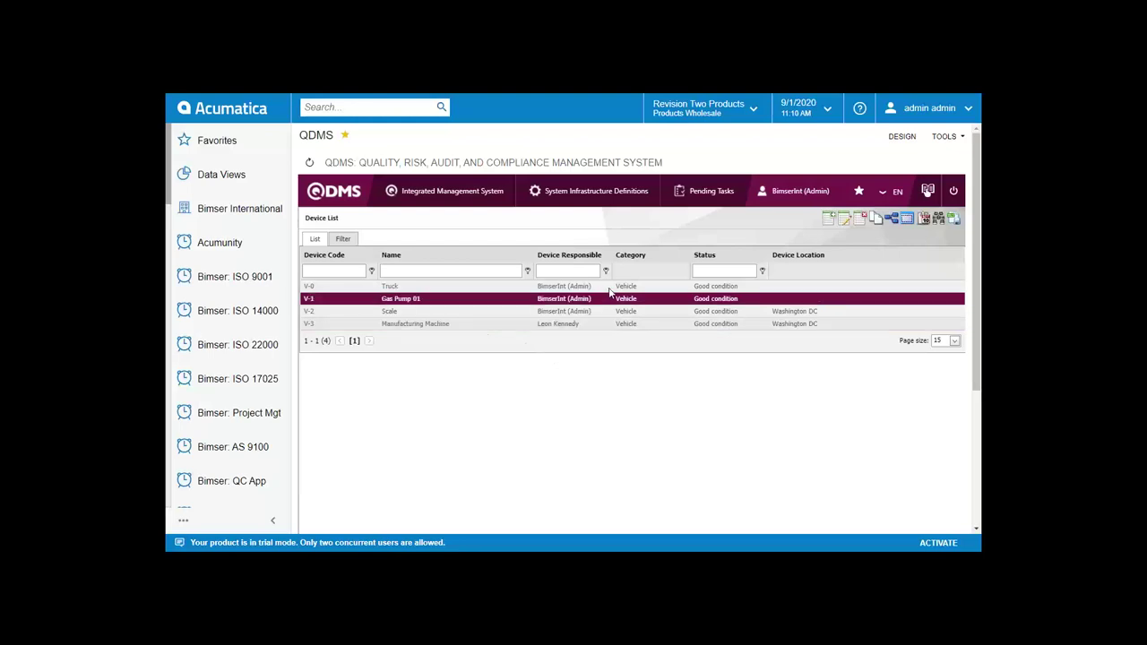
{"action": "left_click", "coordinate": [632, 286]}
{"action": "left_click", "coordinate": [846, 228]}
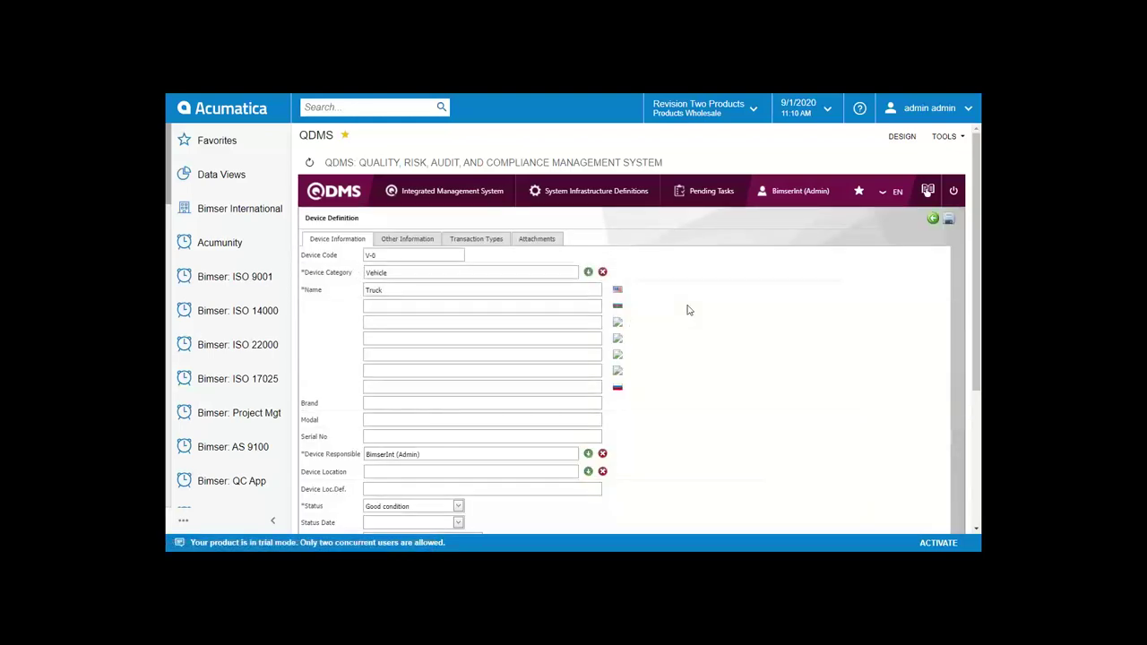
{"action": "scroll", "coordinate": [687, 310], "scroll_direction": "down", "scroll_amount": 1}
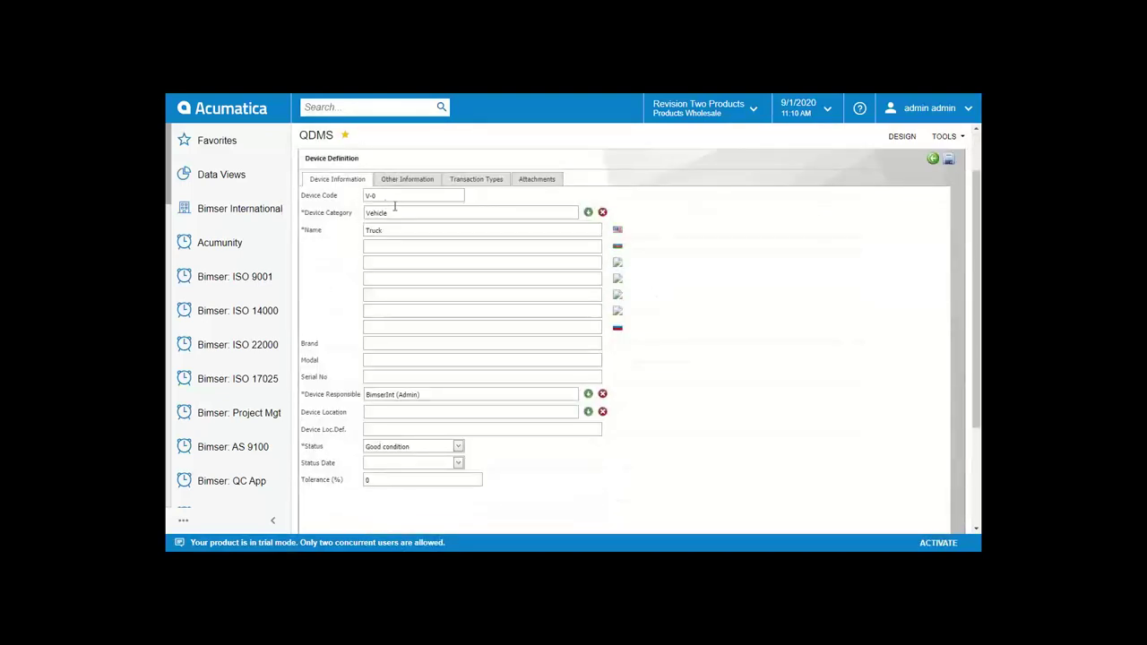
{"action": "left_click", "coordinate": [420, 198]}
{"action": "left_click", "coordinate": [399, 230]}
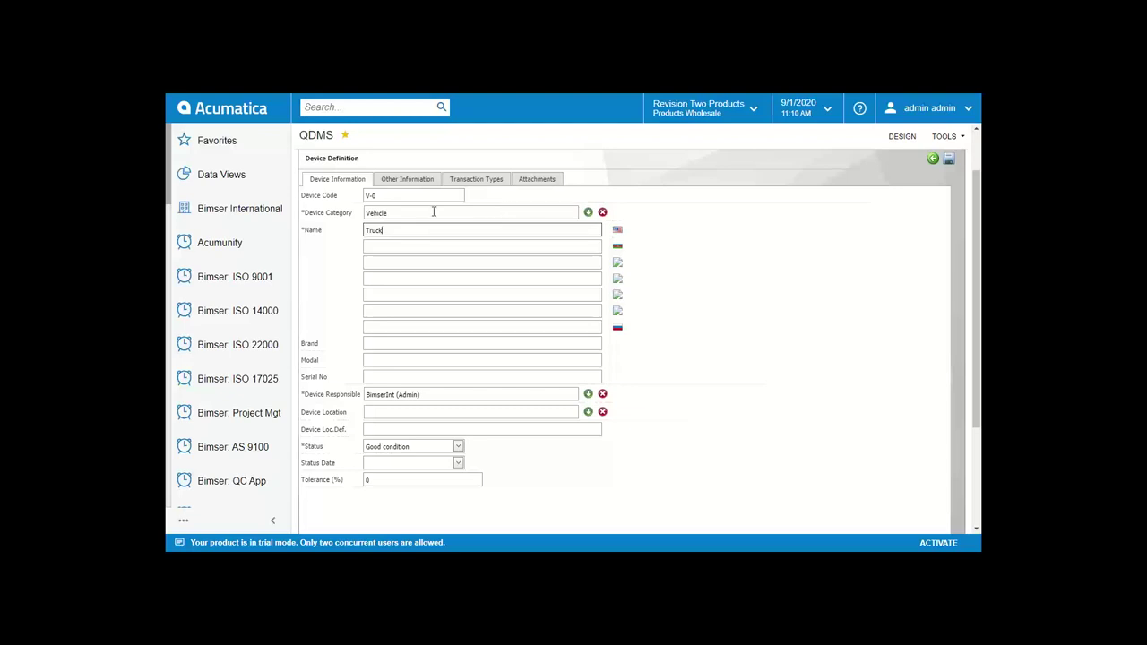
{"action": "left_click", "coordinate": [421, 182]}
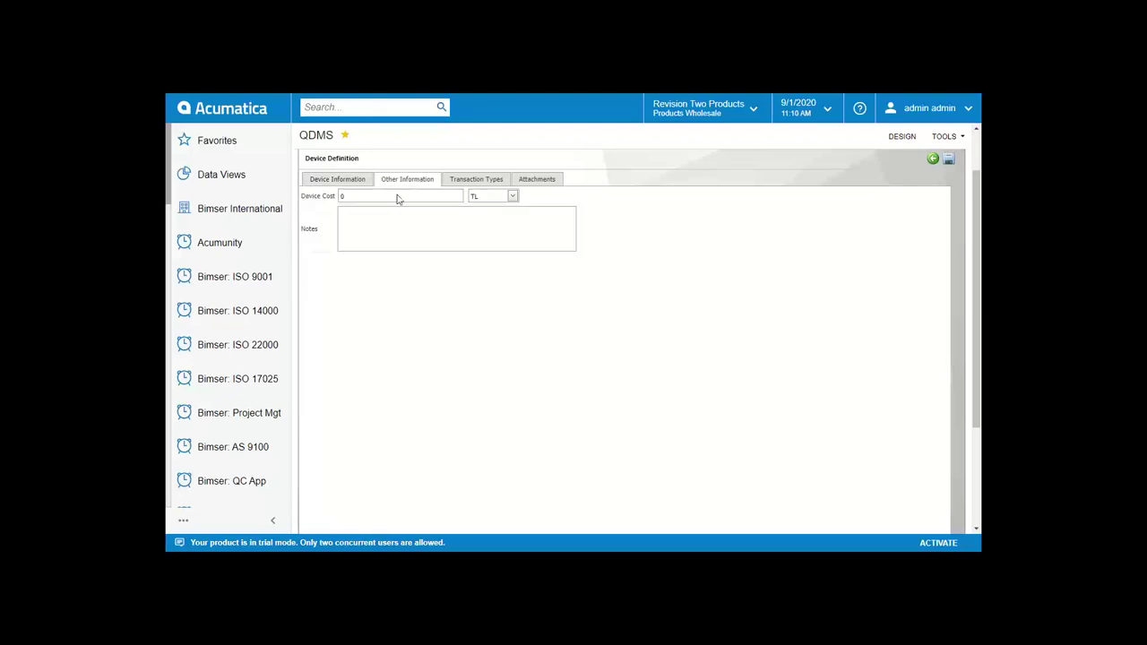
{"action": "left_click", "coordinate": [348, 196]}
{"action": "left_click", "coordinate": [513, 197]}
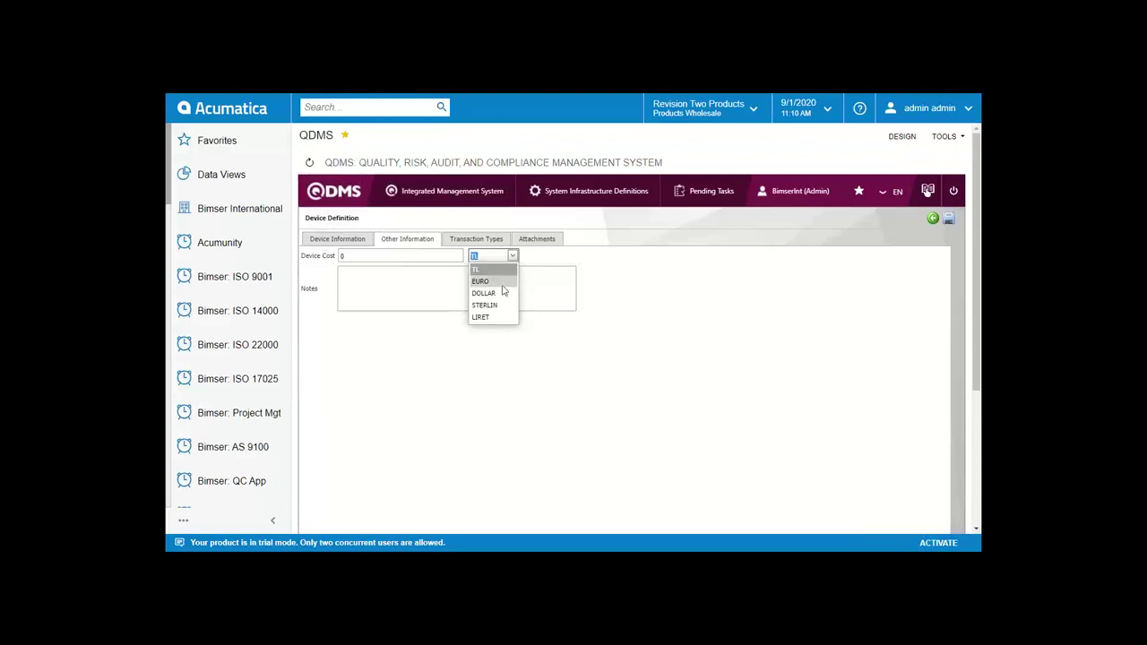
{"action": "left_click", "coordinate": [414, 295]}
Enter 'Notes' as the Truck's notes and bring up its empty attachments
{"action": "type", "text": "asldkfja"}
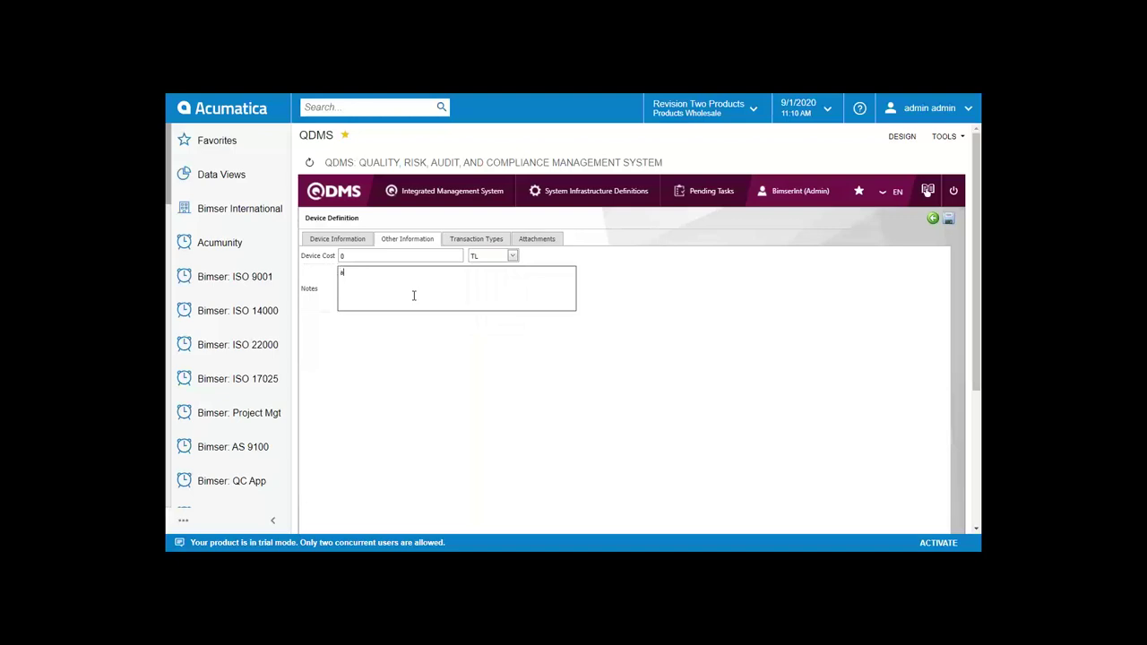
{"action": "key", "text": "BackSpace"}
{"action": "key", "text": "BackSpace"}
{"action": "key", "text": "BackSpace"}
{"action": "key", "text": "BackSpace"}
{"action": "key", "text": "BackSpace"}
{"action": "key", "text": "BackSpace"}
{"action": "key", "text": "BackSpace"}
{"action": "key", "text": "BackSpace"}
{"action": "key", "text": "BackSpace"}
{"action": "double_click", "coordinate": [309, 289]}
{"action": "key", "text": "ctrl+c"}
{"action": "left_click", "coordinate": [349, 274]}
{"action": "key", "text": "ctrl+v"}
{"action": "left_click", "coordinate": [541, 240]}
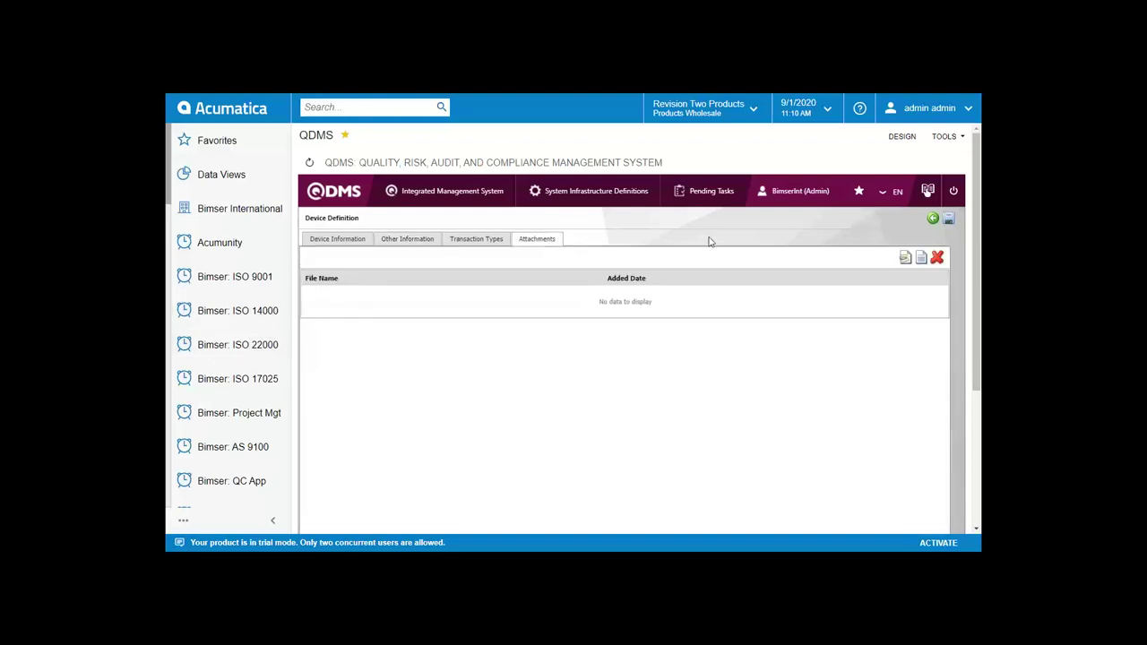
Upload the Demo Agenda - QDMS file as an attachment to the Truck device
{"action": "left_click", "coordinate": [900, 259]}
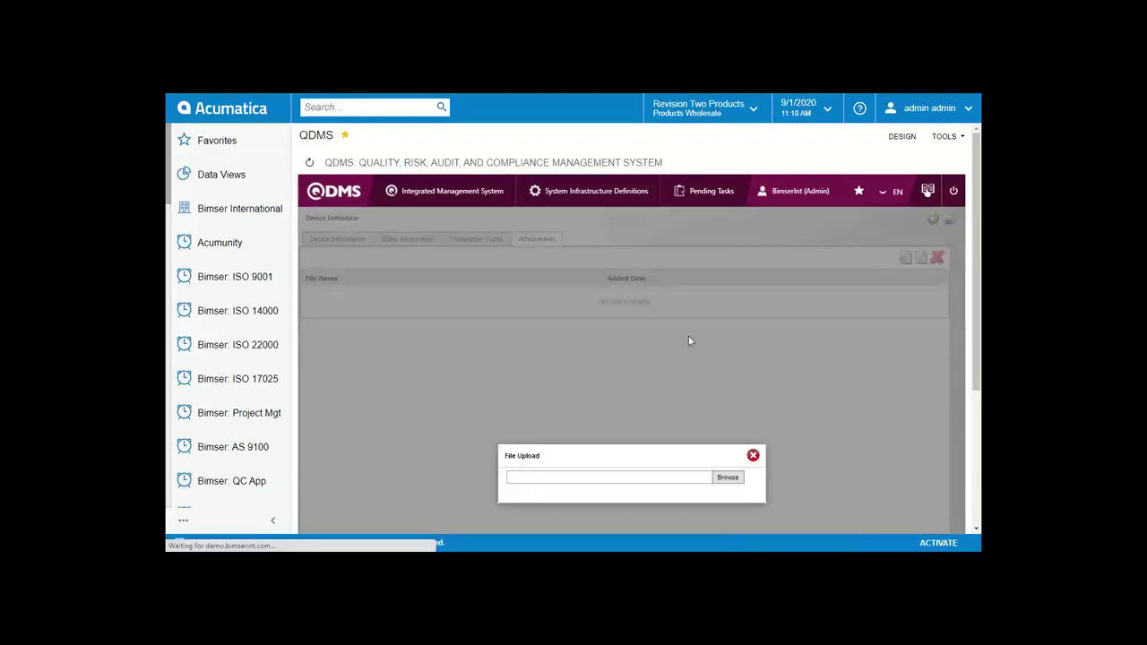
{"action": "left_click", "coordinate": [729, 478]}
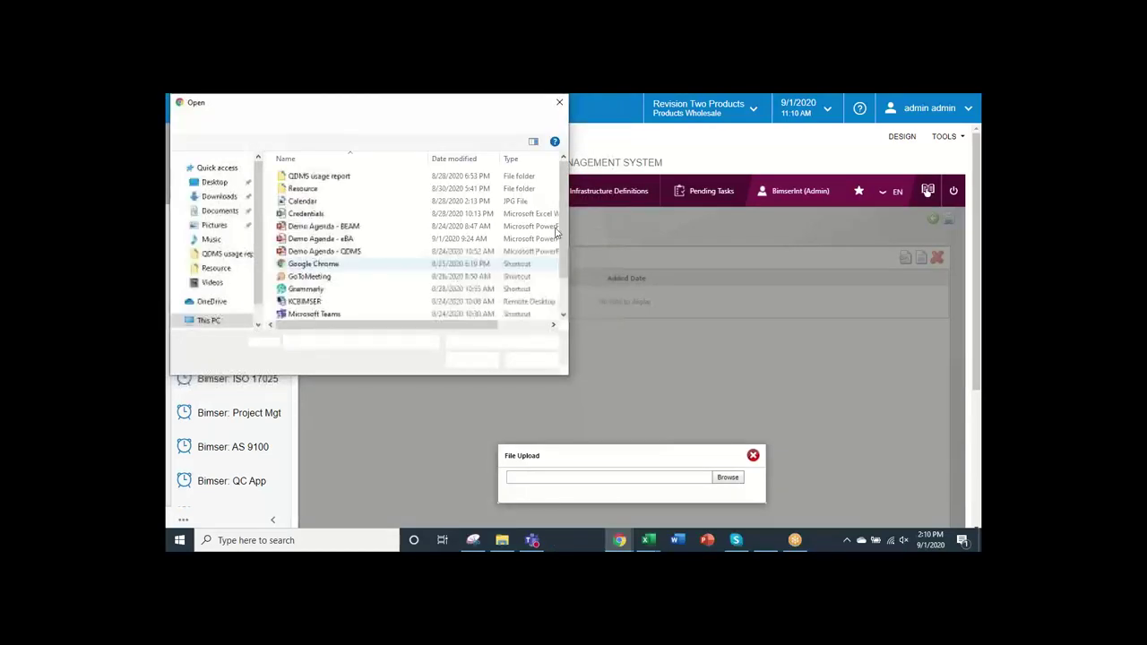
{"action": "double_click", "coordinate": [359, 252]}
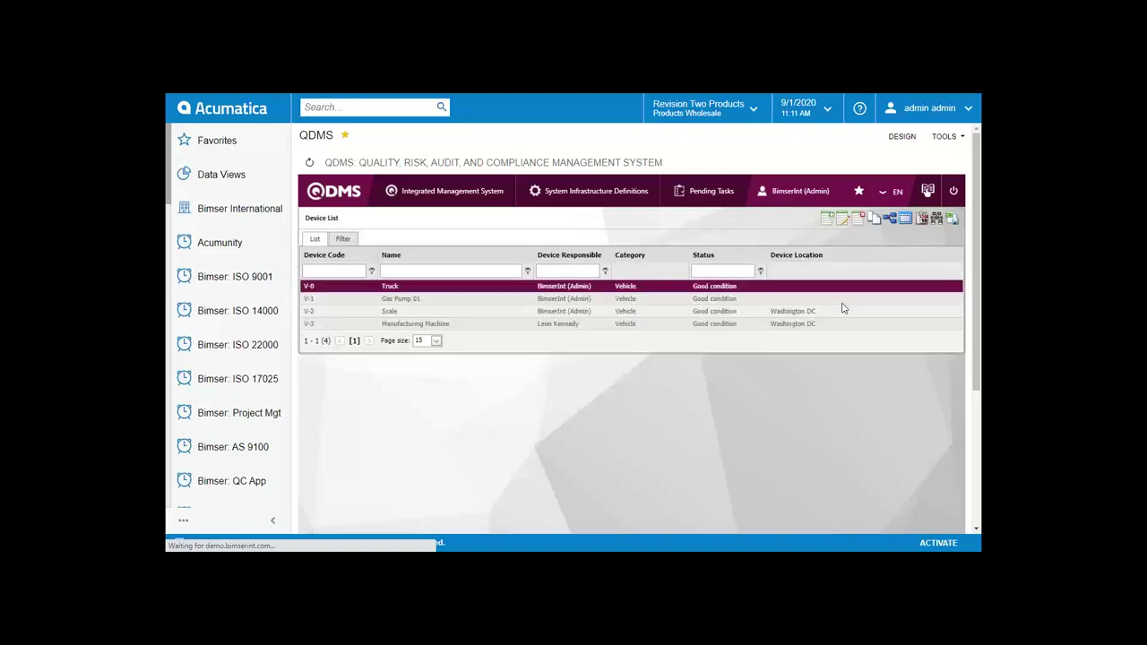
View Truck's Fuel Tank measurement constant, then its operation types listing Fuel Refill
{"action": "left_click", "coordinate": [893, 219]}
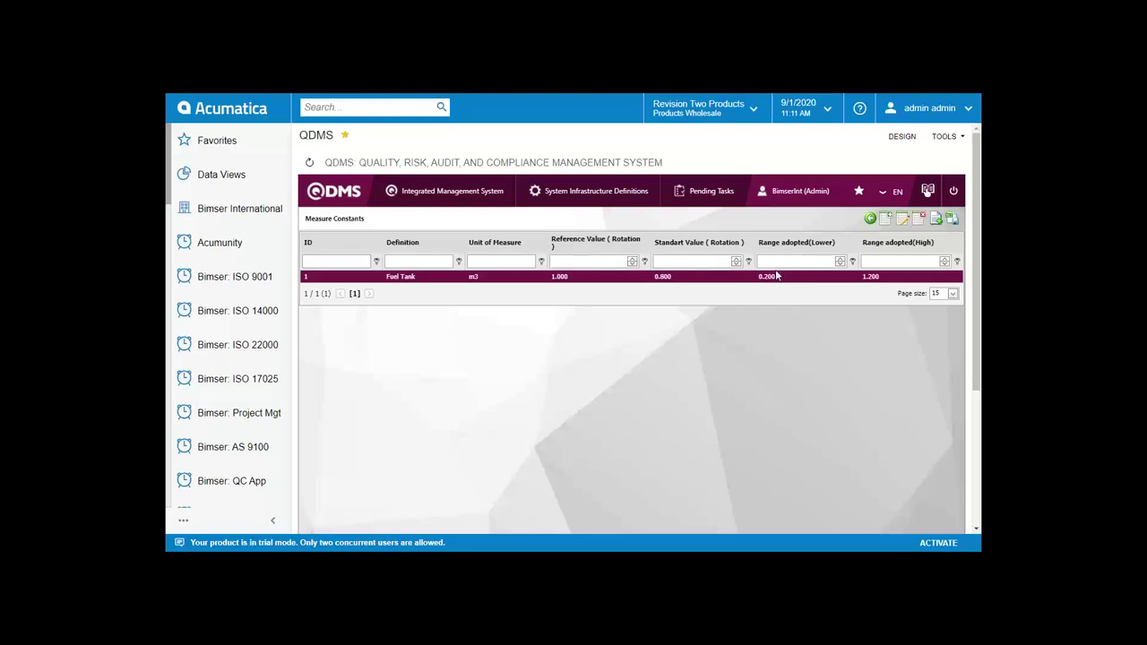
{"action": "left_click", "coordinate": [869, 219]}
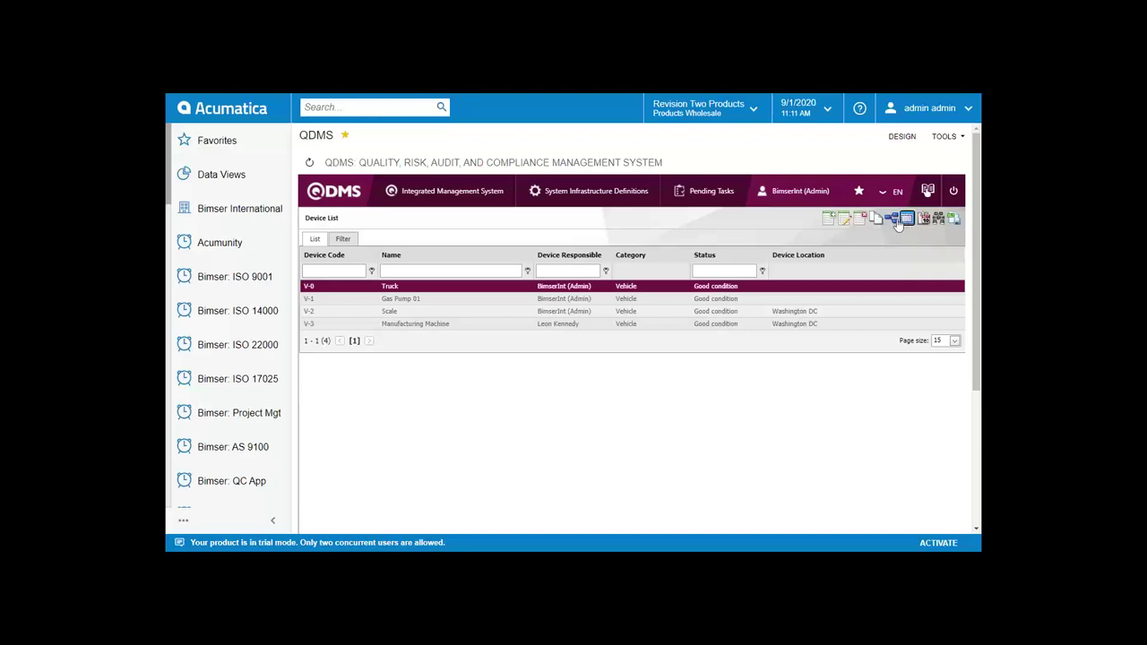
{"action": "left_click", "coordinate": [900, 221]}
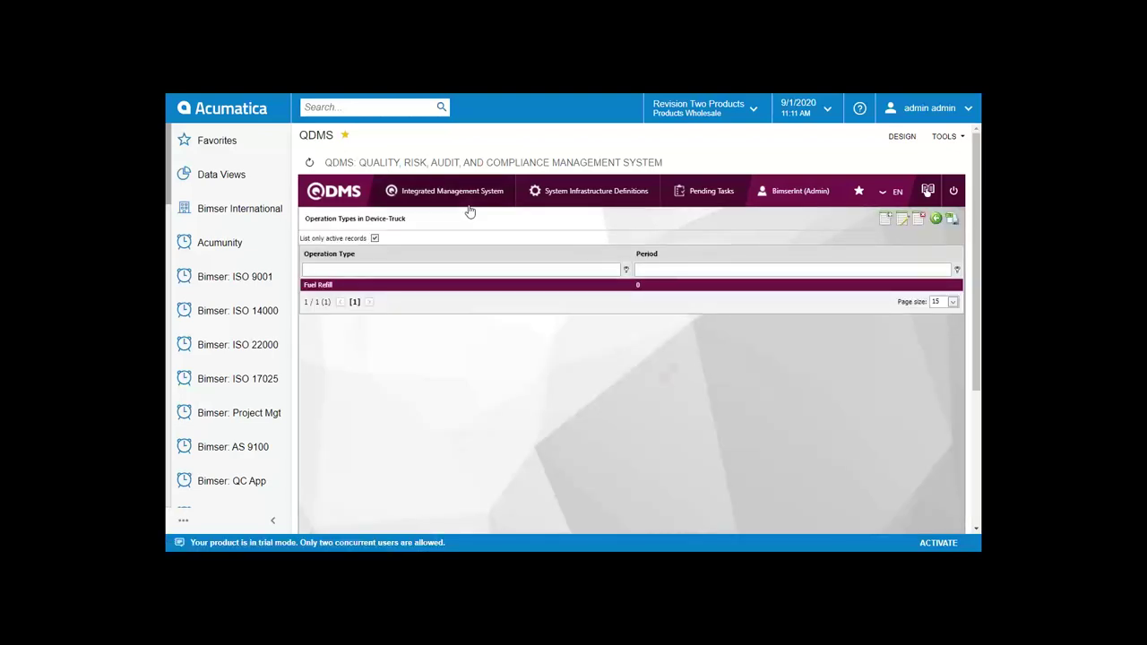
{"action": "mouse_move", "coordinate": [495, 376]}
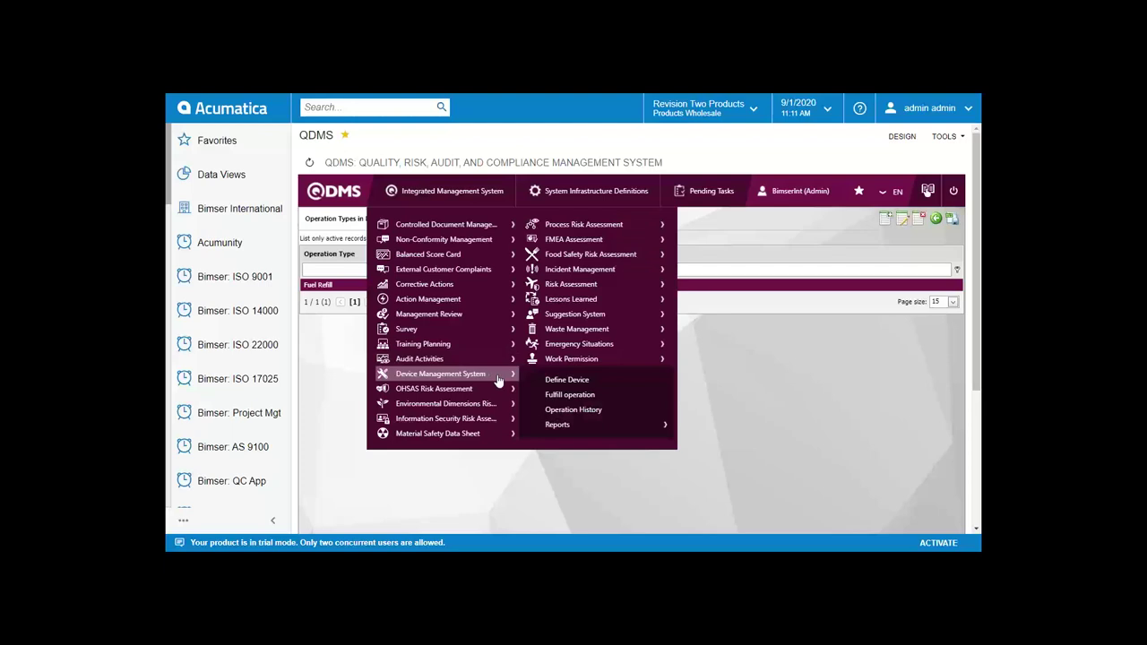
Open the Truck work order from the work orders awaiting fulfilment
{"action": "left_click", "coordinate": [609, 395]}
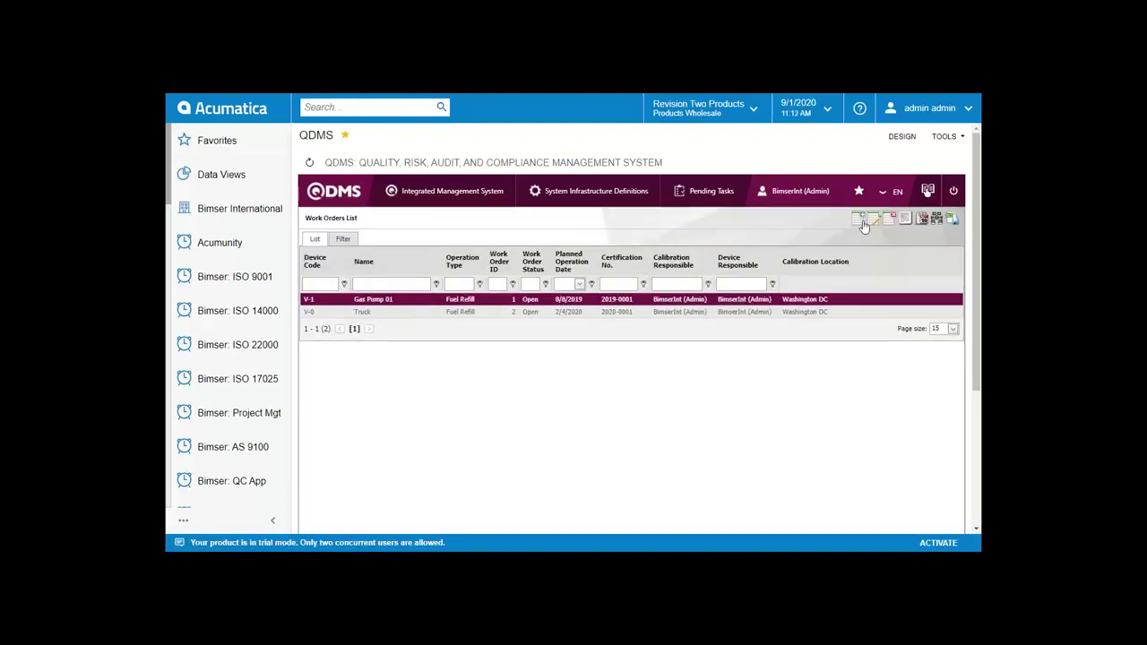
{"action": "left_click", "coordinate": [757, 314]}
{"action": "left_click", "coordinate": [811, 314]}
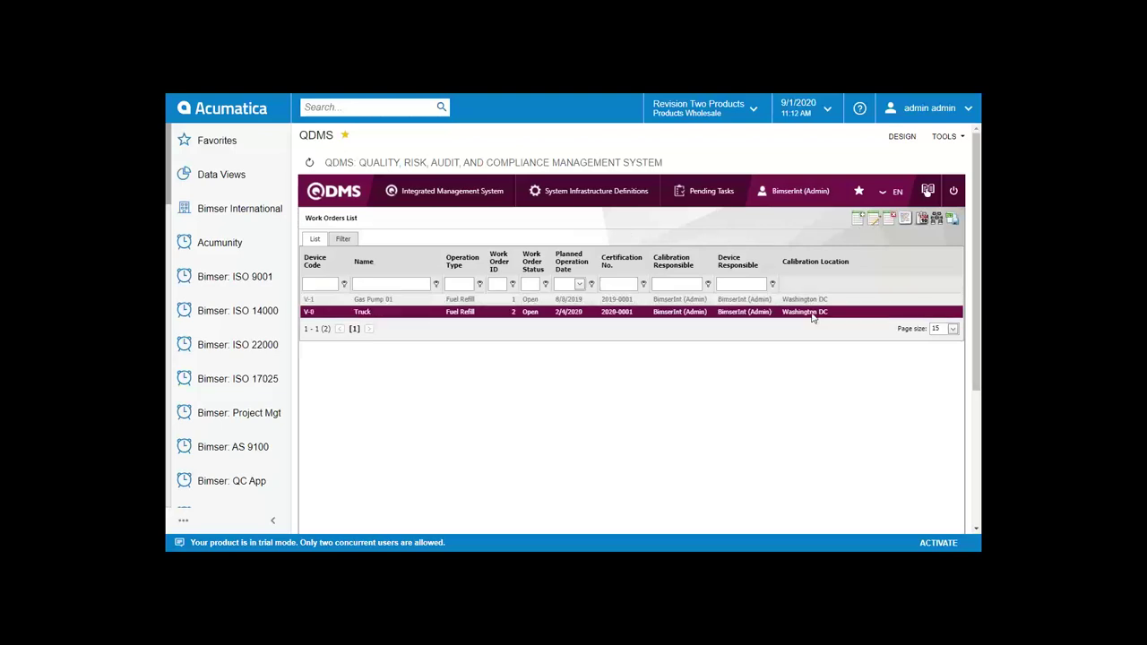
{"action": "left_click", "coordinate": [874, 224]}
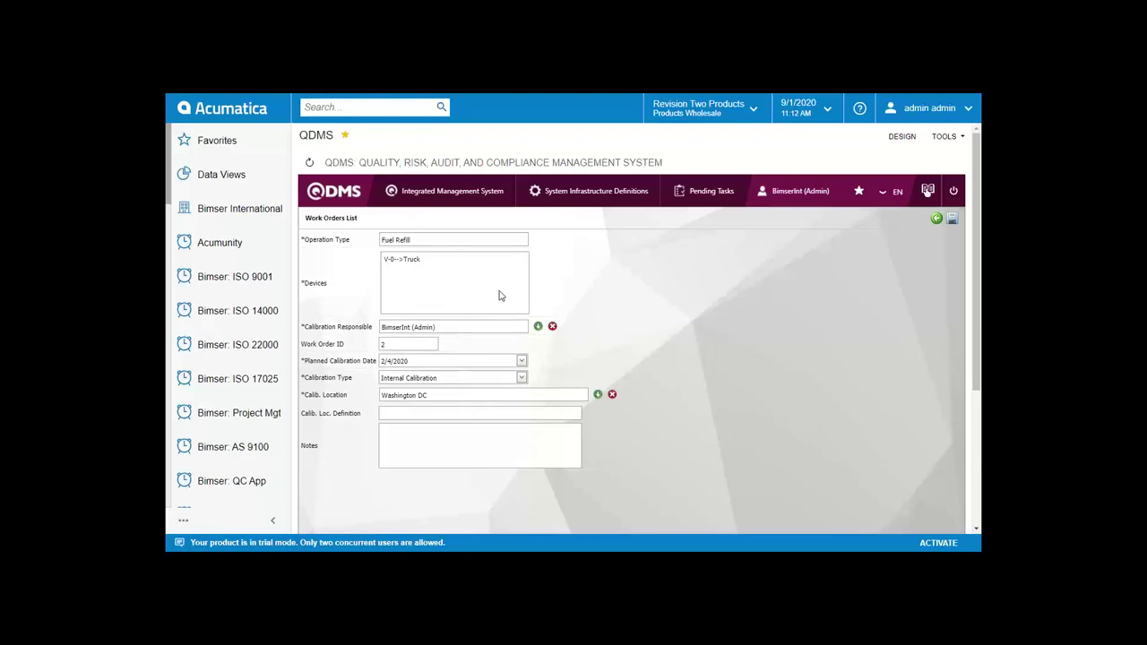
Check the Calib. Location company lookup unchanged, then return to the Work Orders List
{"action": "left_click", "coordinate": [597, 395]}
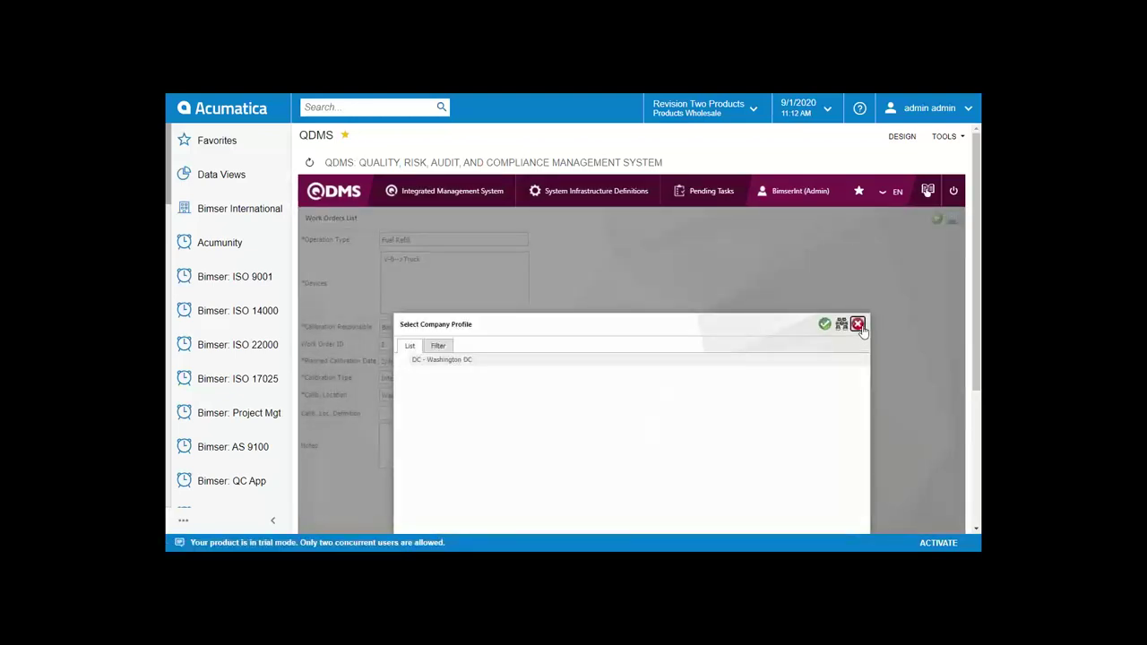
{"action": "left_click", "coordinate": [857, 325]}
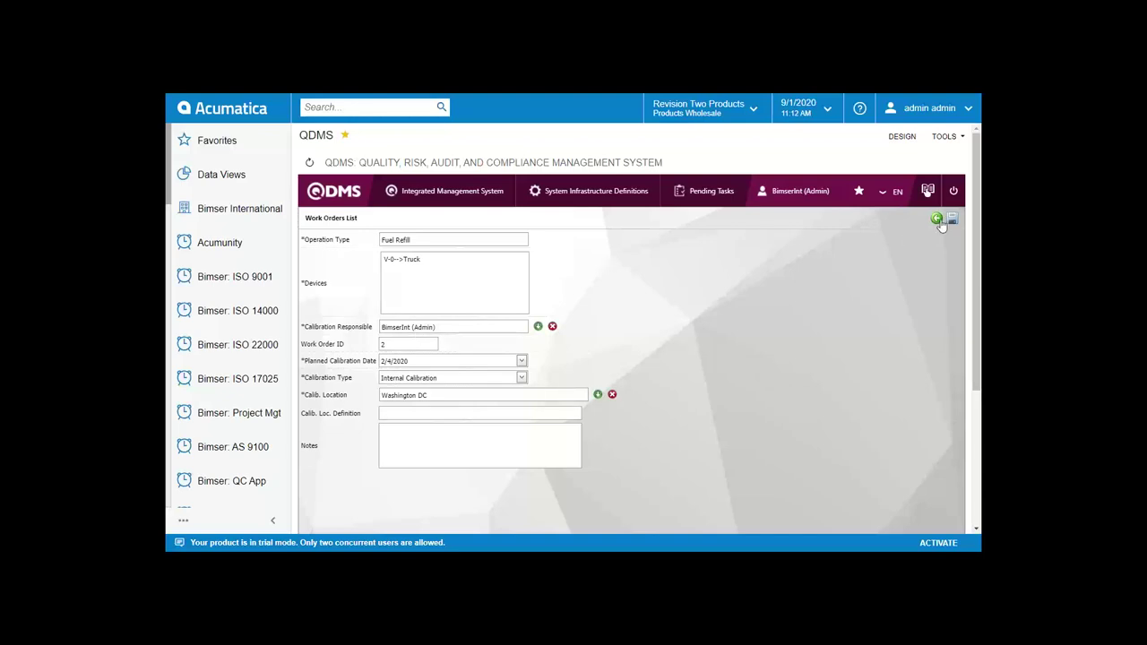
{"action": "left_click", "coordinate": [938, 219]}
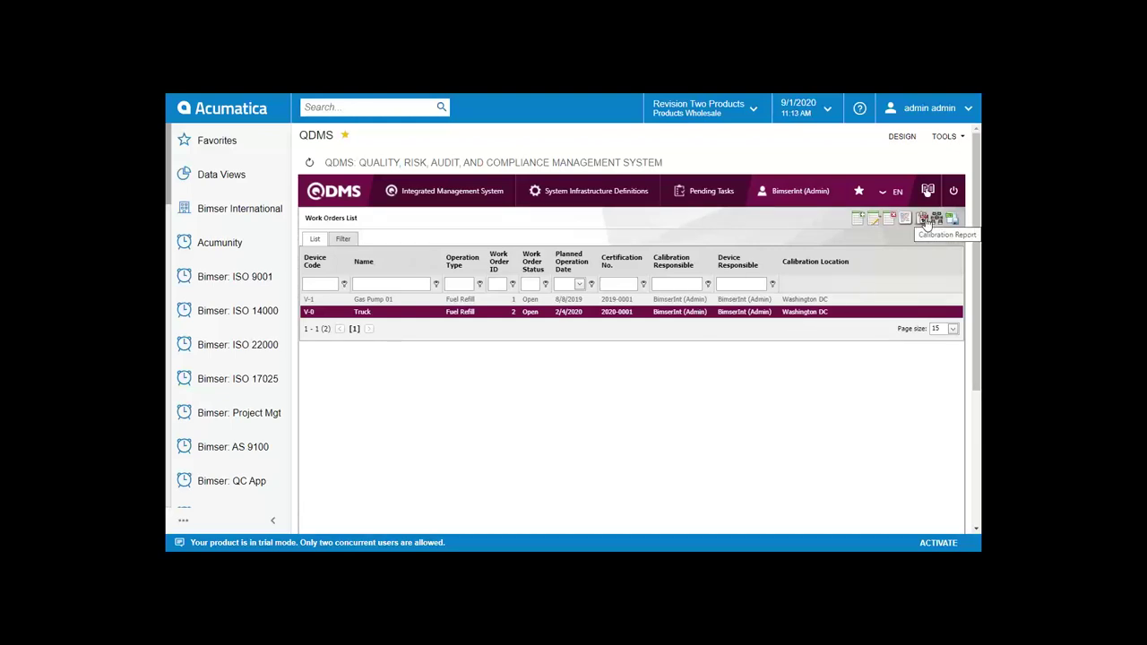
Open the Truck (V-0) calibration report, set Device Action to Result, and view attachments
{"action": "left_click", "coordinate": [924, 221]}
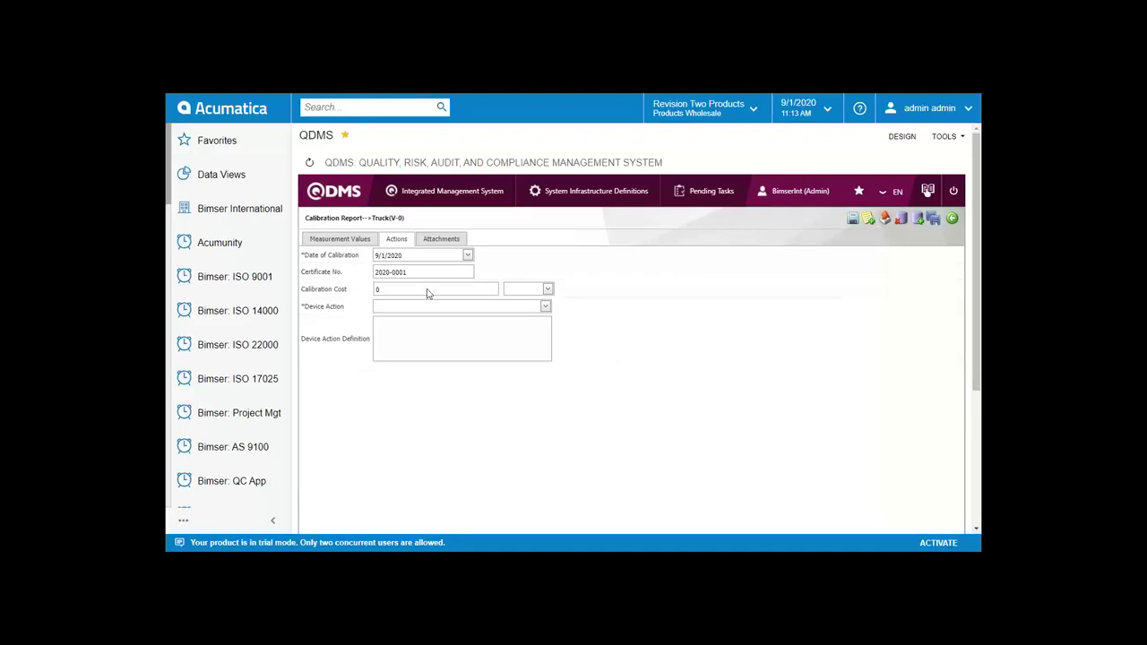
{"action": "left_click", "coordinate": [544, 307]}
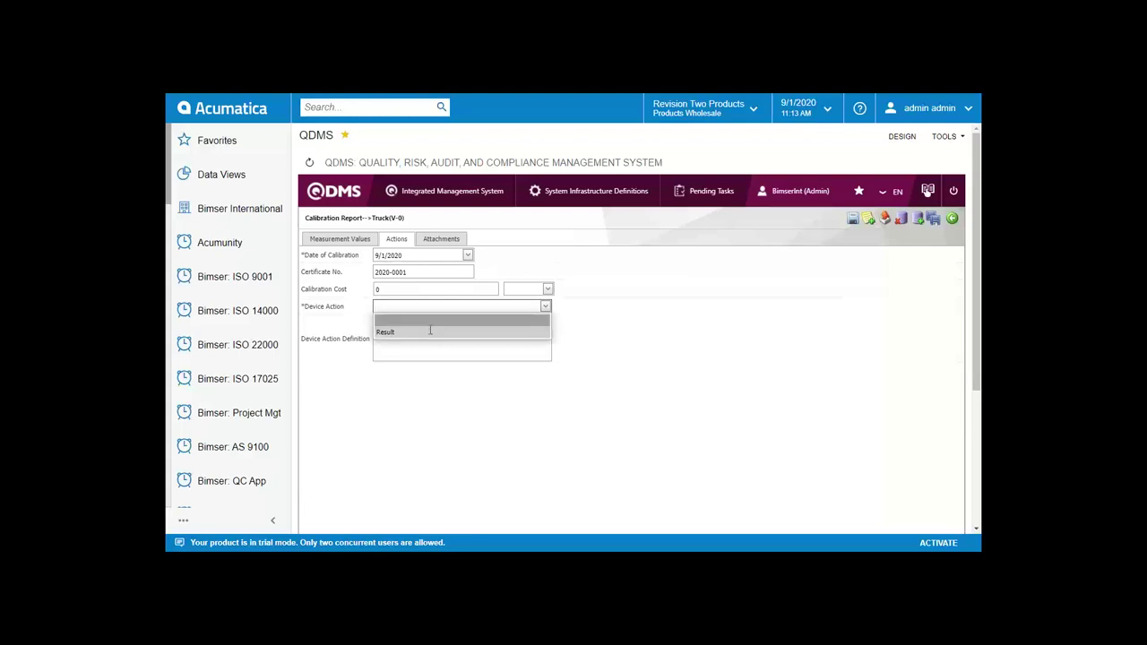
{"action": "left_click", "coordinate": [399, 331]}
{"action": "left_click", "coordinate": [399, 327]}
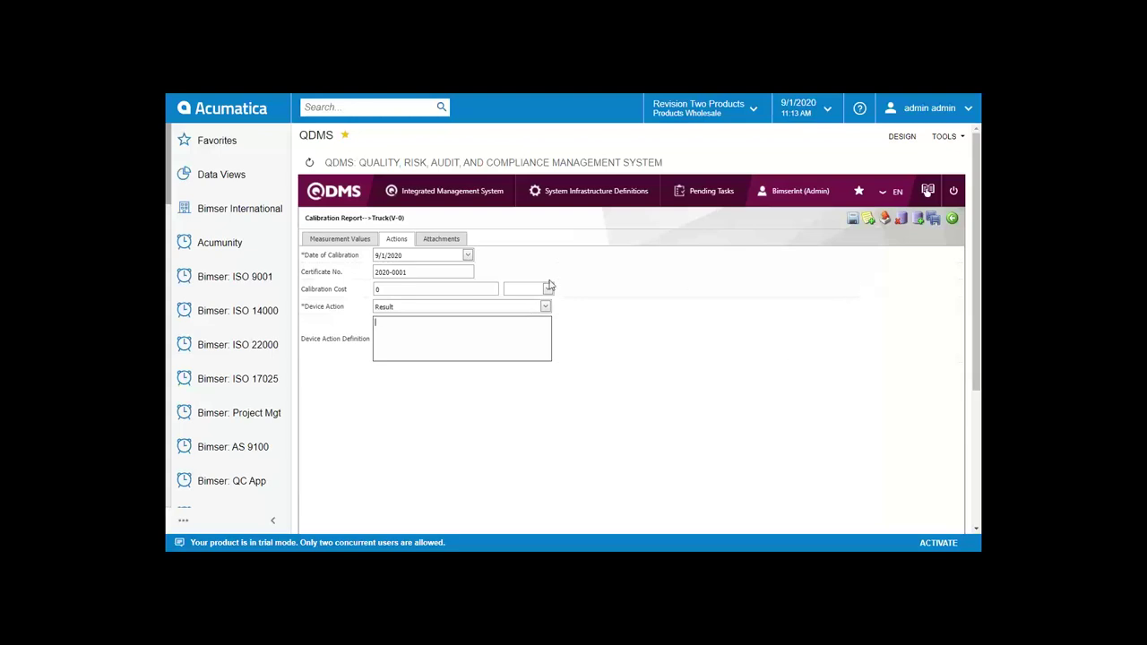
{"action": "left_click", "coordinate": [431, 240]}
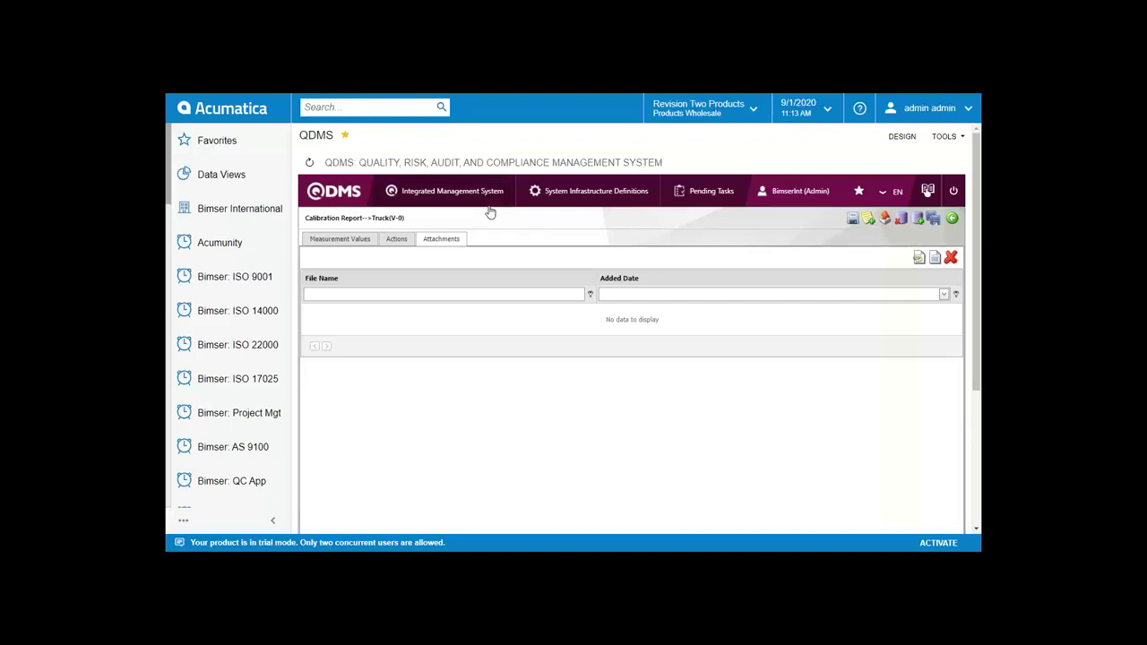
Open Device Management System > Reports > Report of Job orders
{"action": "mouse_move", "coordinate": [490, 212]}
{"action": "mouse_move", "coordinate": [448, 191]}
{"action": "mouse_move", "coordinate": [484, 377]}
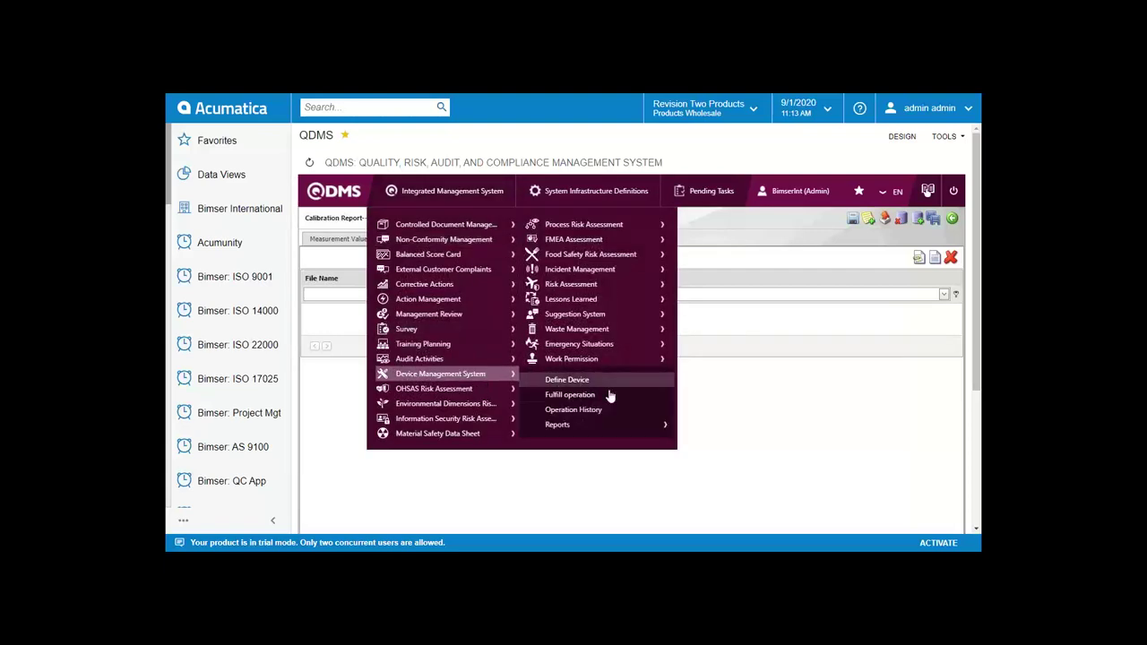
{"action": "mouse_move", "coordinate": [608, 425]}
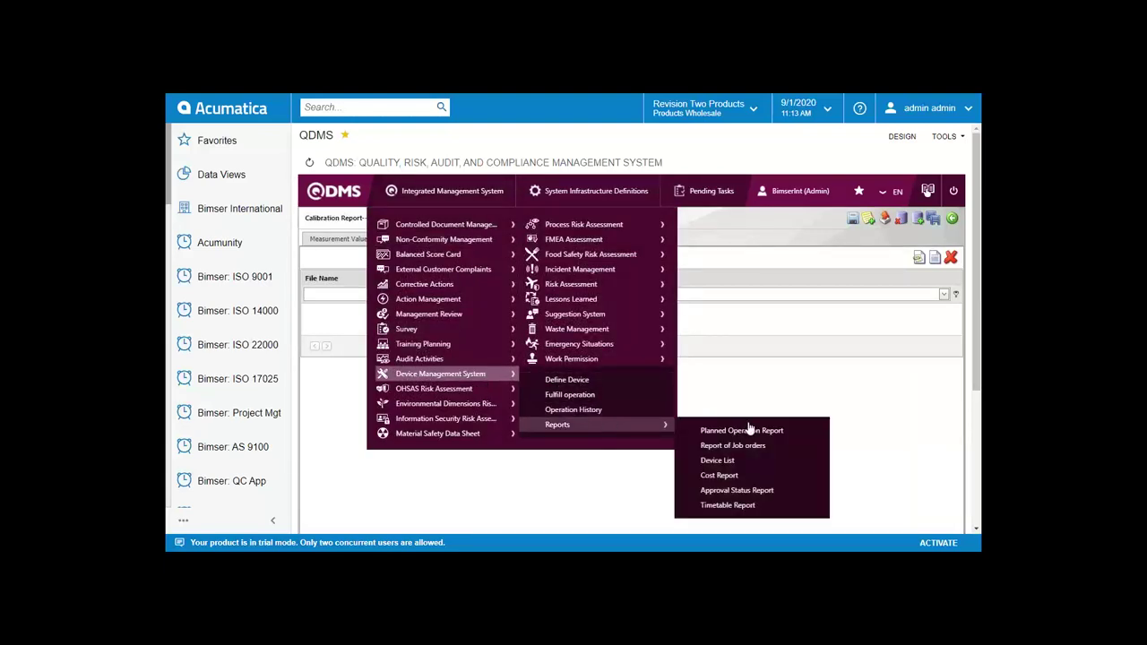
{"action": "left_click", "coordinate": [773, 462]}
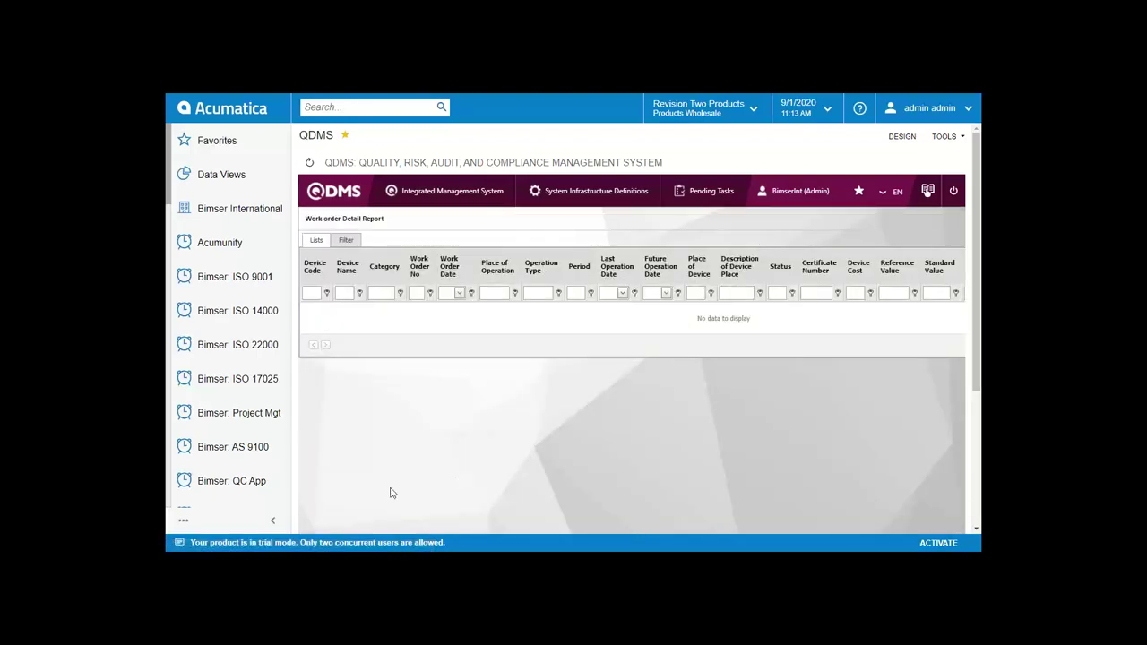
Run the Work order Detail Report to list three open work orders, then reopen its filter
{"action": "left_click", "coordinate": [345, 240]}
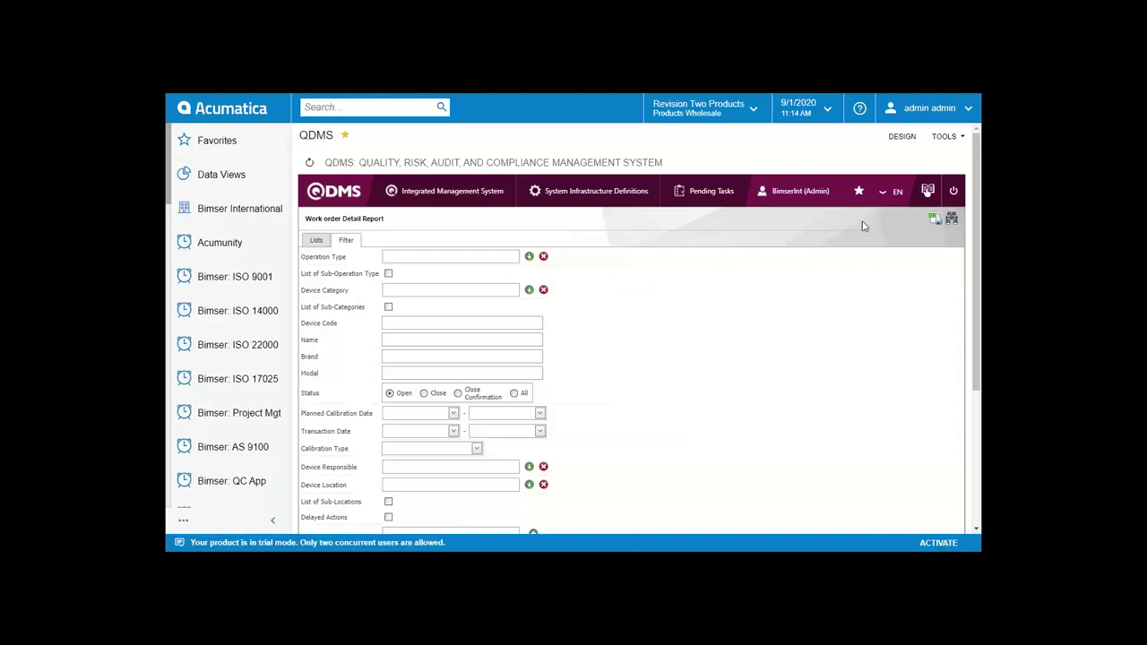
{"action": "left_click", "coordinate": [951, 221]}
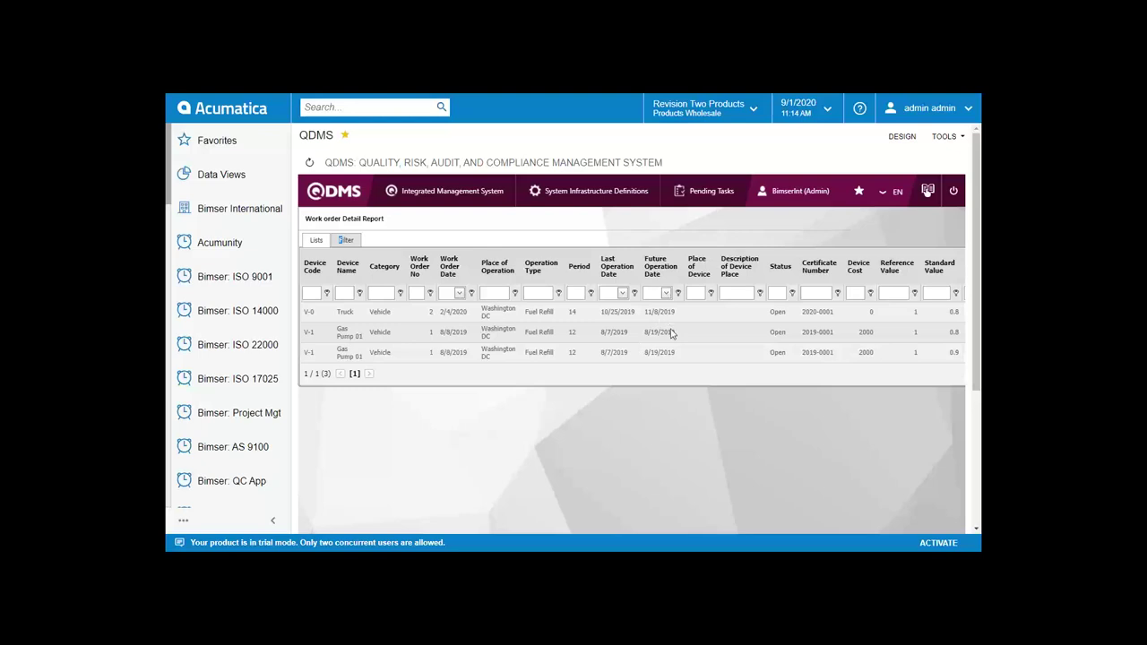
{"action": "left_click", "coordinate": [340, 242]}
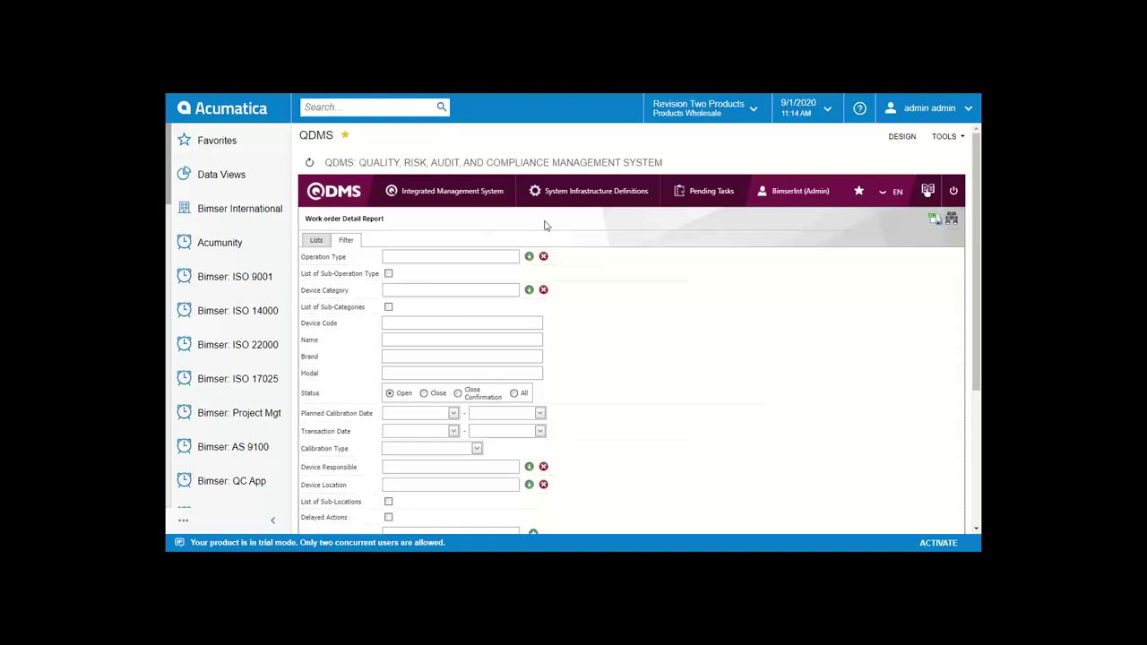
{"action": "left_click", "coordinate": [479, 203]}
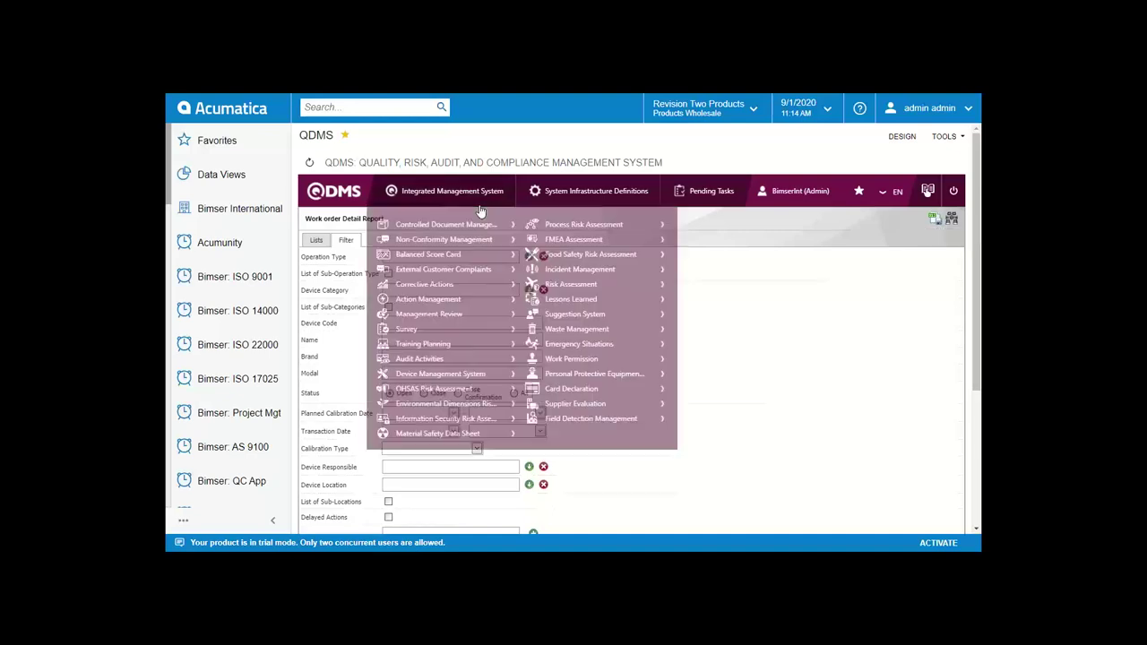
Open Controlled Document Management > View Document to show the folder tree
{"action": "left_click", "coordinate": [749, 253]}
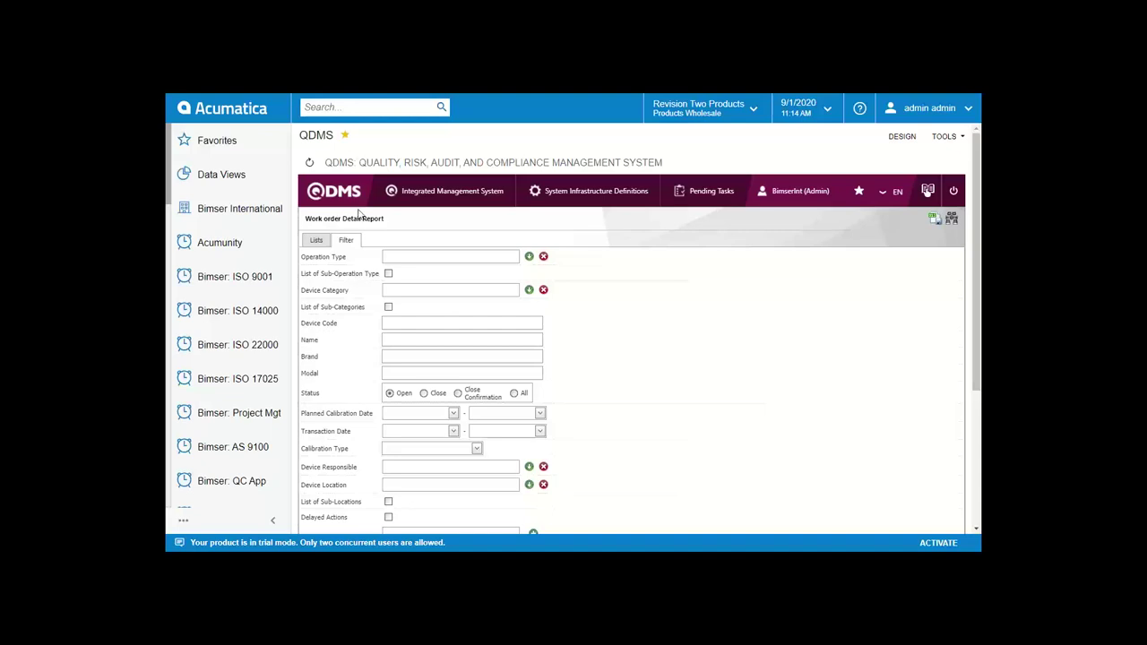
{"action": "left_click", "coordinate": [439, 198]}
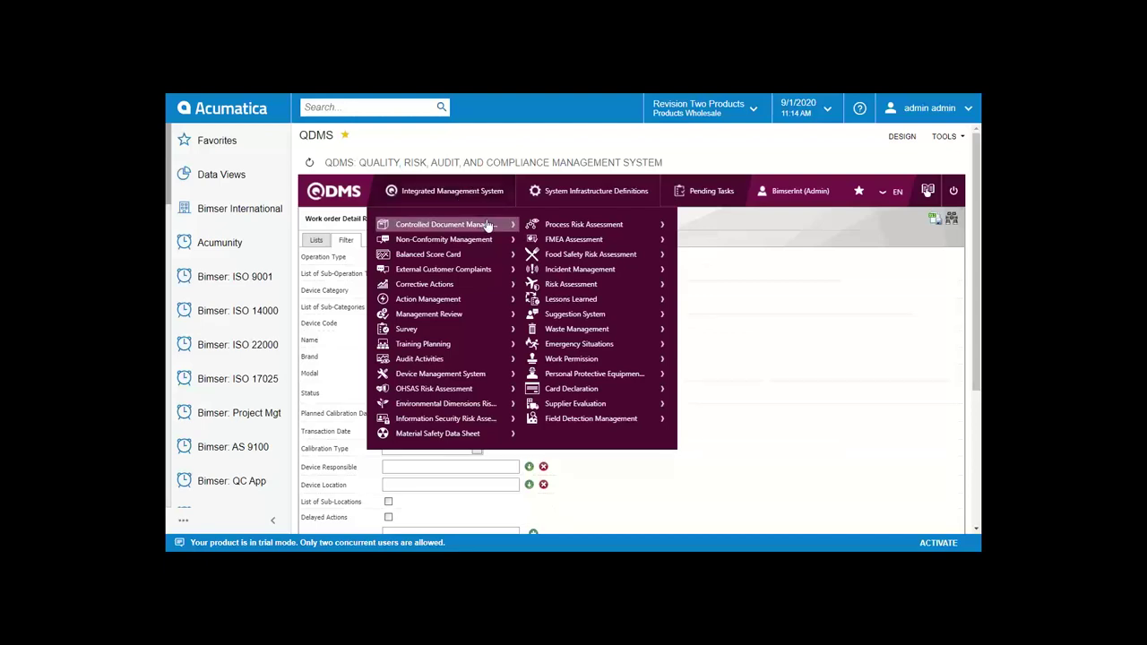
{"action": "mouse_move", "coordinate": [489, 225]}
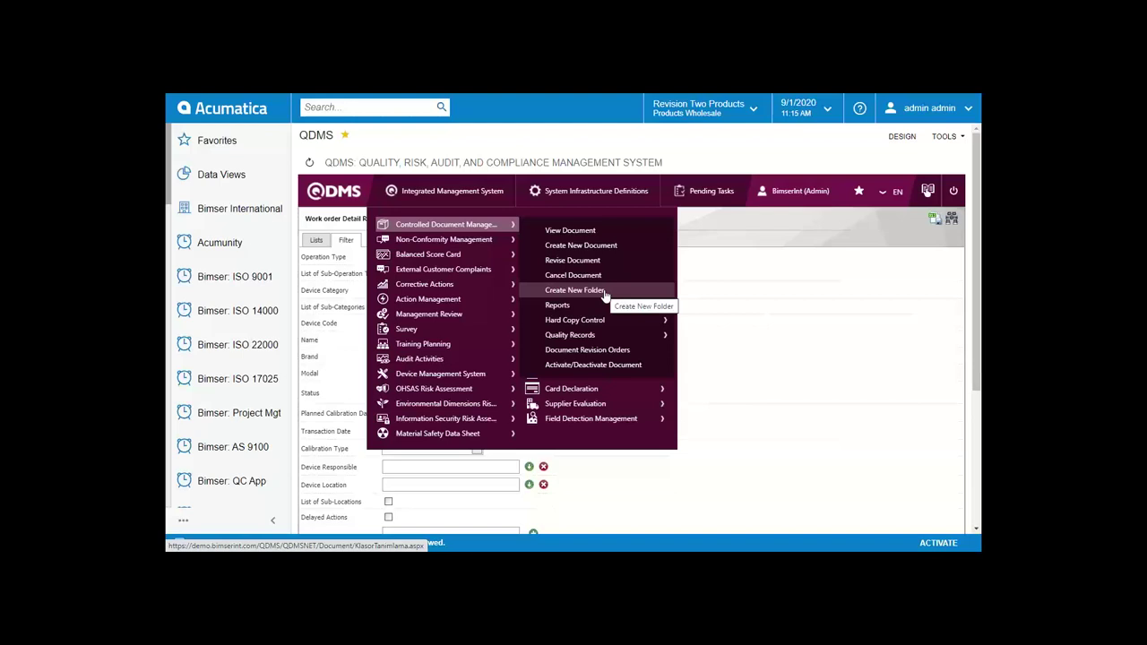
{"action": "left_click", "coordinate": [613, 237]}
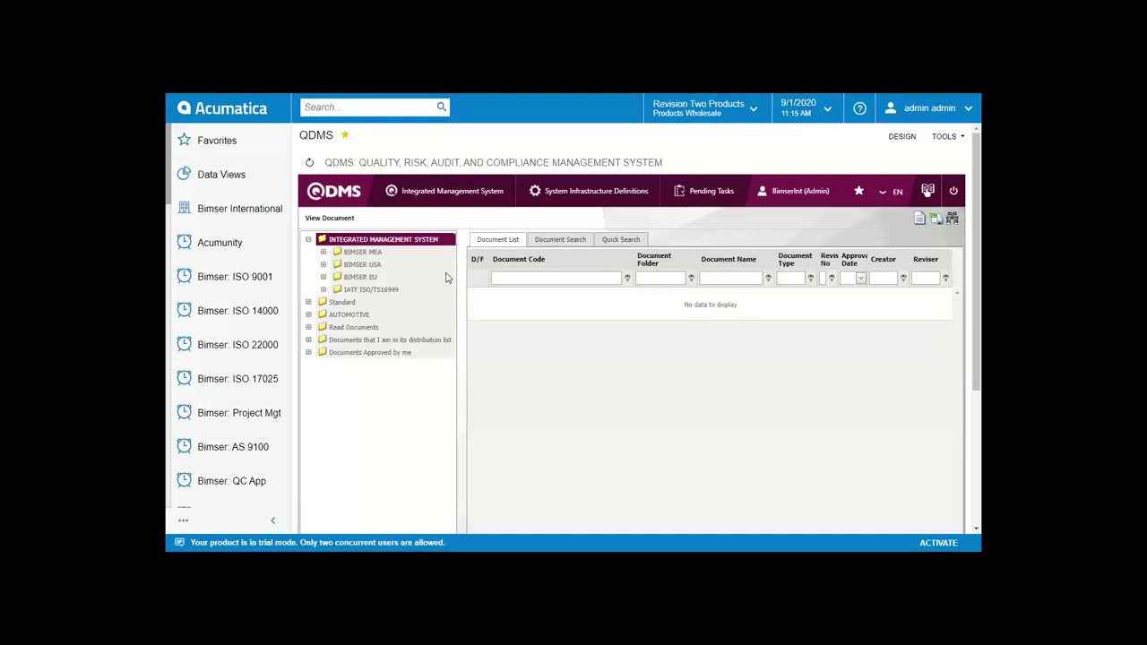
List the Standard folder's documents and open DEMO-001
{"action": "left_click", "coordinate": [363, 305]}
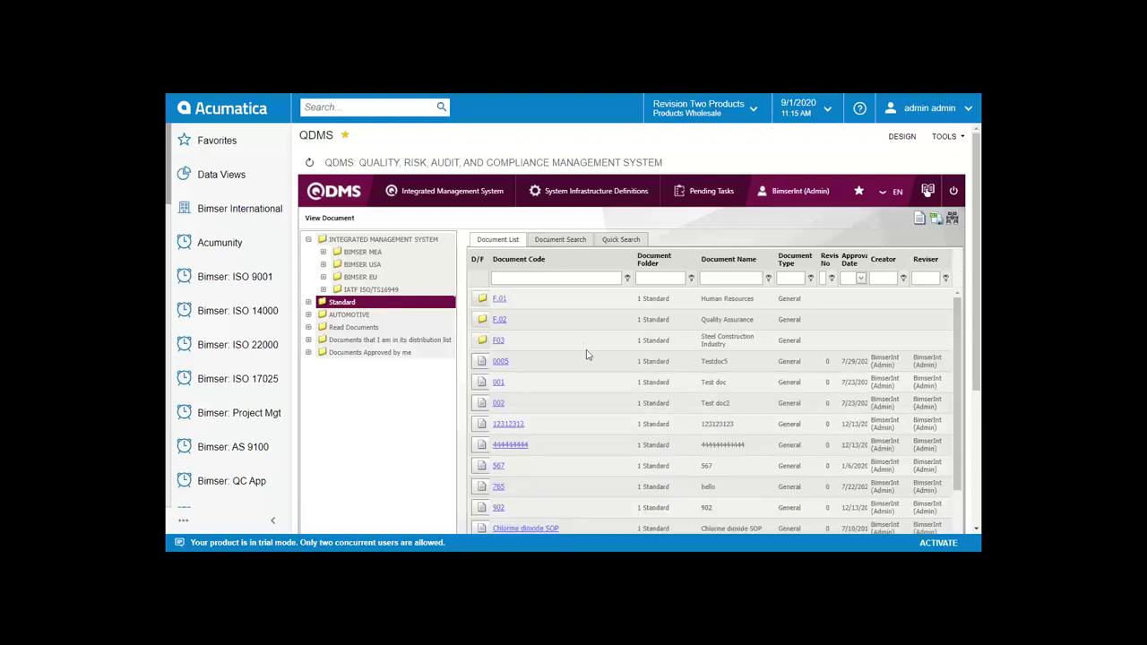
{"action": "scroll", "coordinate": [591, 352], "scroll_direction": "down", "scroll_amount": 1}
{"action": "scroll", "coordinate": [592, 351], "scroll_direction": "down", "scroll_amount": 3}
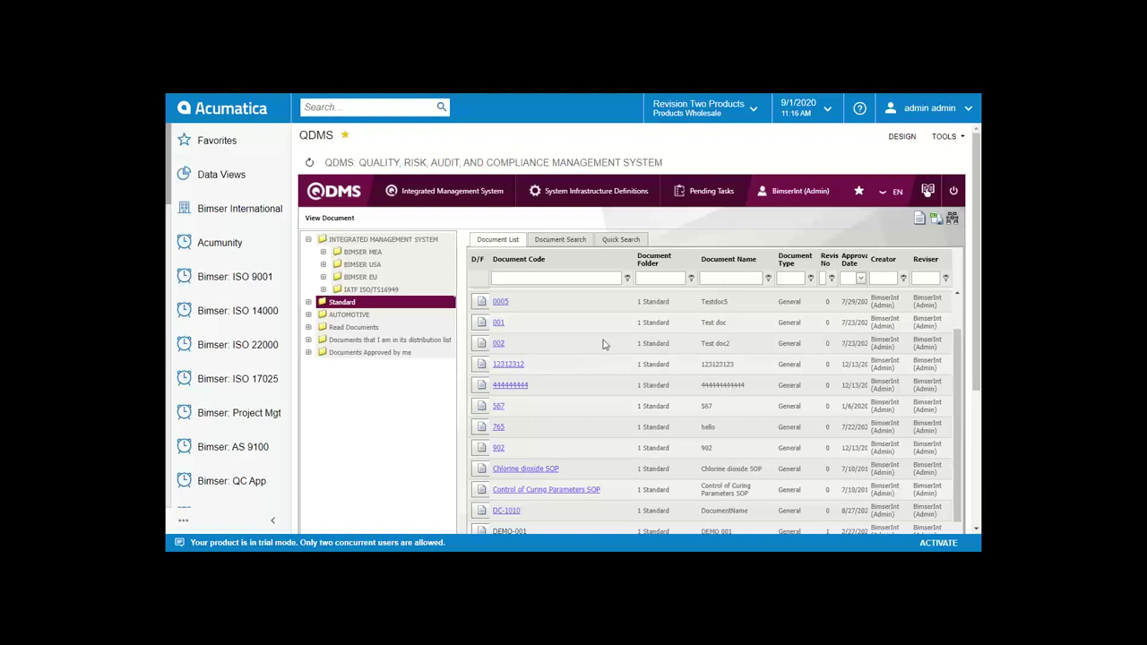
{"action": "scroll", "coordinate": [582, 393], "scroll_direction": "down", "scroll_amount": 1}
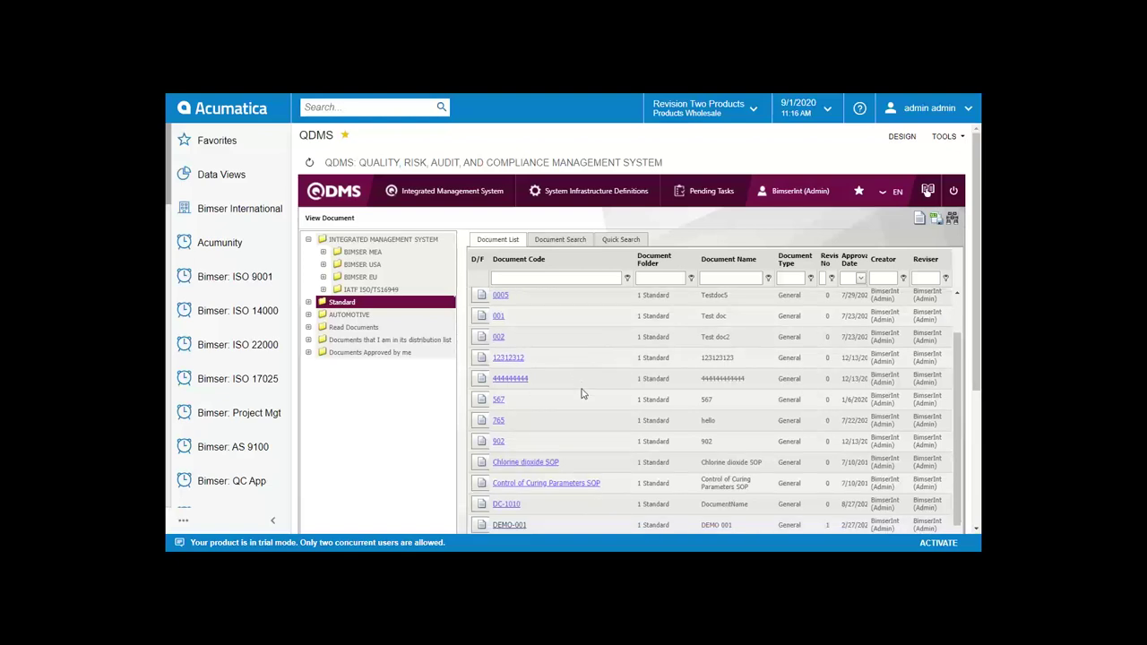
{"action": "scroll", "coordinate": [582, 394], "scroll_direction": "down", "scroll_amount": 3}
{"action": "left_click", "coordinate": [517, 473]}
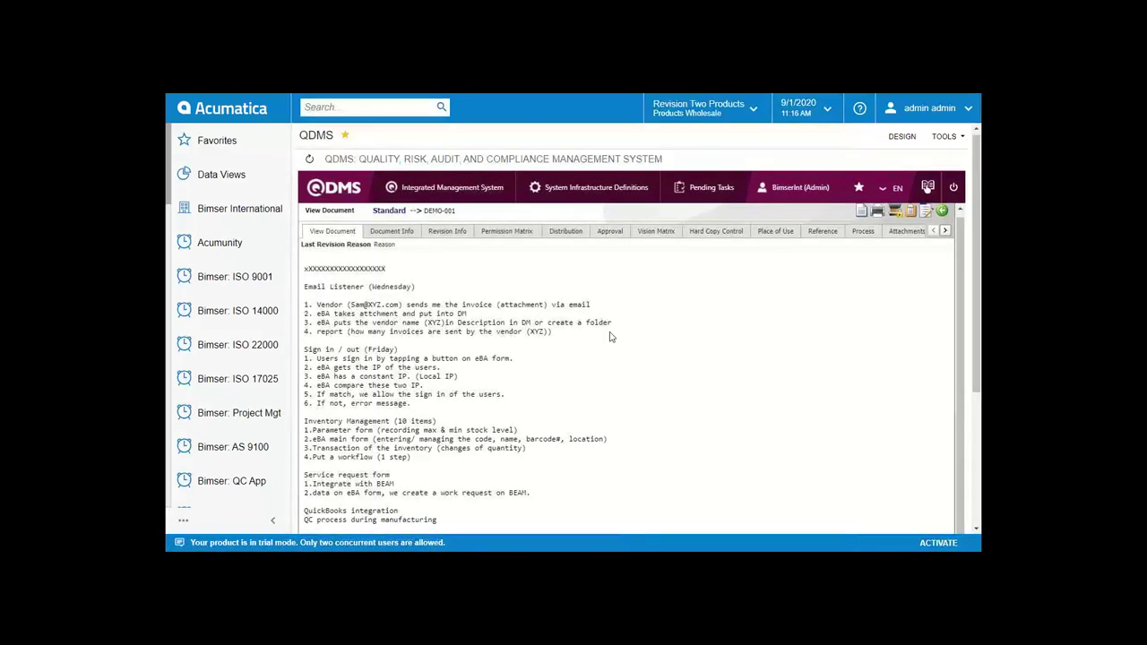
Review DEMO-001's general document info, including its revision number
{"action": "scroll", "coordinate": [875, 317], "scroll_direction": "down", "scroll_amount": 2}
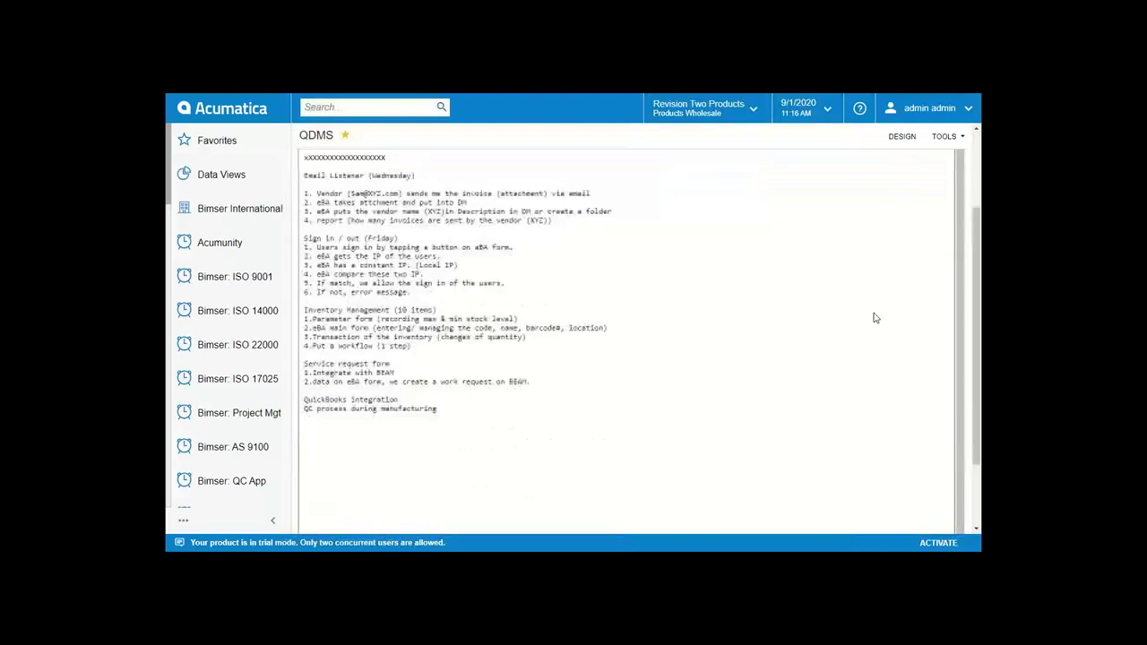
{"action": "scroll", "coordinate": [869, 317], "scroll_direction": "up", "scroll_amount": 2}
{"action": "left_click", "coordinate": [392, 239]}
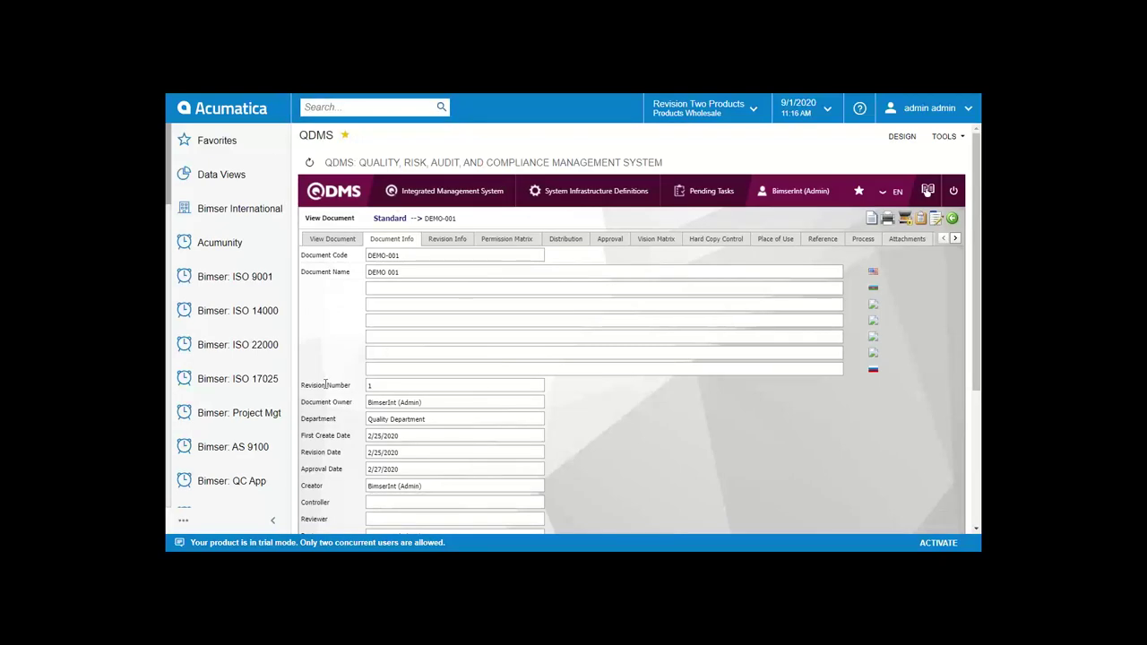
{"action": "left_click_drag", "start_coordinate": [326, 385], "coordinate": [391, 386]}
{"action": "left_click", "coordinate": [391, 385]}
Inspect revision 0 in the revision history, then show the user-group Permission Matrix
{"action": "scroll", "coordinate": [421, 381], "scroll_direction": "down", "scroll_amount": 1}
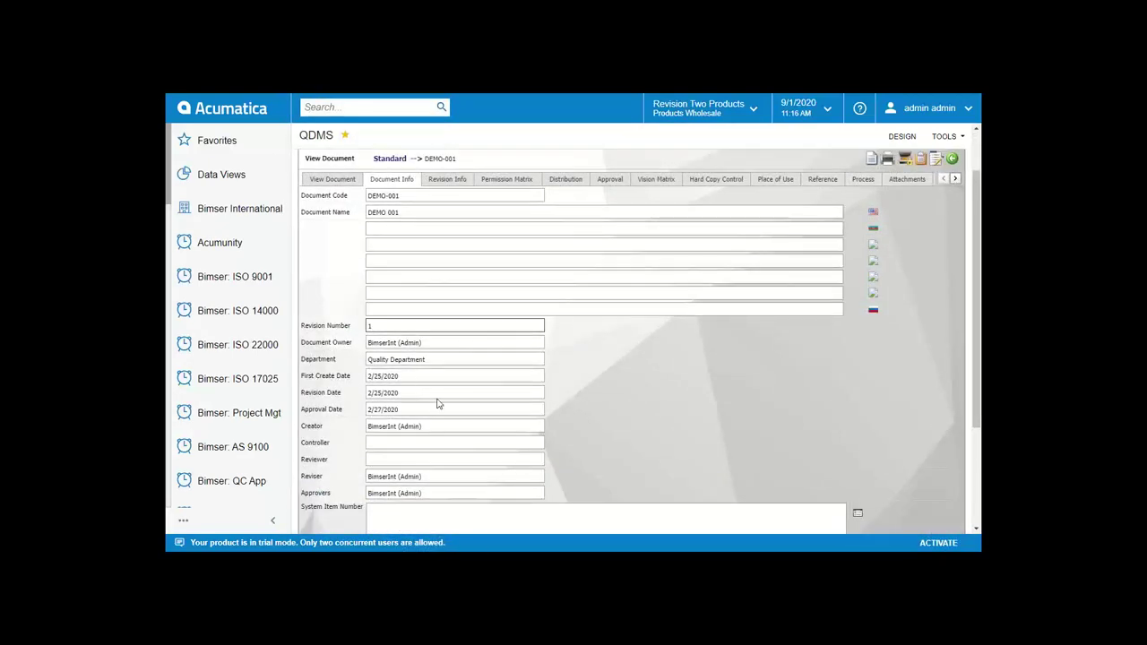
{"action": "scroll", "coordinate": [440, 405], "scroll_direction": "up", "scroll_amount": 1}
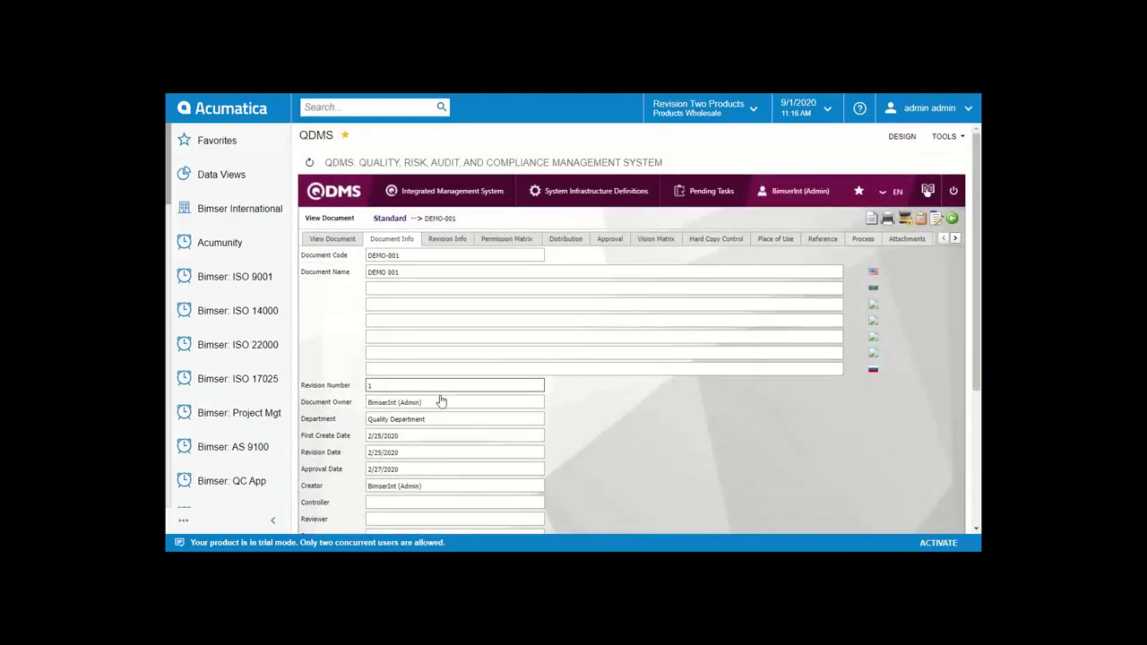
{"action": "left_click", "coordinate": [451, 245]}
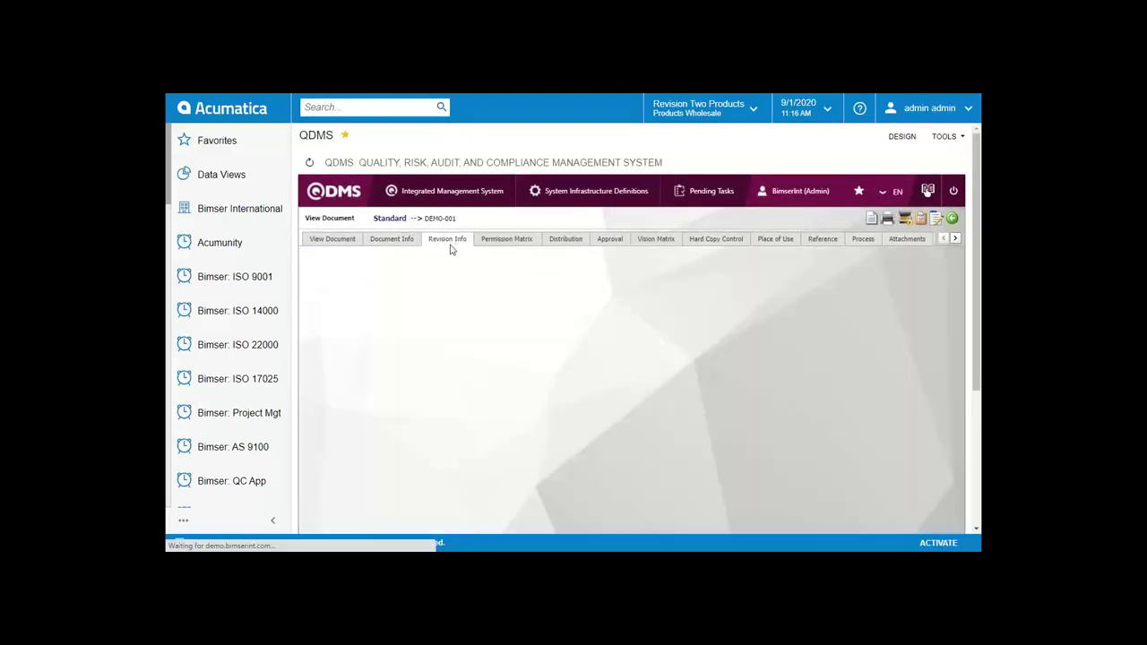
{"action": "left_click", "coordinate": [604, 349]}
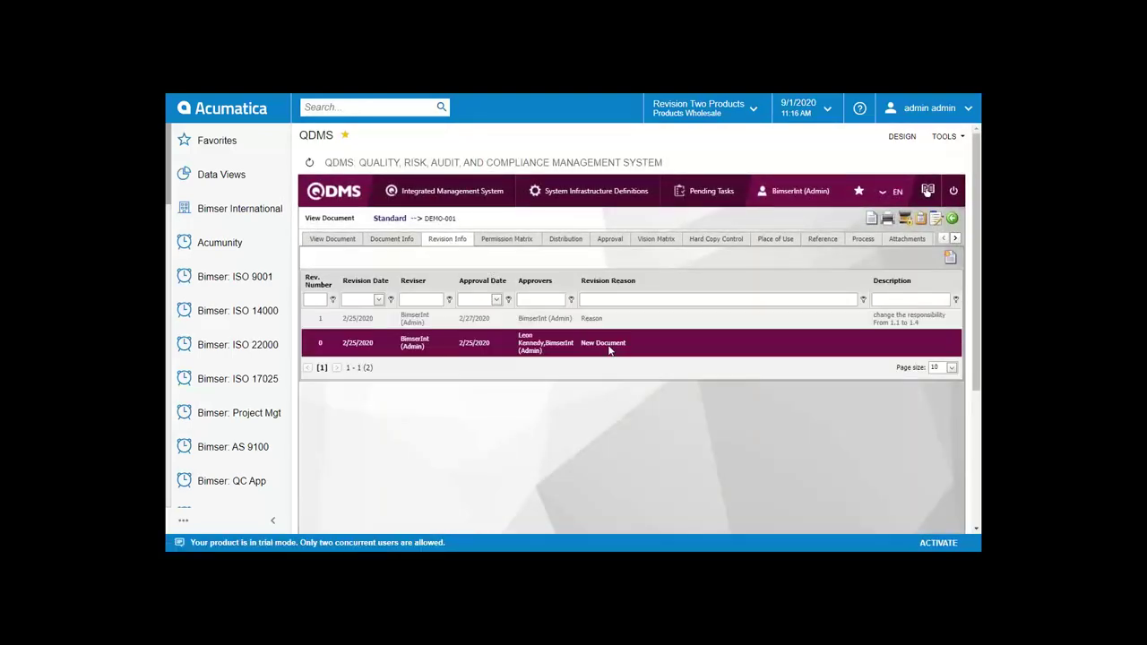
{"action": "left_click", "coordinate": [509, 246]}
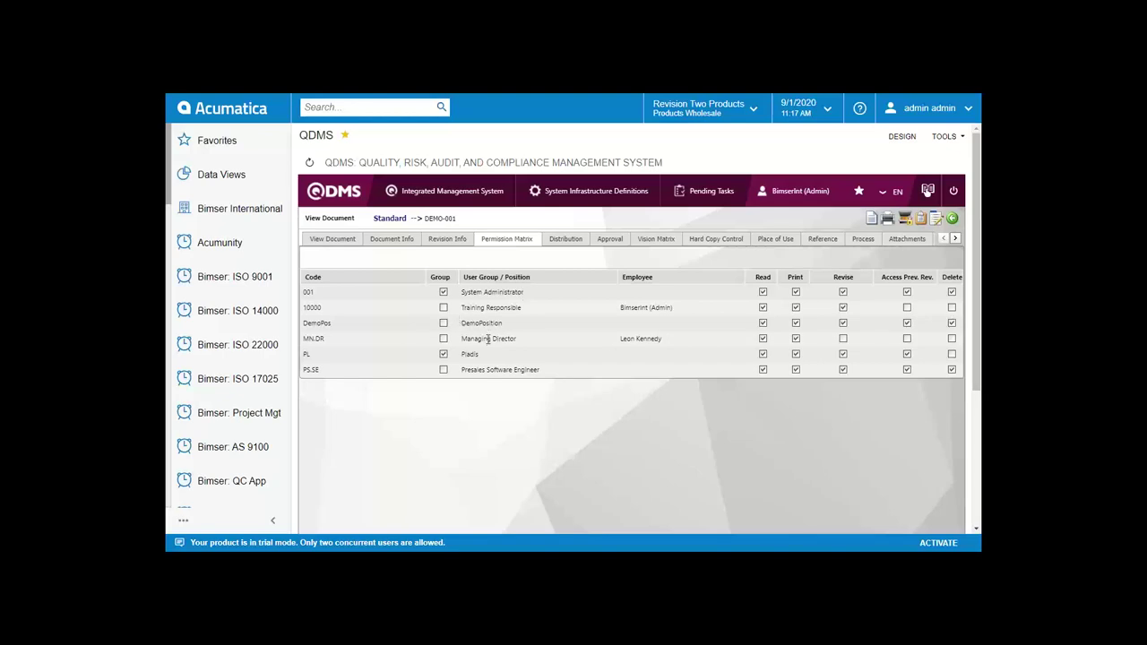
Select the Managing Director permission row, then show the two-recipient Distribution list
{"action": "left_click", "coordinate": [561, 340]}
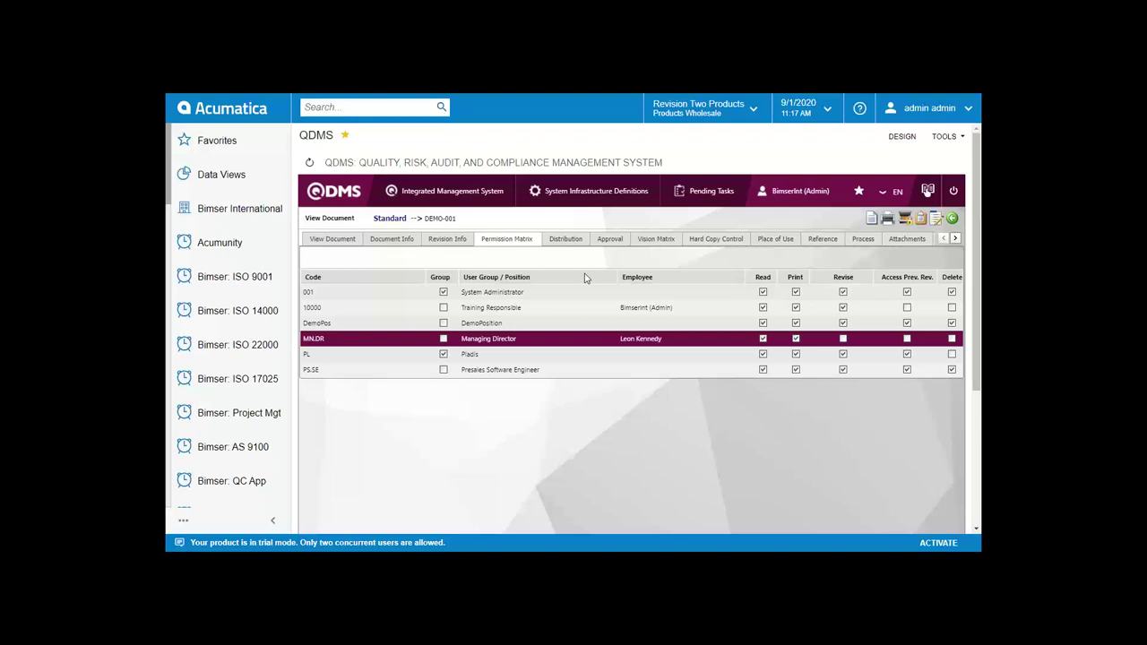
{"action": "left_click", "coordinate": [564, 242]}
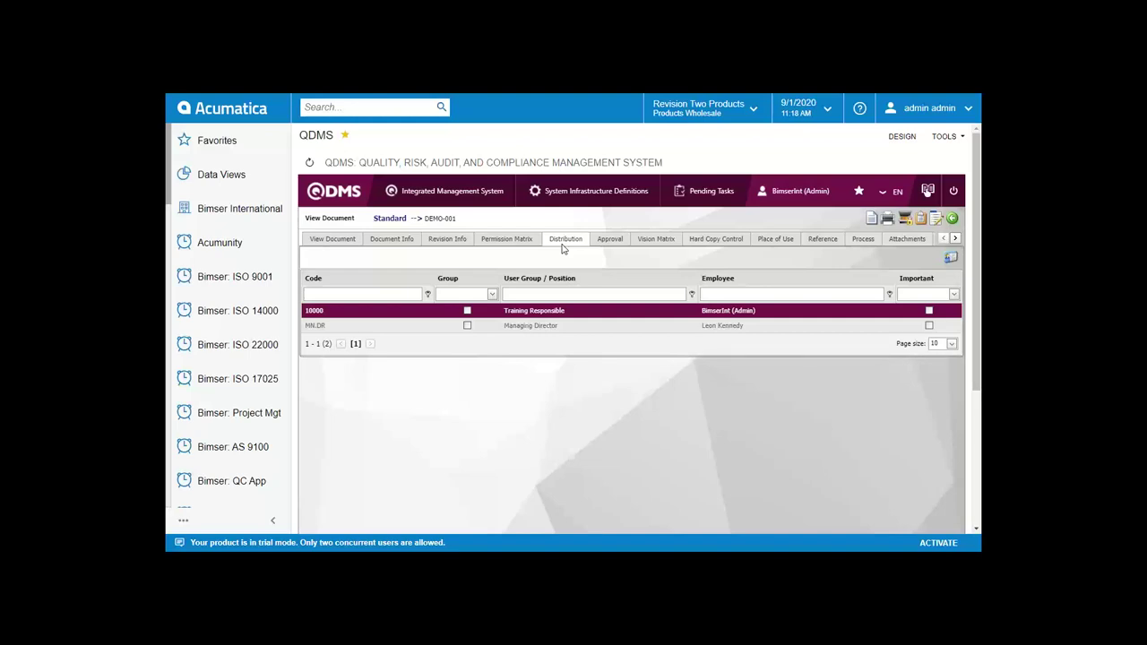
Check DEMO-001's approvers, then show its eight-entry process History
{"action": "left_click_drag", "start_coordinate": [594, 234], "coordinate": [606, 248]}
{"action": "left_click", "coordinate": [607, 242]}
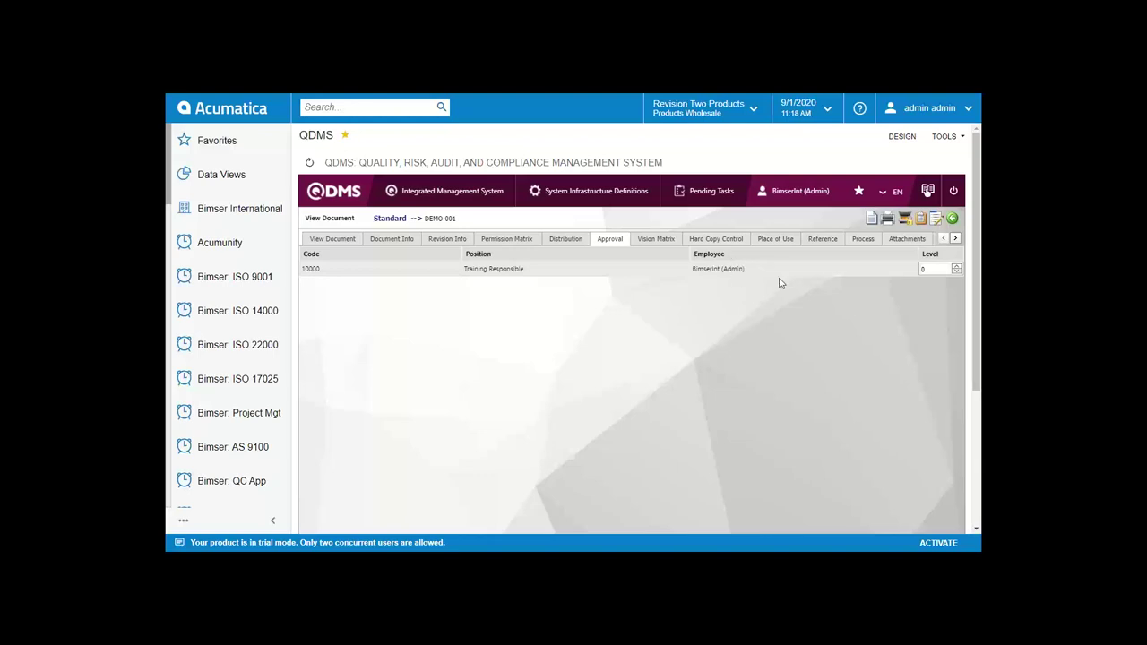
{"action": "left_click", "coordinate": [956, 242]}
{"action": "left_click", "coordinate": [956, 242]}
{"action": "left_click", "coordinate": [955, 242]}
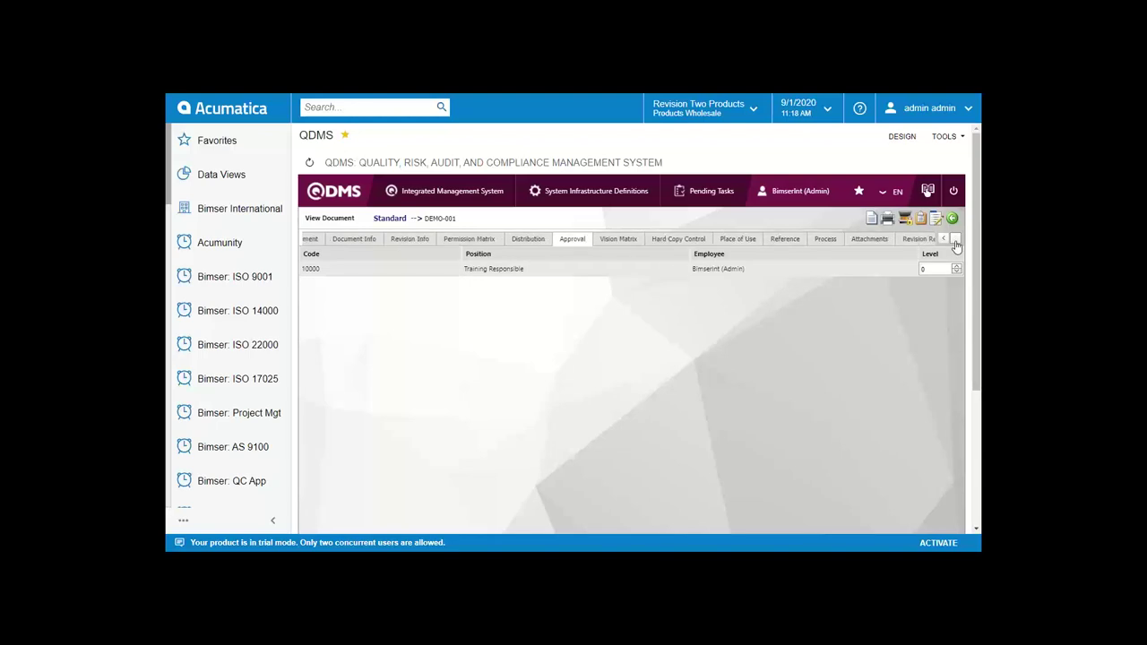
{"action": "left_click", "coordinate": [955, 242]}
{"action": "left_click", "coordinate": [955, 242]}
{"action": "left_click", "coordinate": [955, 242]}
{"action": "left_click", "coordinate": [860, 239]}
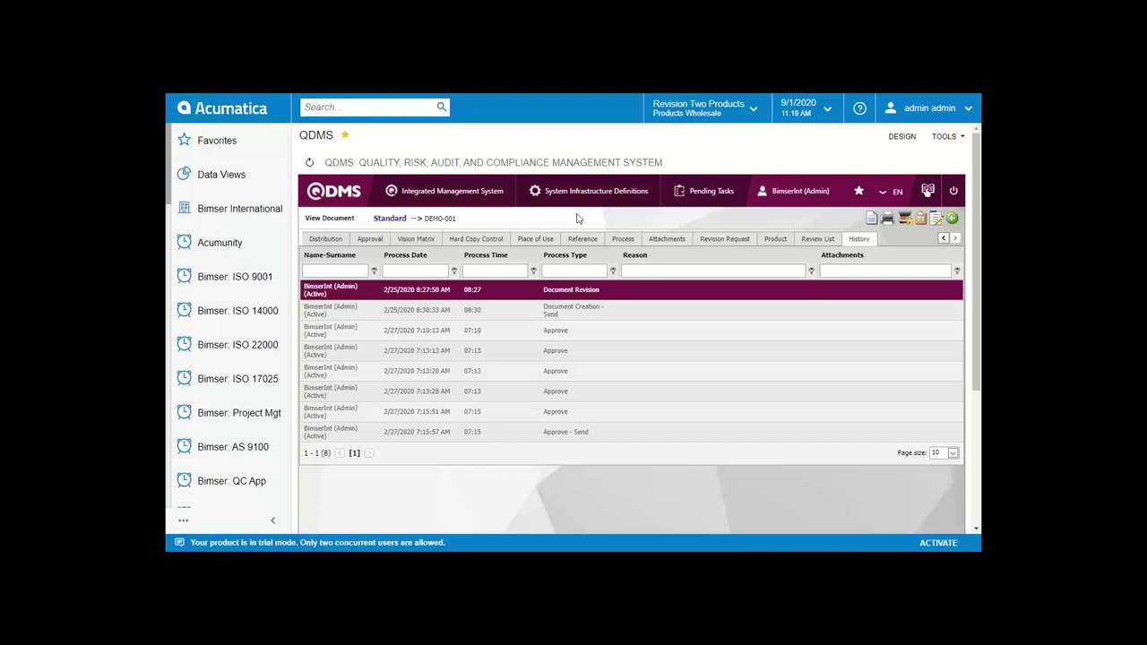
Leave DEMO-001 and go to Controlled Document Management from the Integrated Management System menu
{"action": "left_click", "coordinate": [435, 193]}
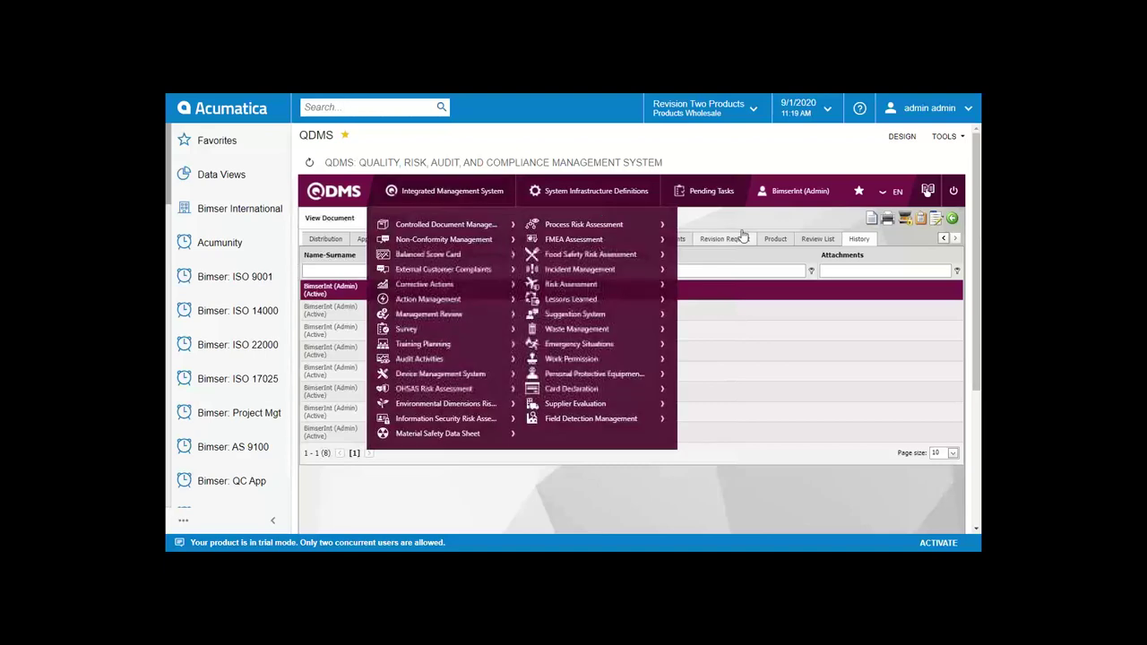
{"action": "left_click", "coordinate": [491, 194]}
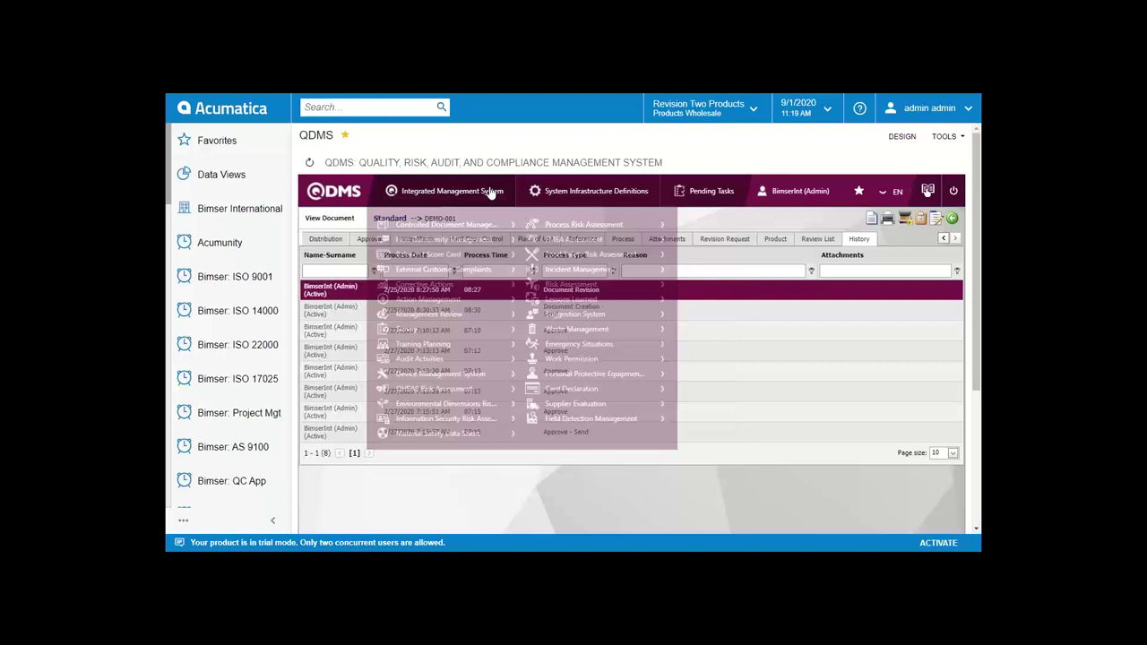
{"action": "left_click", "coordinate": [492, 193]}
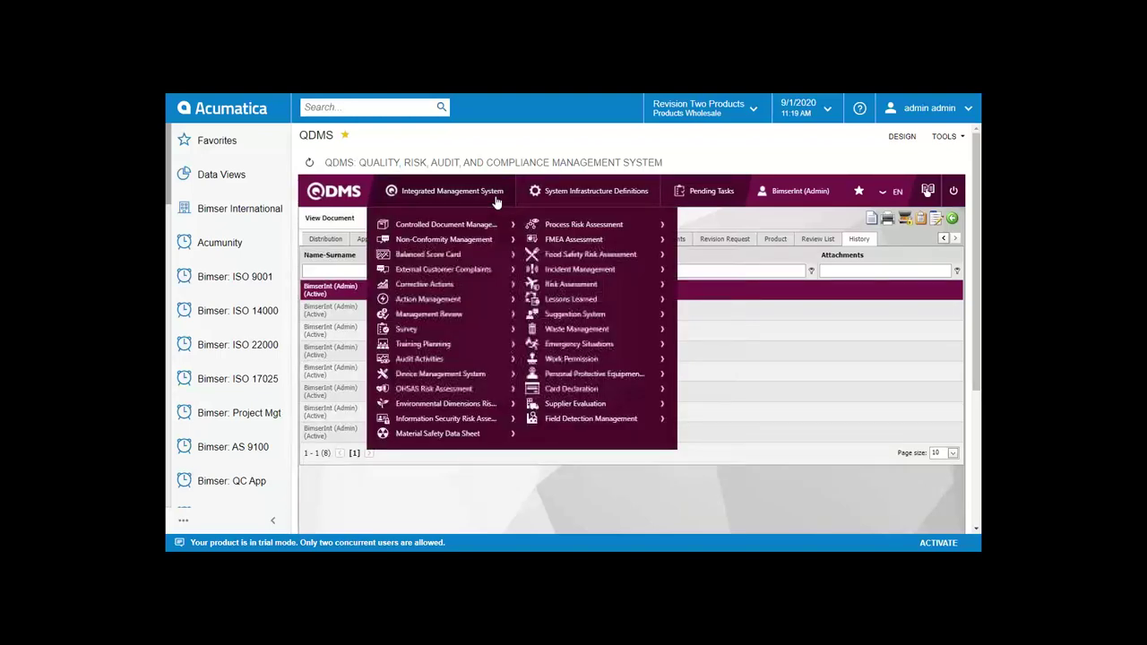
{"action": "mouse_move", "coordinate": [448, 224]}
{"action": "left_click", "coordinate": [579, 235]}
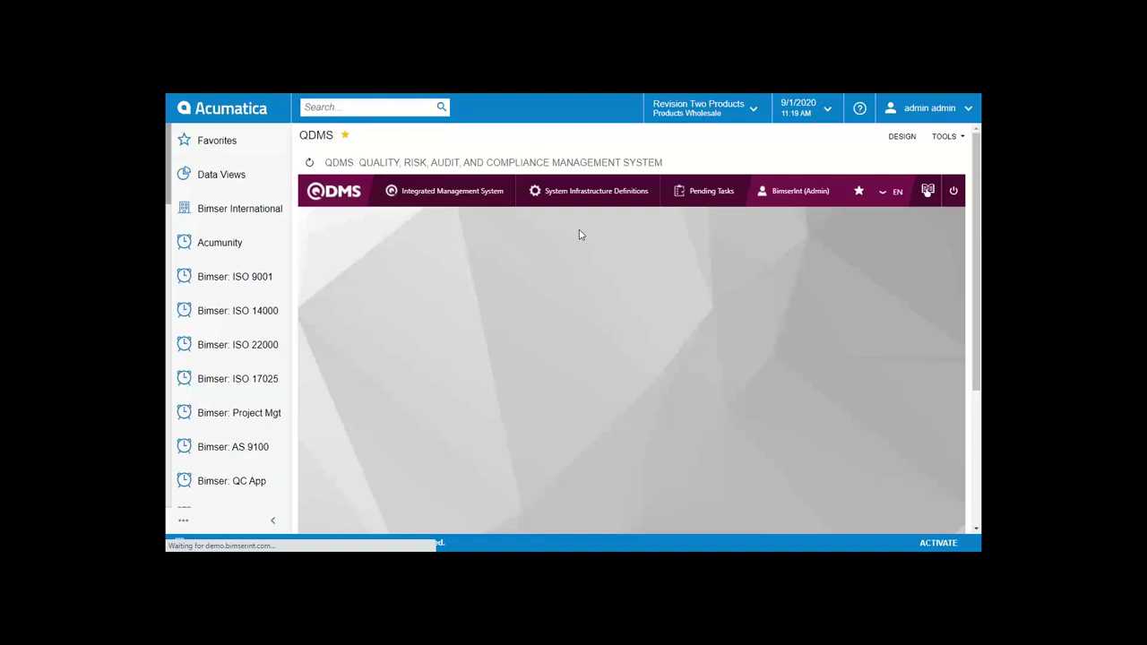
Choose folder 1-Standard to get a blank New Document form
{"action": "left_click", "coordinate": [411, 303]}
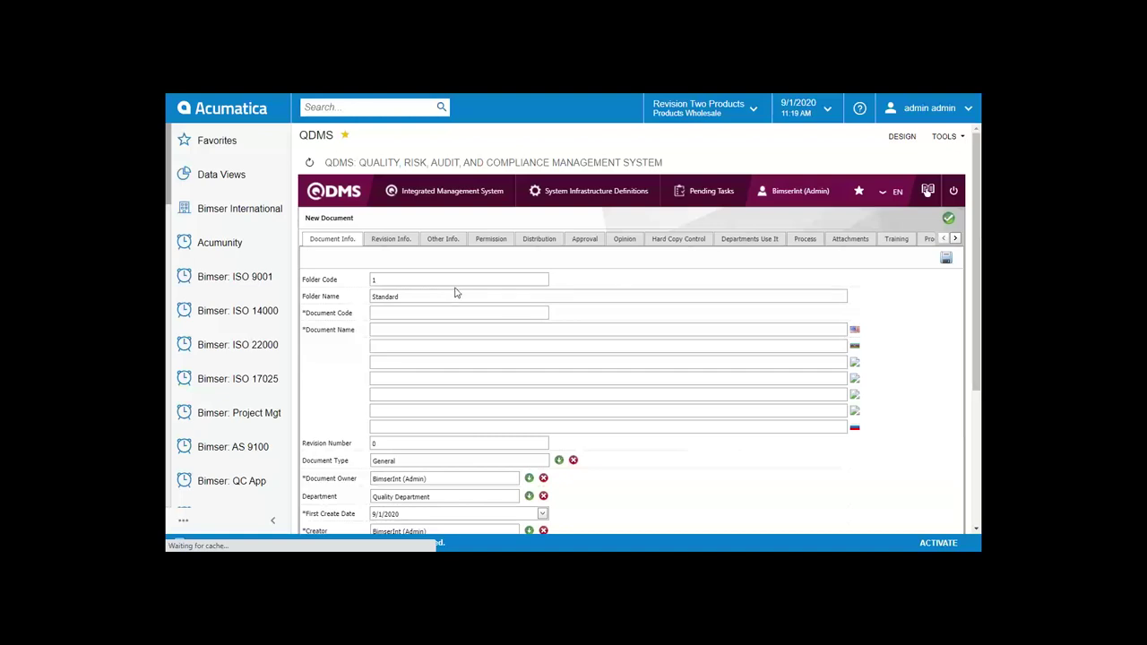
Enter document code DCWB001 and paste 'Document Name' as the document name
{"action": "left_click", "coordinate": [503, 311]}
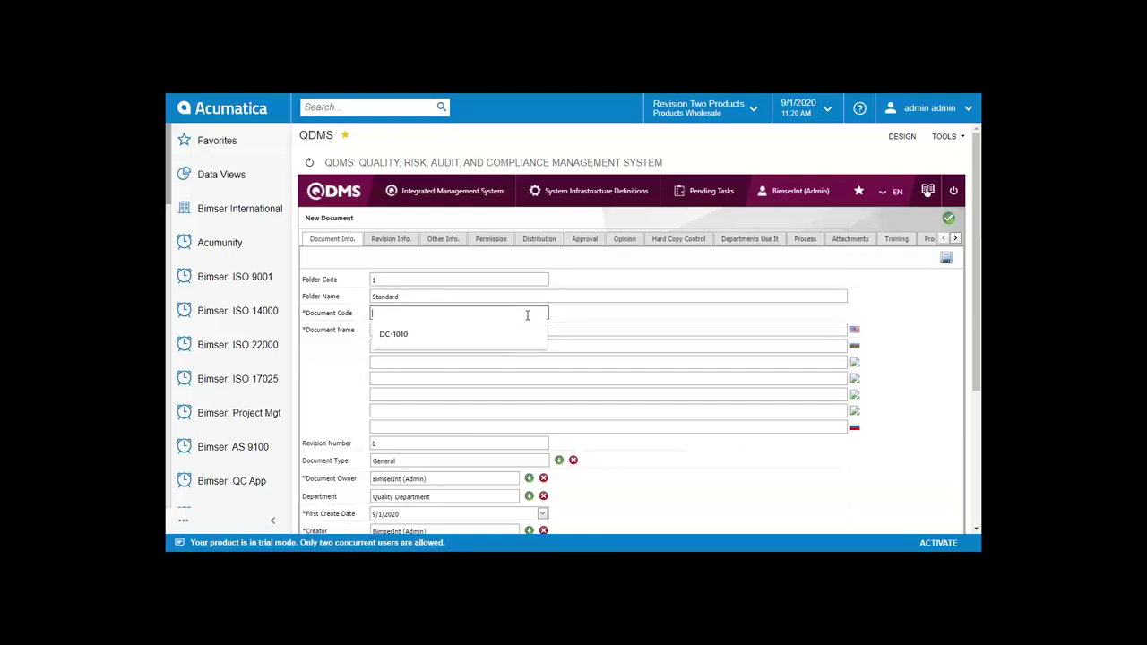
{"action": "type", "text": "DCWB001"}
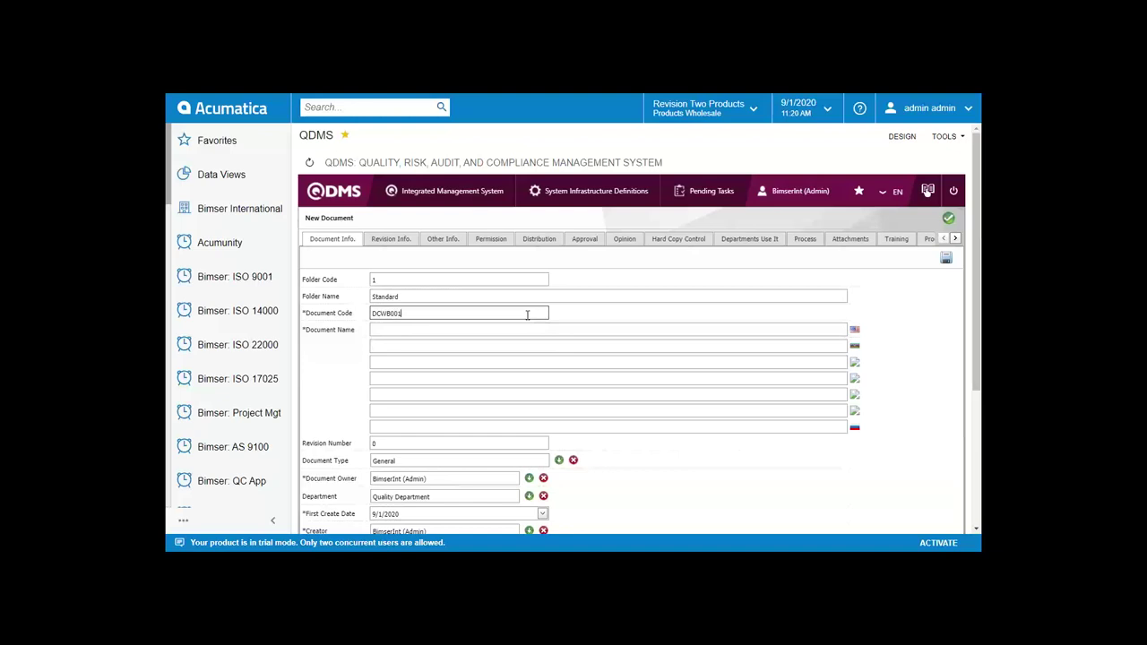
{"action": "left_click_drag", "start_coordinate": [356, 330], "coordinate": [306, 333]}
{"action": "key", "text": "ctrl+c"}
{"action": "left_click", "coordinate": [423, 328]}
{"action": "key", "text": "ctrl+v"}
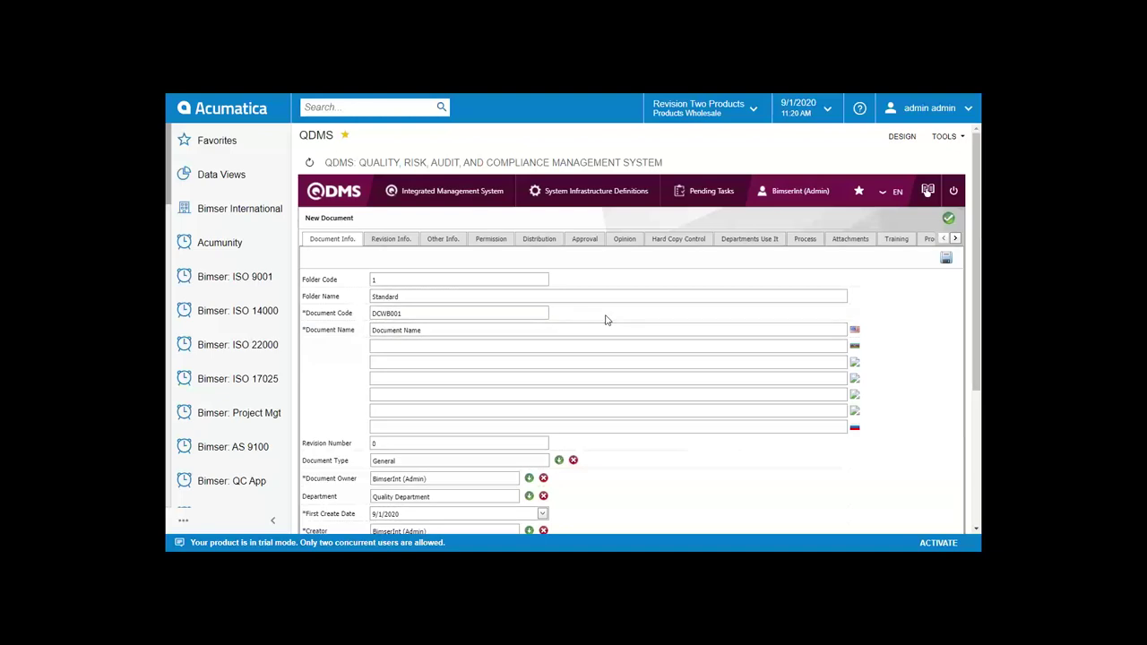
Verify the entered code and show permissions for System Administrator and Training Responsible
{"action": "scroll", "coordinate": [605, 320], "scroll_direction": "down", "scroll_amount": 1}
{"action": "scroll", "coordinate": [605, 320], "scroll_direction": "down", "scroll_amount": 3}
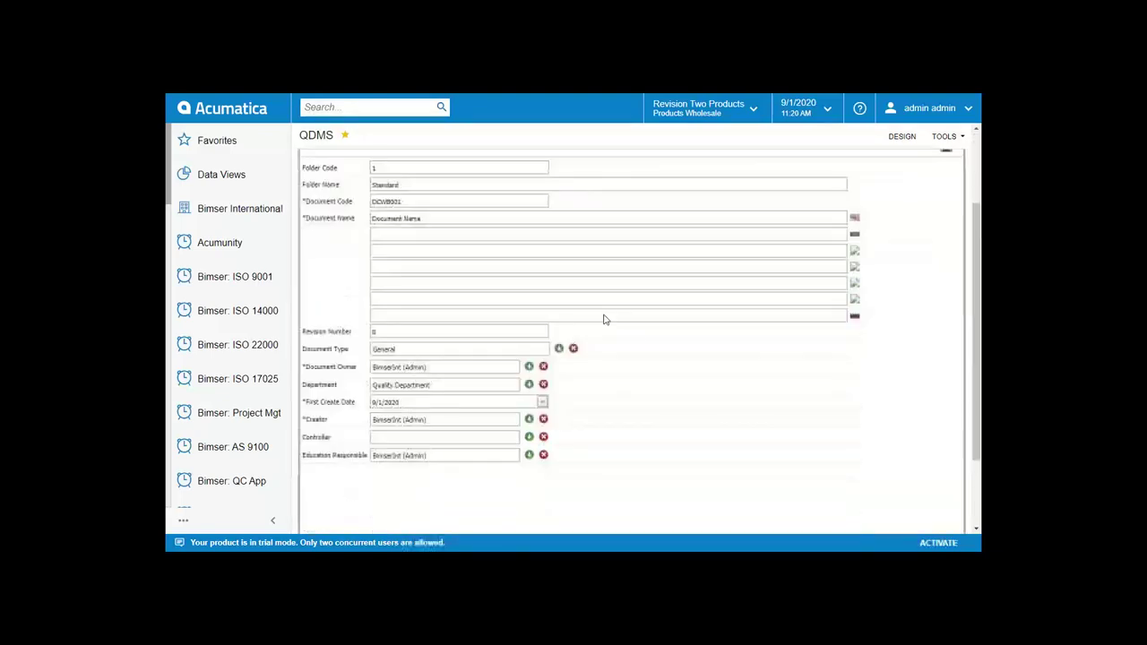
{"action": "scroll", "coordinate": [599, 313], "scroll_direction": "down", "scroll_amount": 1}
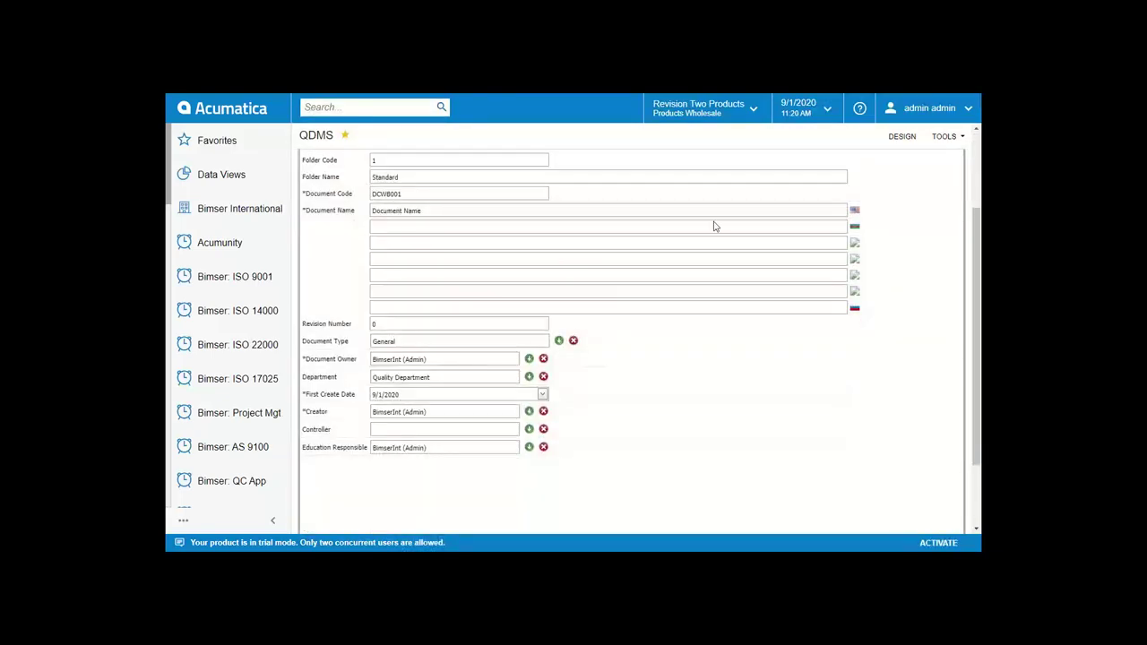
{"action": "left_click", "coordinate": [419, 192]}
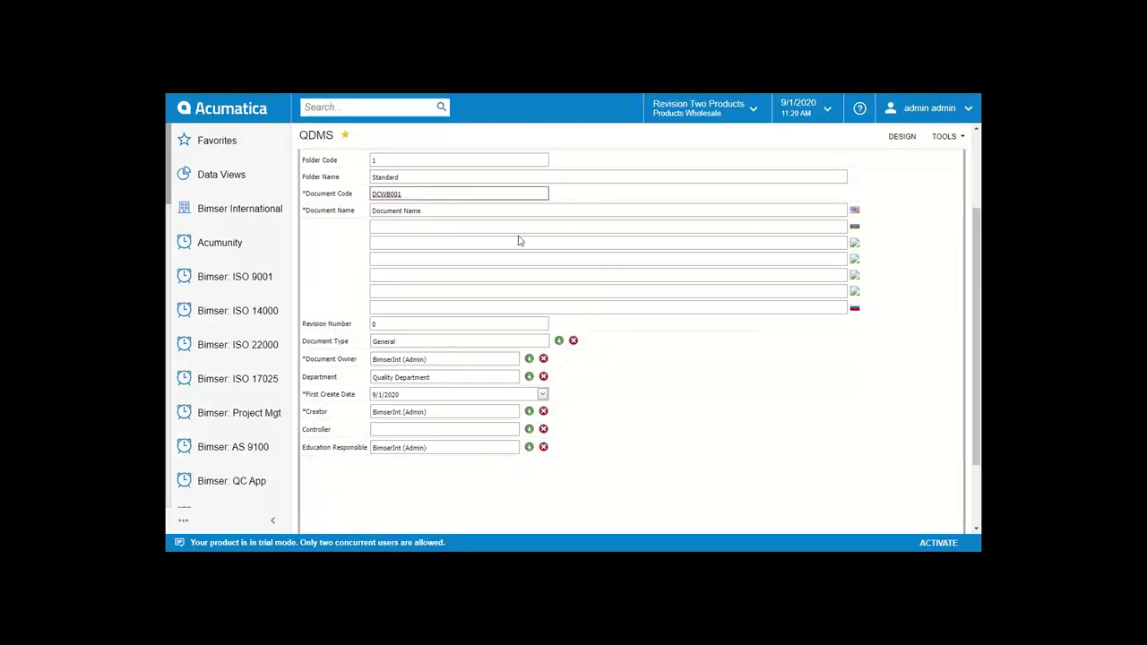
{"action": "scroll", "coordinate": [519, 239], "scroll_direction": "up", "scroll_amount": 1}
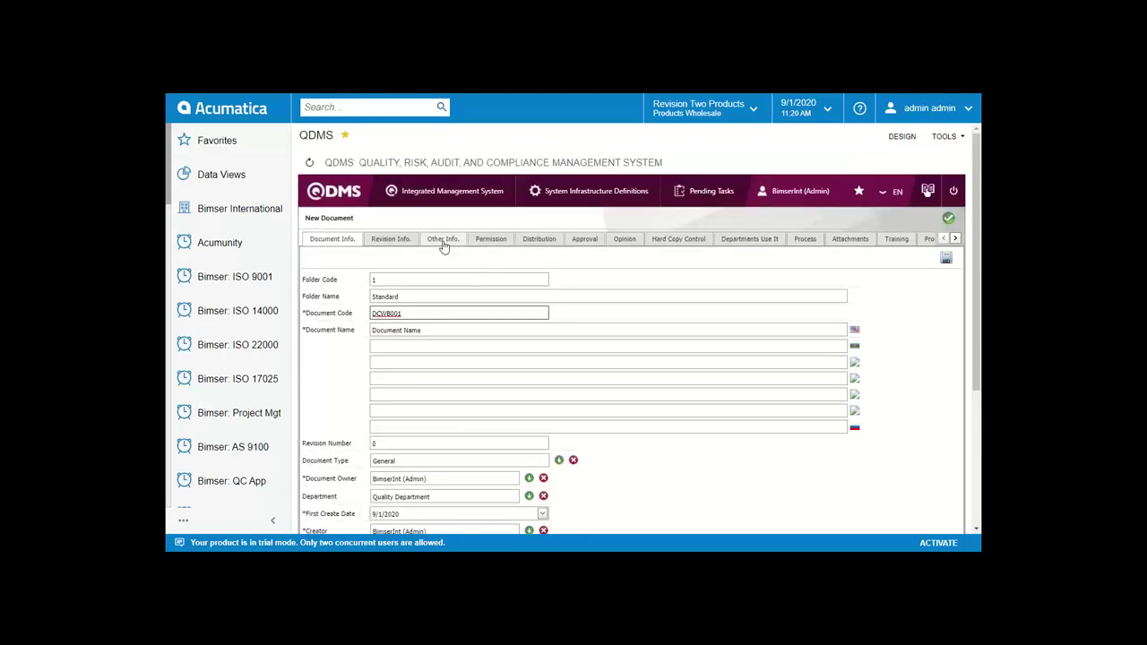
{"action": "left_click", "coordinate": [492, 246]}
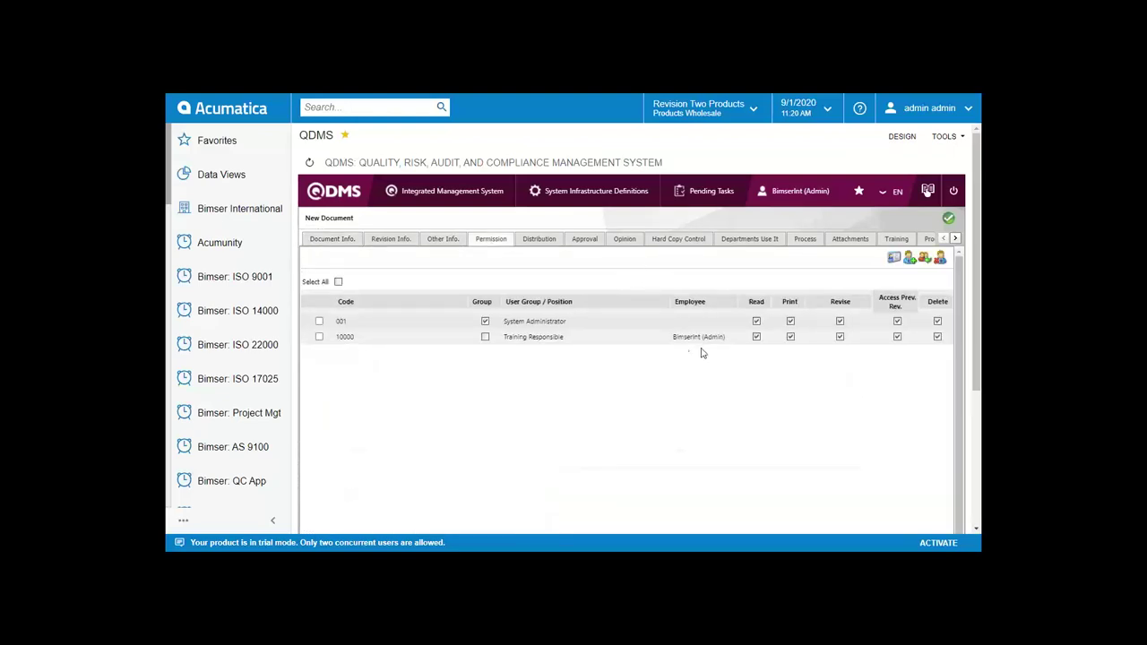
Add the MYOB Account Manager position with read-only permission, then show the Distribution list
{"action": "left_click", "coordinate": [910, 259]}
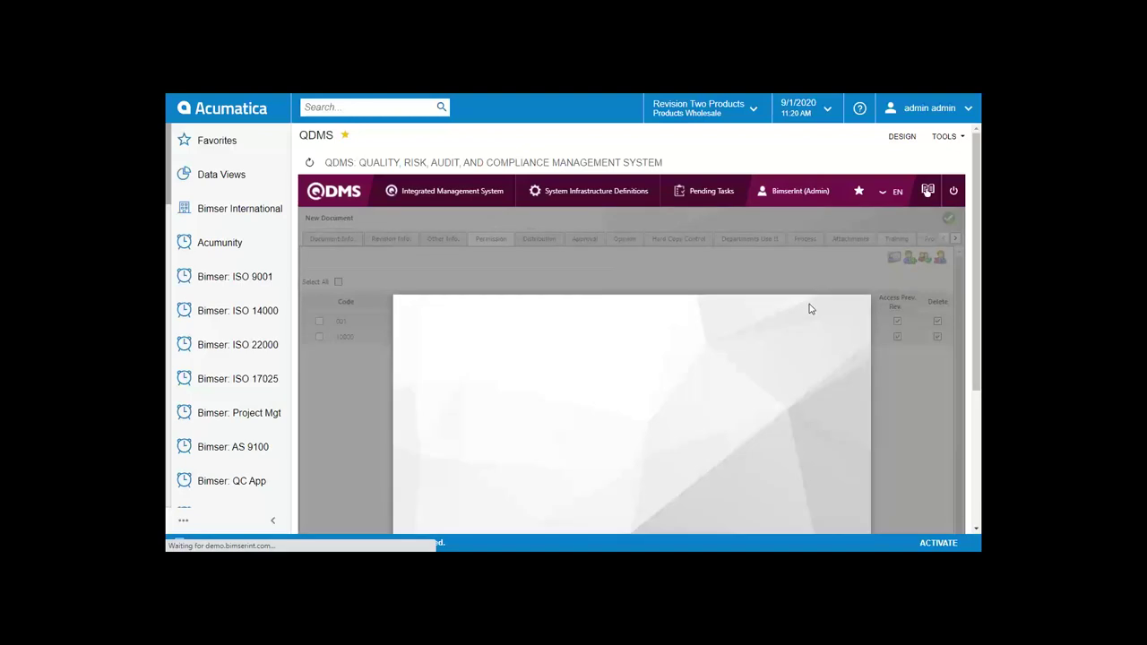
{"action": "double_click", "coordinate": [490, 392]}
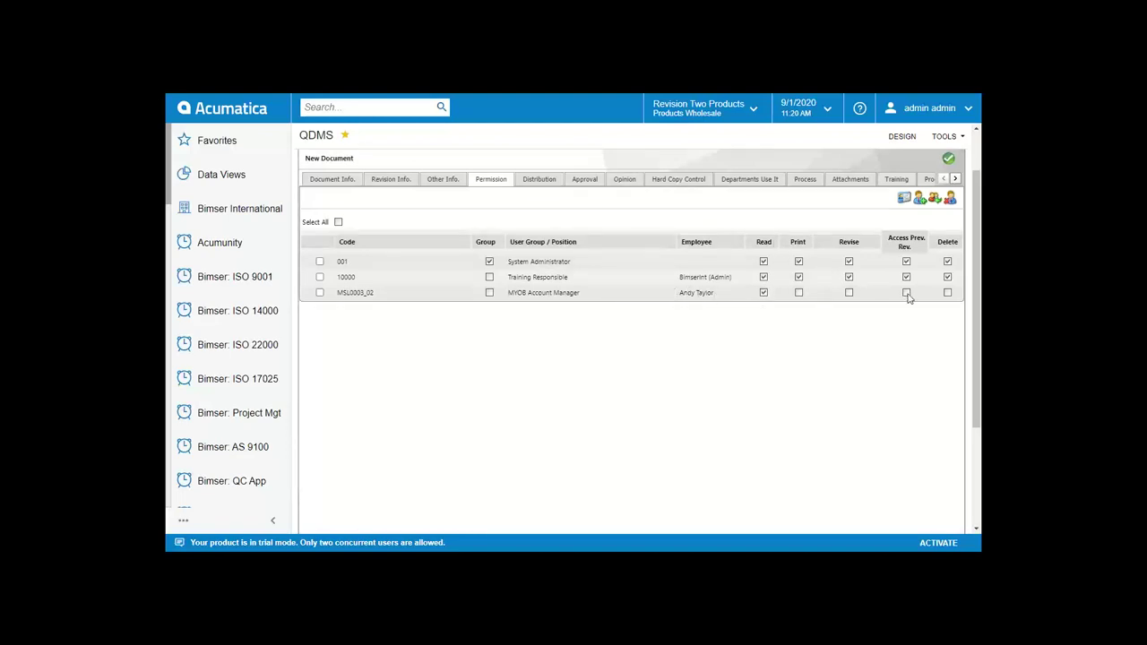
{"action": "left_click", "coordinate": [799, 293]}
{"action": "left_click", "coordinate": [849, 294]}
{"action": "left_click", "coordinate": [906, 293]}
{"action": "left_click", "coordinate": [906, 293]}
{"action": "left_click", "coordinate": [849, 293]}
{"action": "left_click", "coordinate": [799, 293]}
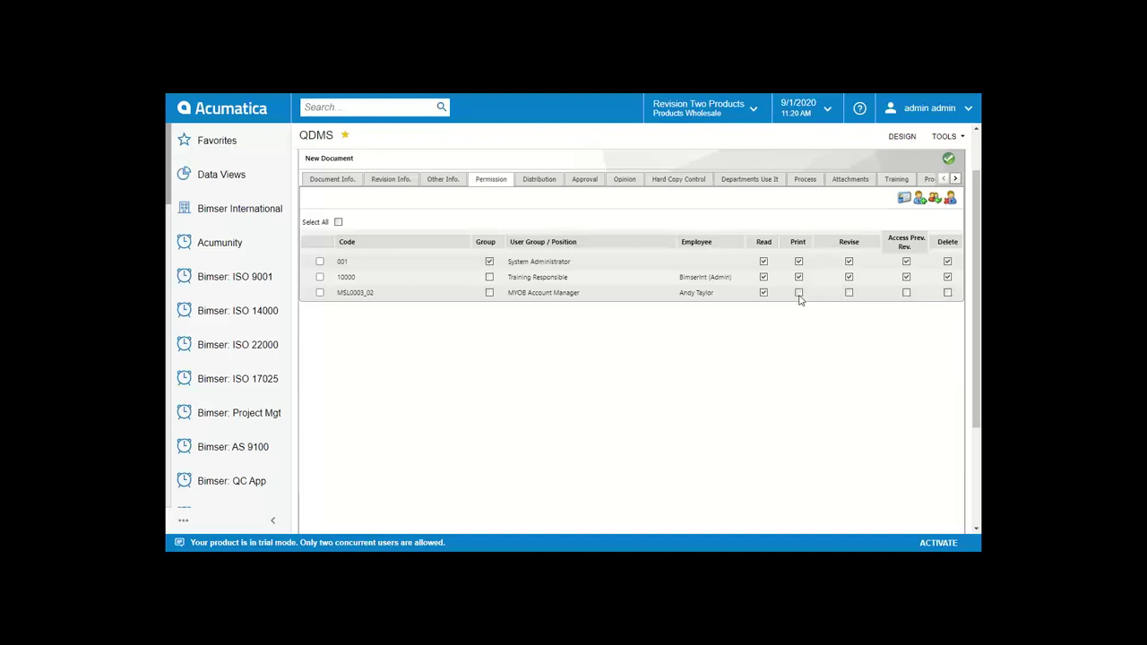
{"action": "left_click", "coordinate": [549, 187]}
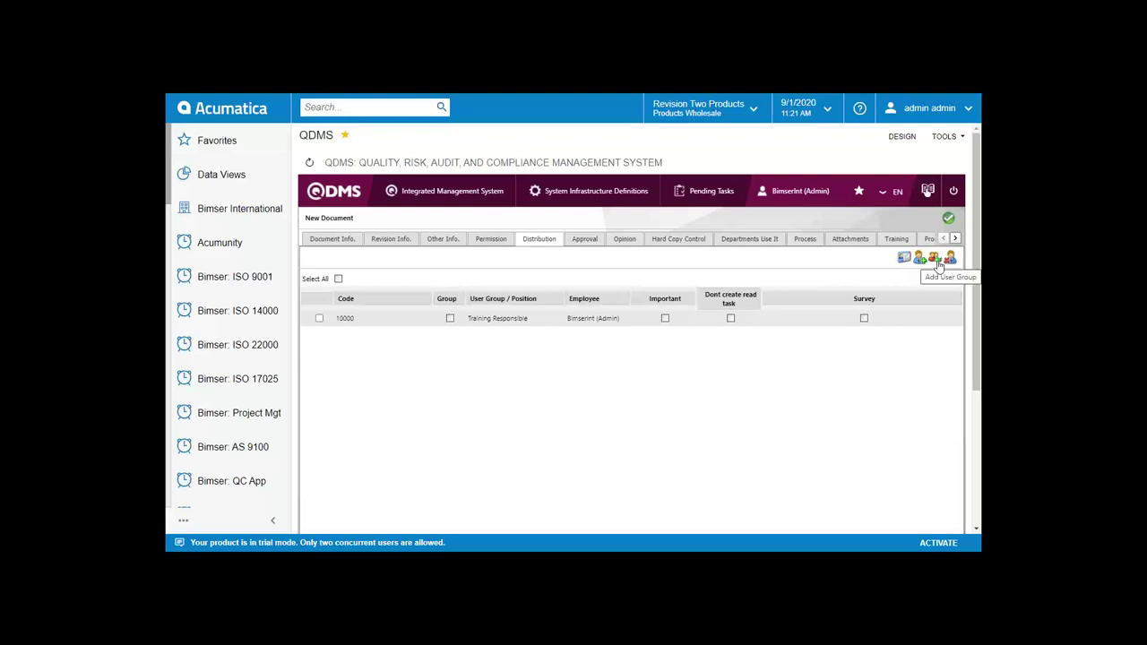
Add user group 004 Bimser All Users to the distribution, then view approvers
{"action": "left_click", "coordinate": [936, 262]}
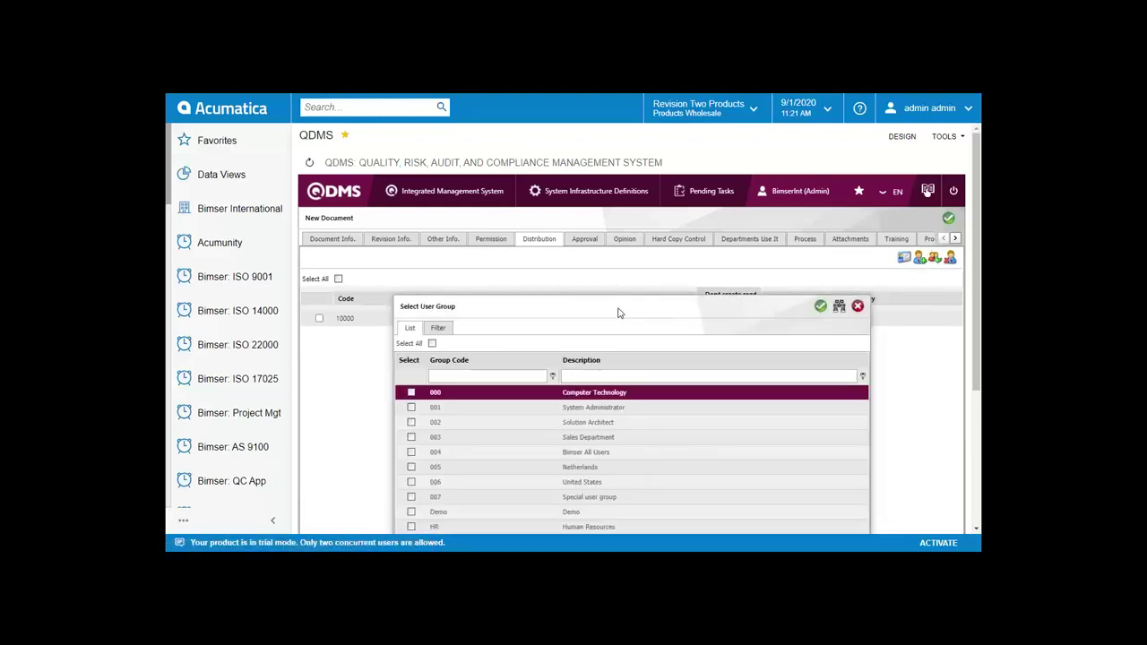
{"action": "scroll", "coordinate": [619, 310], "scroll_direction": "down", "scroll_amount": 1}
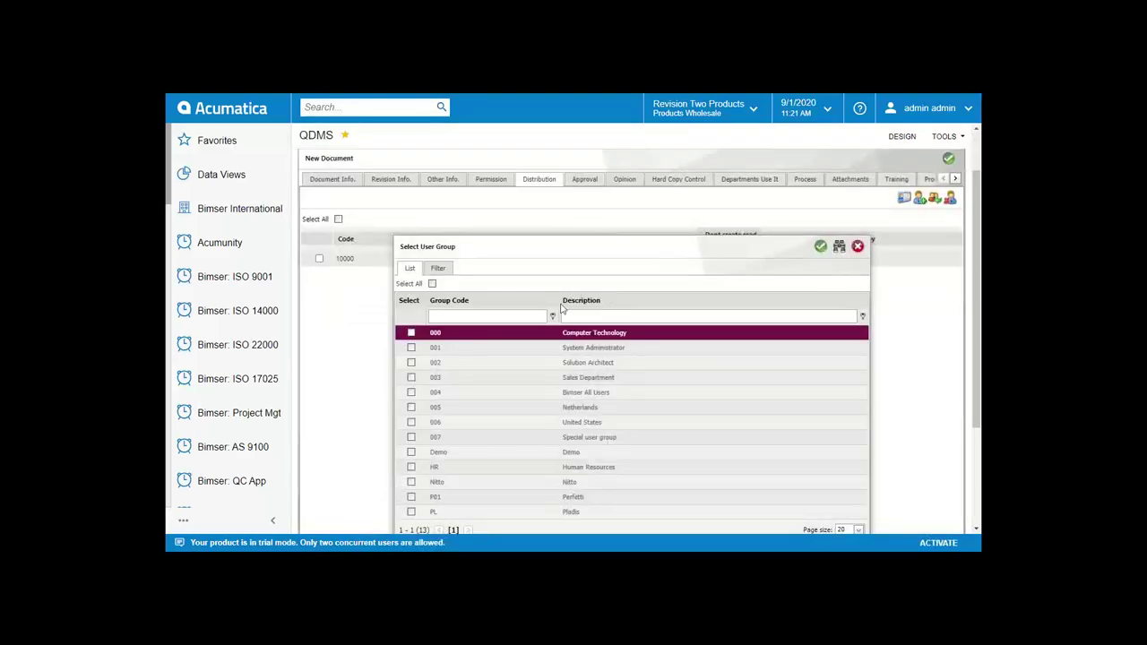
{"action": "left_click", "coordinate": [411, 393]}
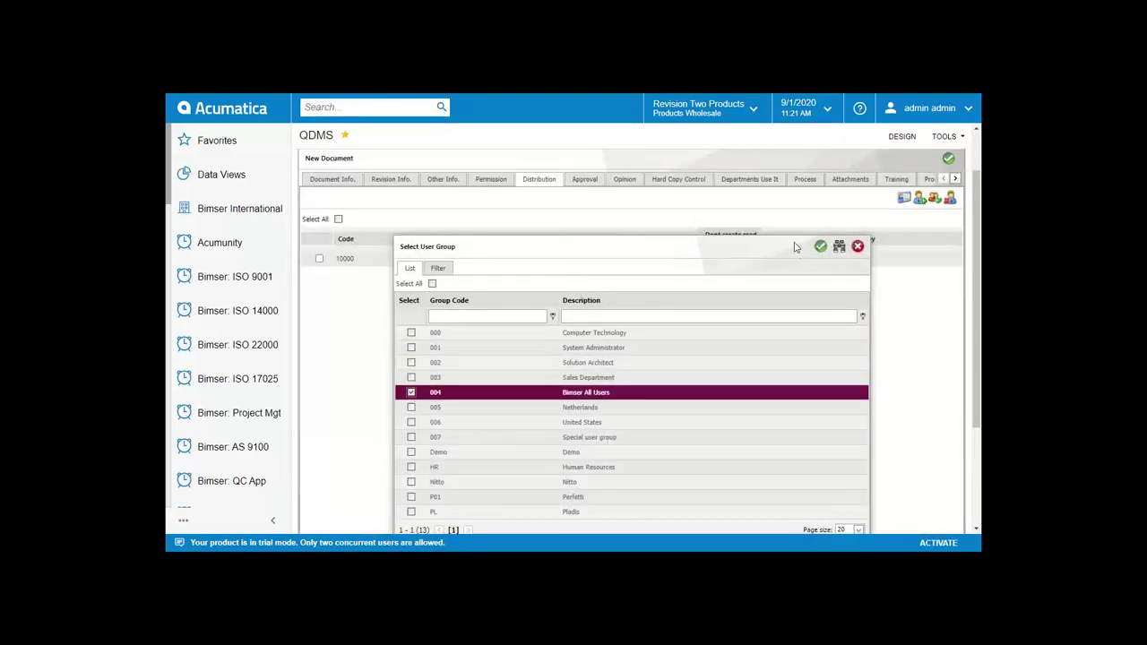
{"action": "left_click", "coordinate": [821, 248]}
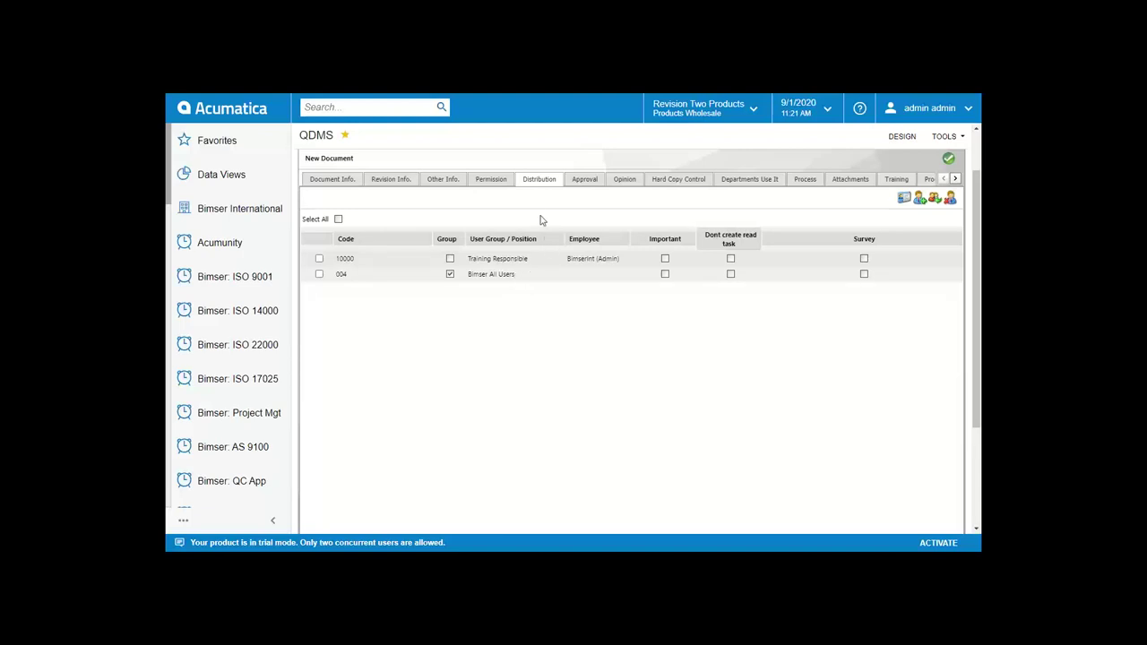
{"action": "left_click", "coordinate": [585, 182]}
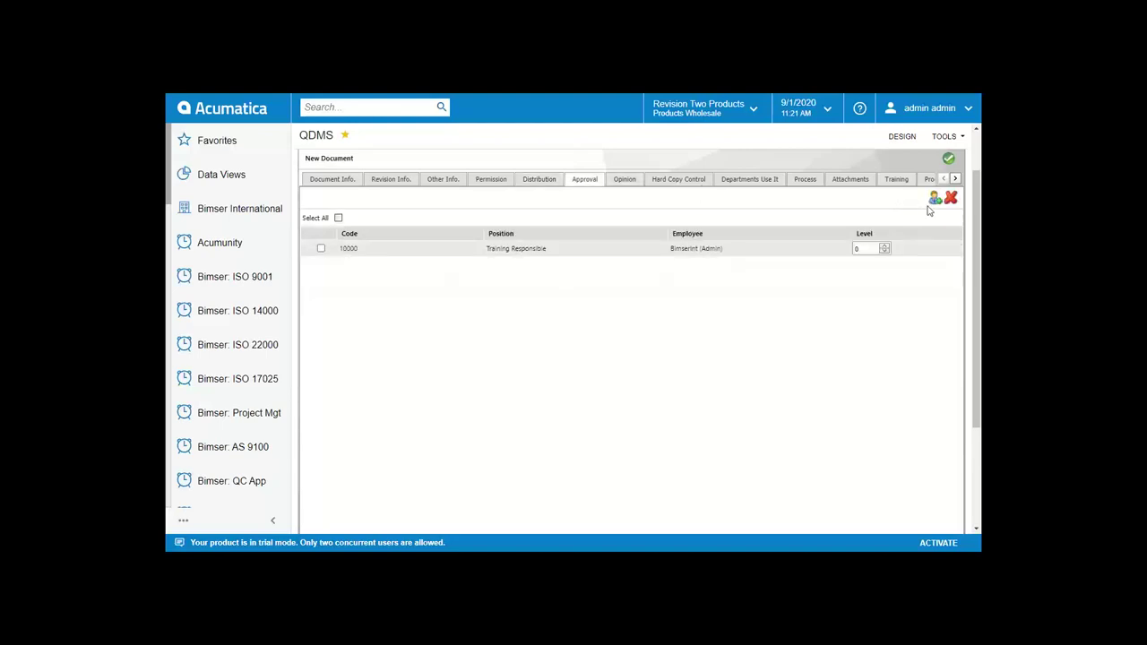
Add SAGA Store Staff as a level 1 approver after Training Responsible
{"action": "left_click", "coordinate": [935, 198]}
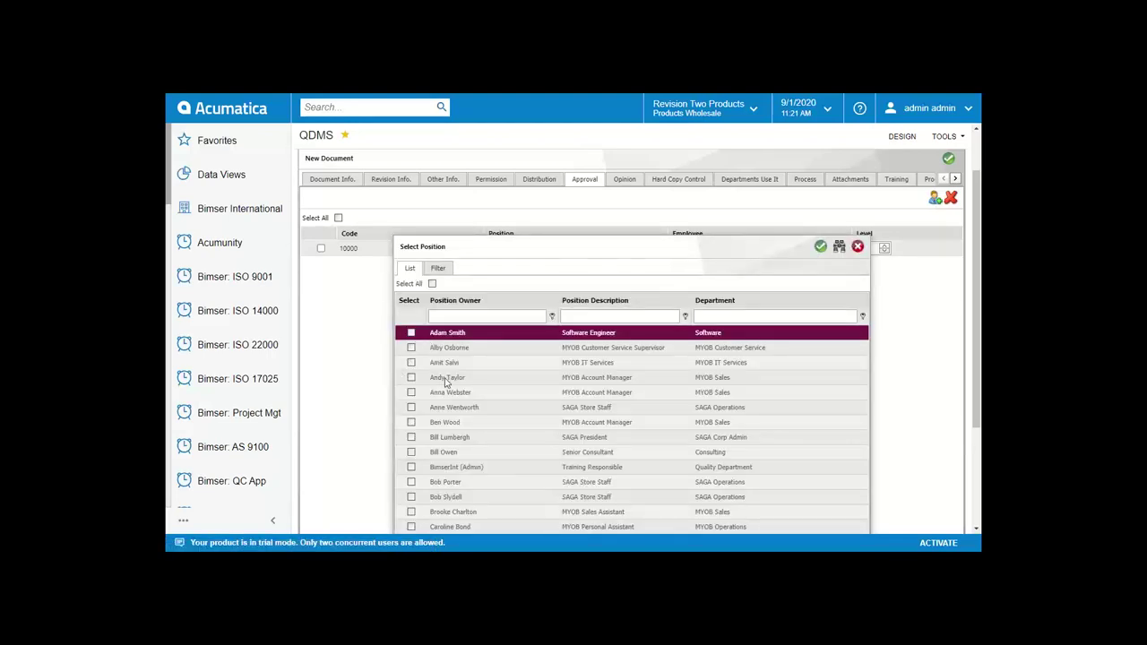
{"action": "scroll", "coordinate": [448, 387], "scroll_direction": "down", "scroll_amount": 1}
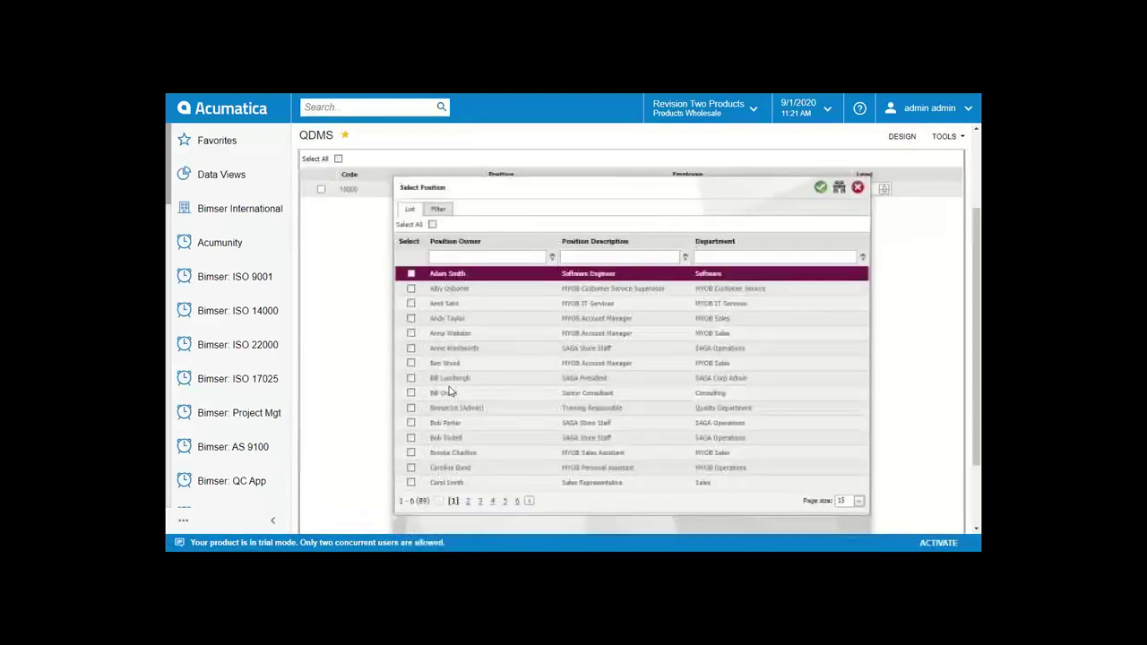
{"action": "left_click", "coordinate": [411, 437]}
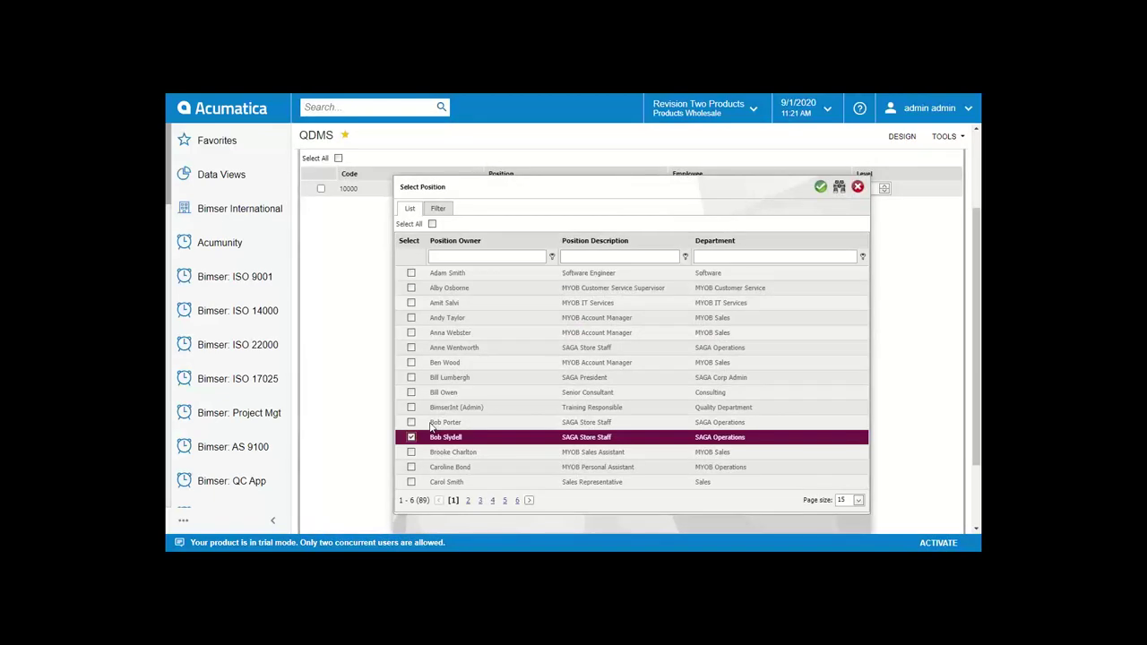
{"action": "left_click", "coordinate": [821, 187]}
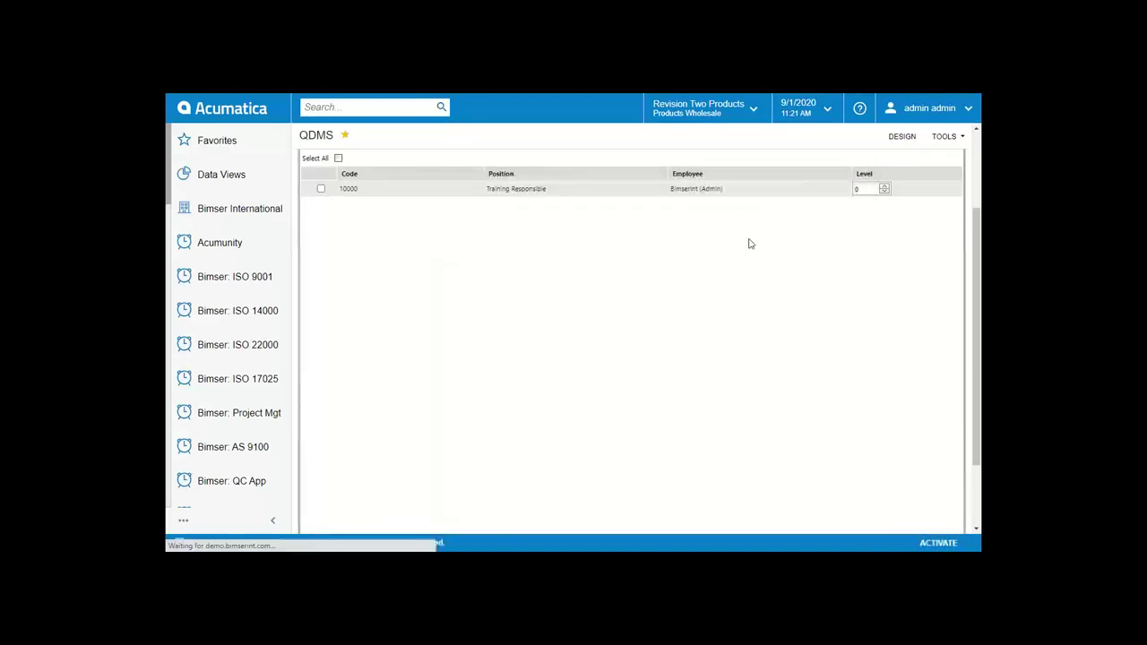
{"action": "scroll", "coordinate": [832, 286], "scroll_direction": "up", "scroll_amount": 1}
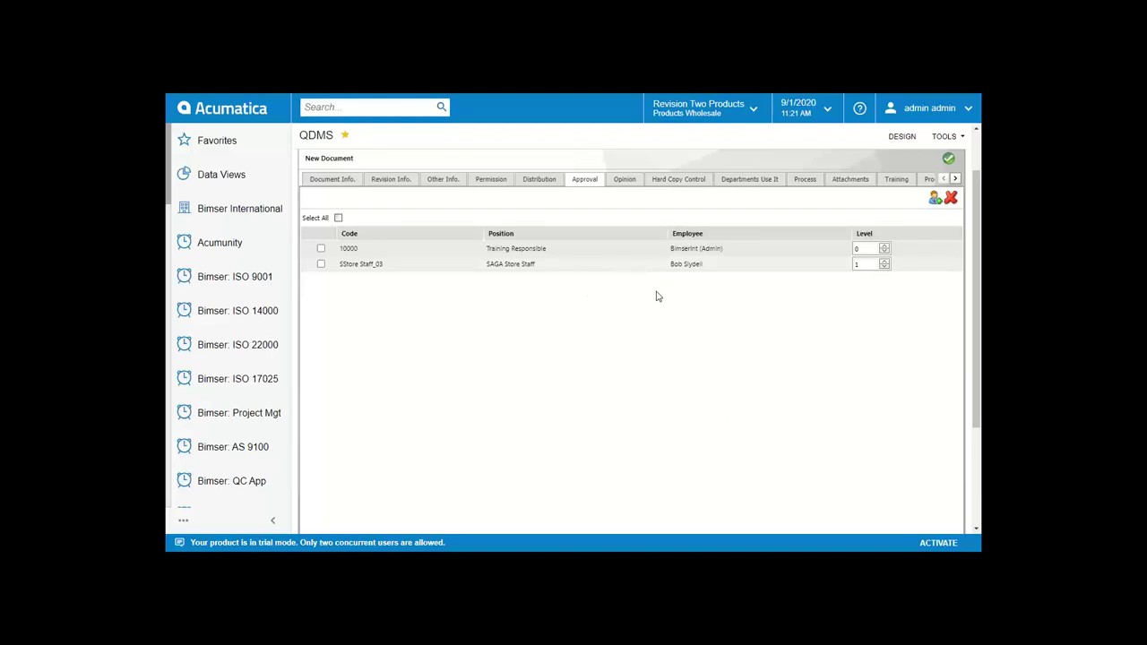
{"action": "left_click", "coordinate": [691, 115]}
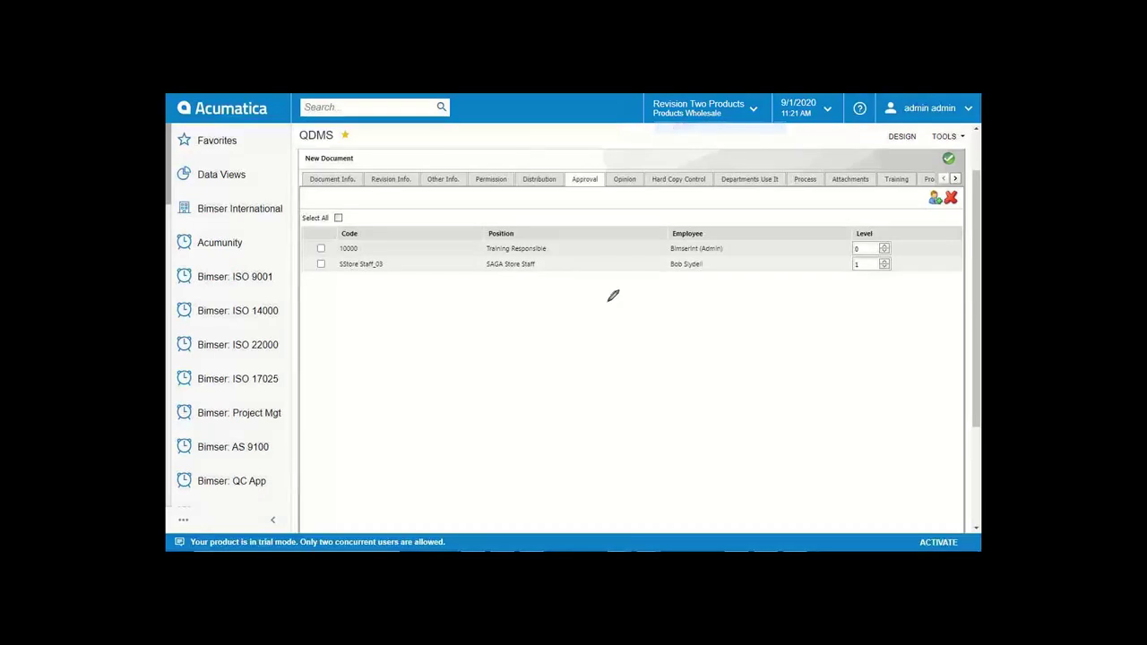
{"action": "mouse_move", "coordinate": [608, 293]}
{"action": "left_mouse_down"}
{"action": "mouse_move", "coordinate": [612, 322]}
{"action": "mouse_move", "coordinate": [607, 312]}
{"action": "left_mouse_up"}
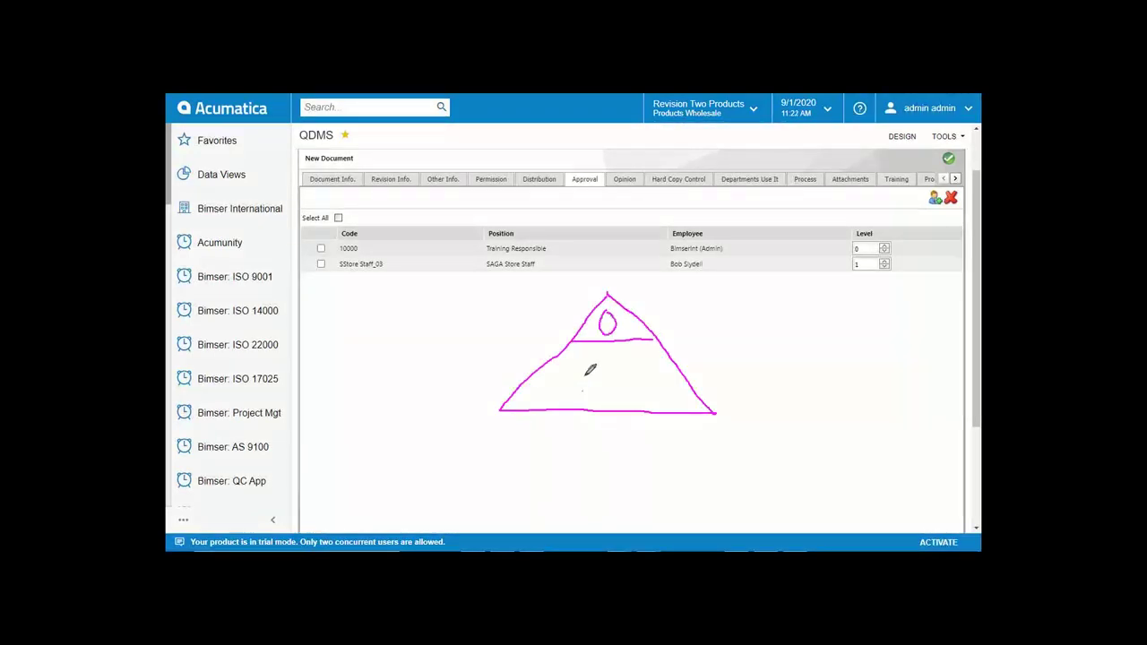
{"action": "left_click_drag", "start_coordinate": [591, 370], "coordinate": [613, 392]}
{"action": "mouse_move", "coordinate": [446, 364]}
{"action": "left_mouse_down"}
{"action": "mouse_move", "coordinate": [494, 362]}
{"action": "mouse_move", "coordinate": [484, 378]}
{"action": "left_mouse_up"}
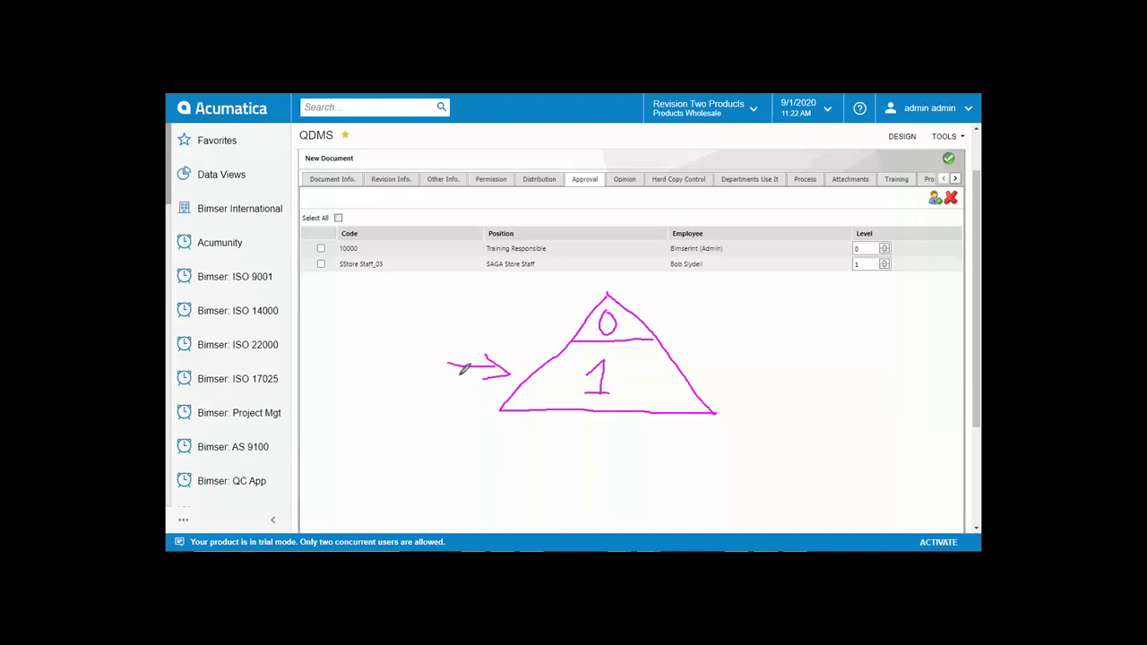
{"action": "mouse_move", "coordinate": [460, 364]}
{"action": "left_mouse_down"}
{"action": "mouse_move", "coordinate": [463, 305]}
{"action": "mouse_move", "coordinate": [565, 303]}
{"action": "mouse_move", "coordinate": [574, 320]}
{"action": "left_mouse_up"}
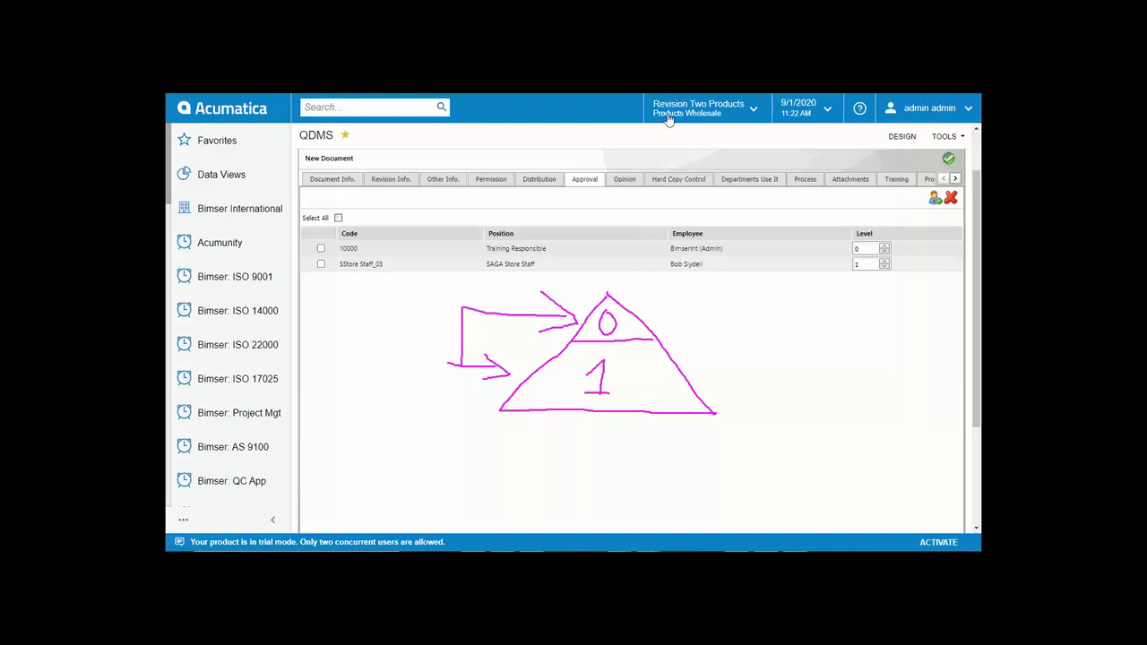
{"action": "key", "text": "Escape"}
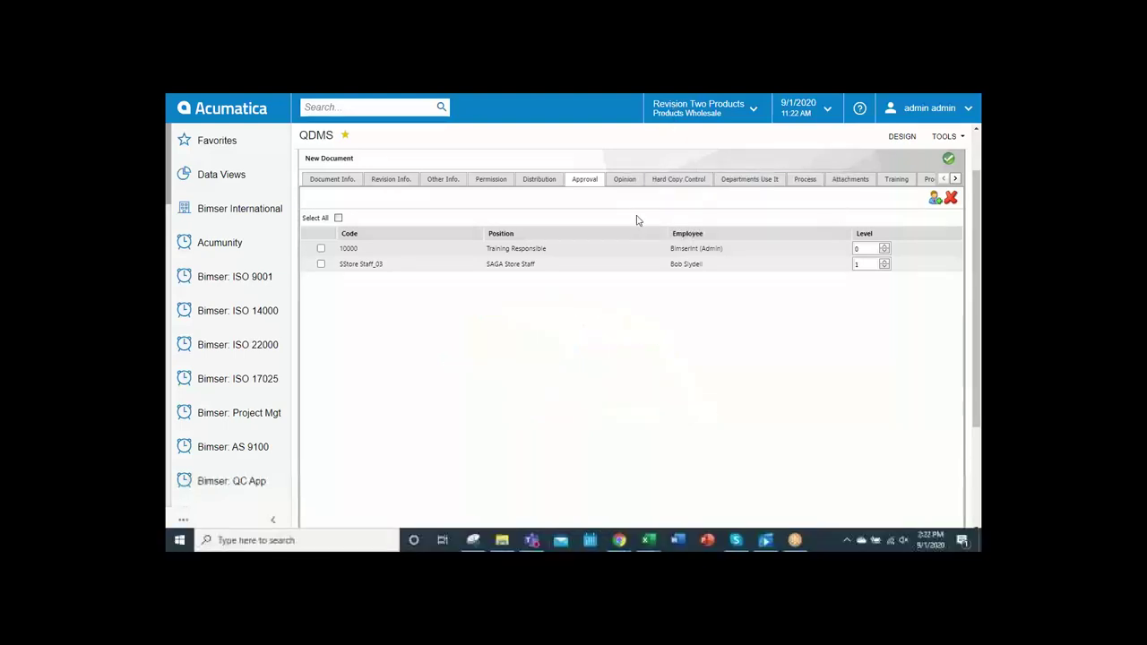
{"action": "left_click", "coordinate": [955, 178]}
Delete the store staff approver, keeping Training Responsible, and show the Document file settings
{"action": "left_click", "coordinate": [955, 178]}
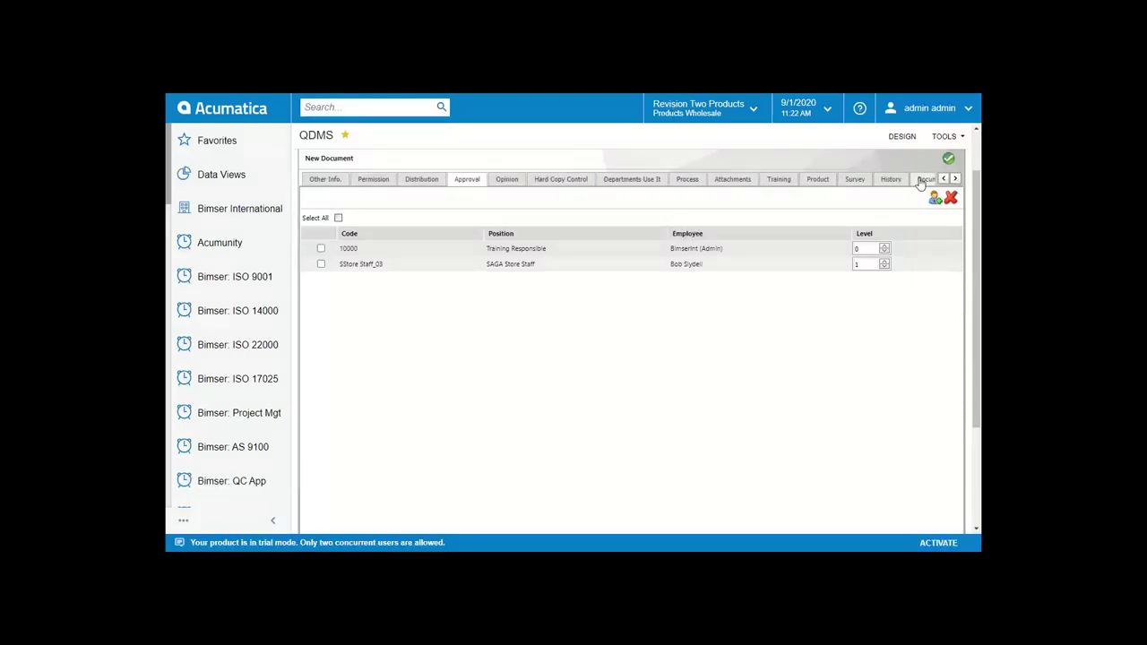
{"action": "left_click", "coordinate": [921, 179]}
{"action": "left_click", "coordinate": [419, 178]}
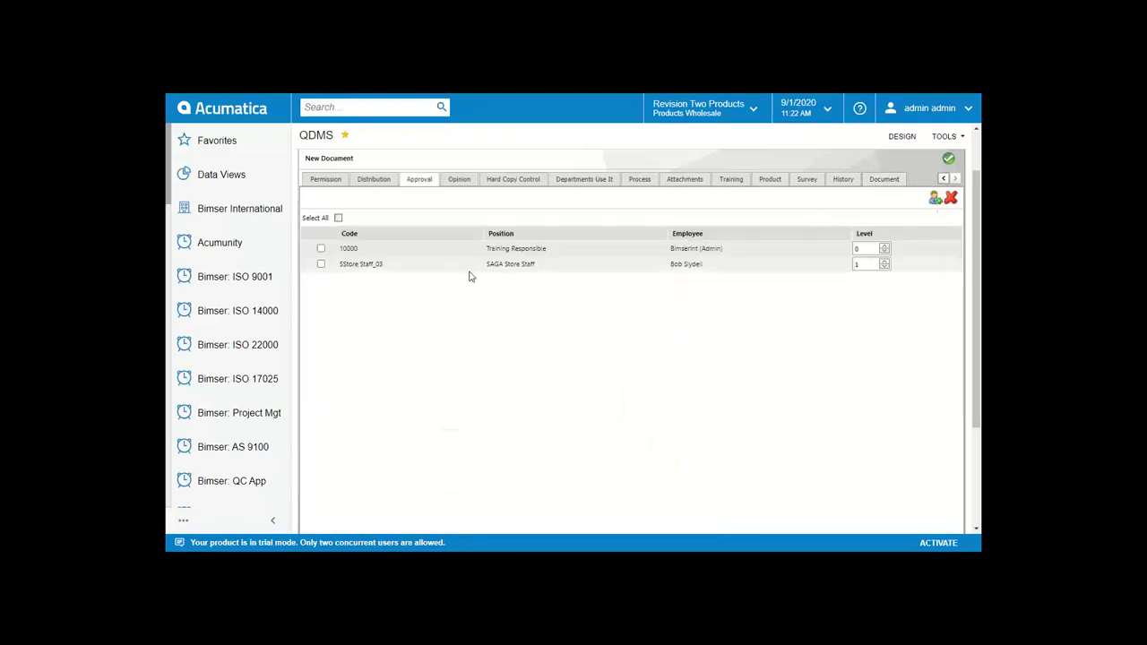
{"action": "left_click", "coordinate": [321, 264]}
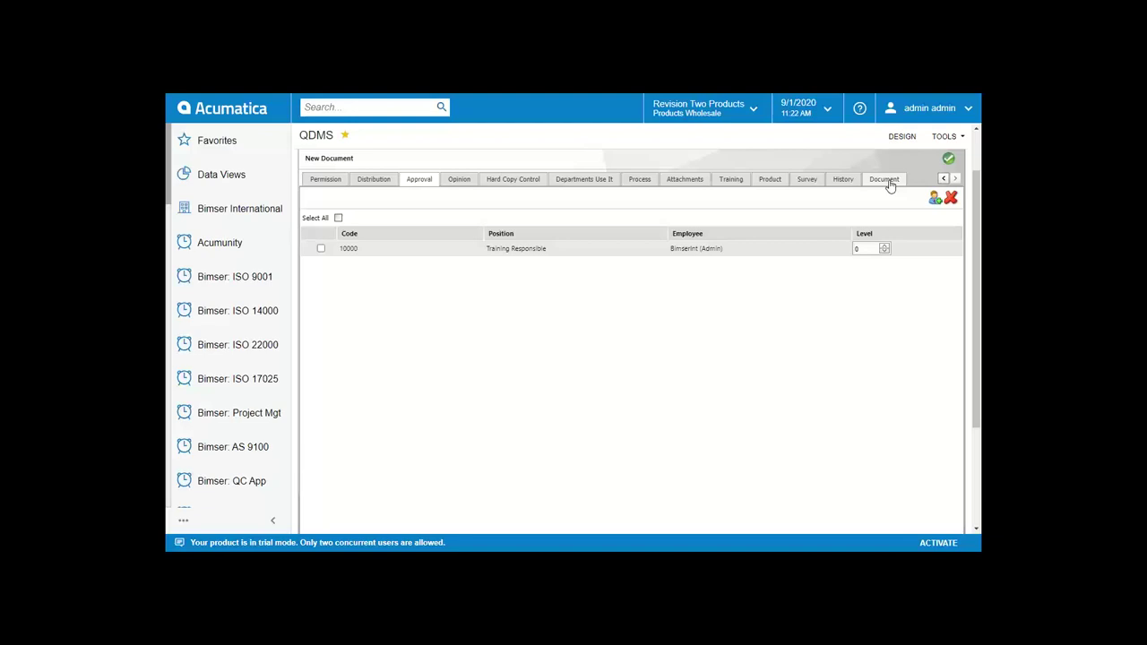
{"action": "left_click", "coordinate": [884, 180]}
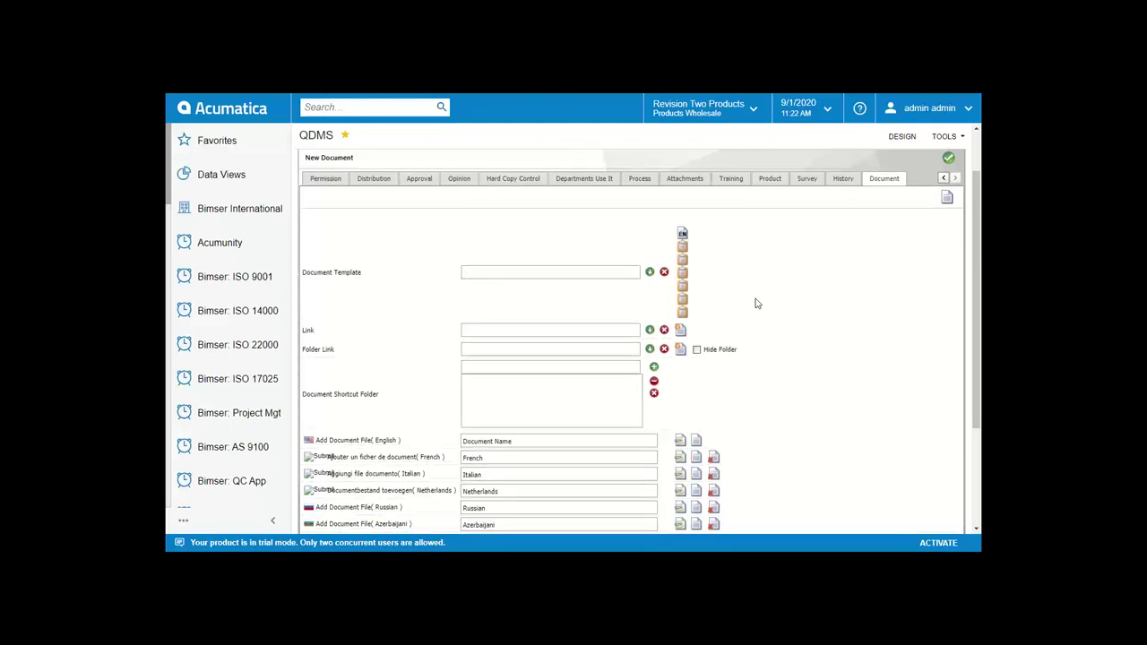
Upload the file from the Desktop > Resource folder as the English document file
{"action": "scroll", "coordinate": [755, 304], "scroll_direction": "down", "scroll_amount": 1}
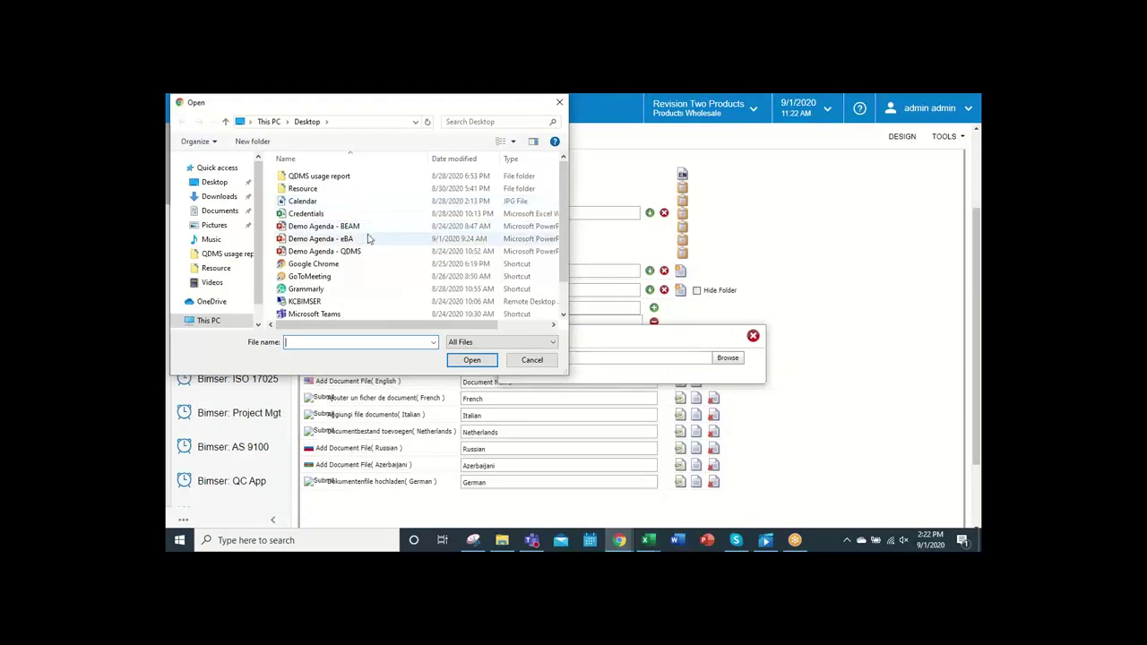
{"action": "left_click", "coordinate": [215, 268]}
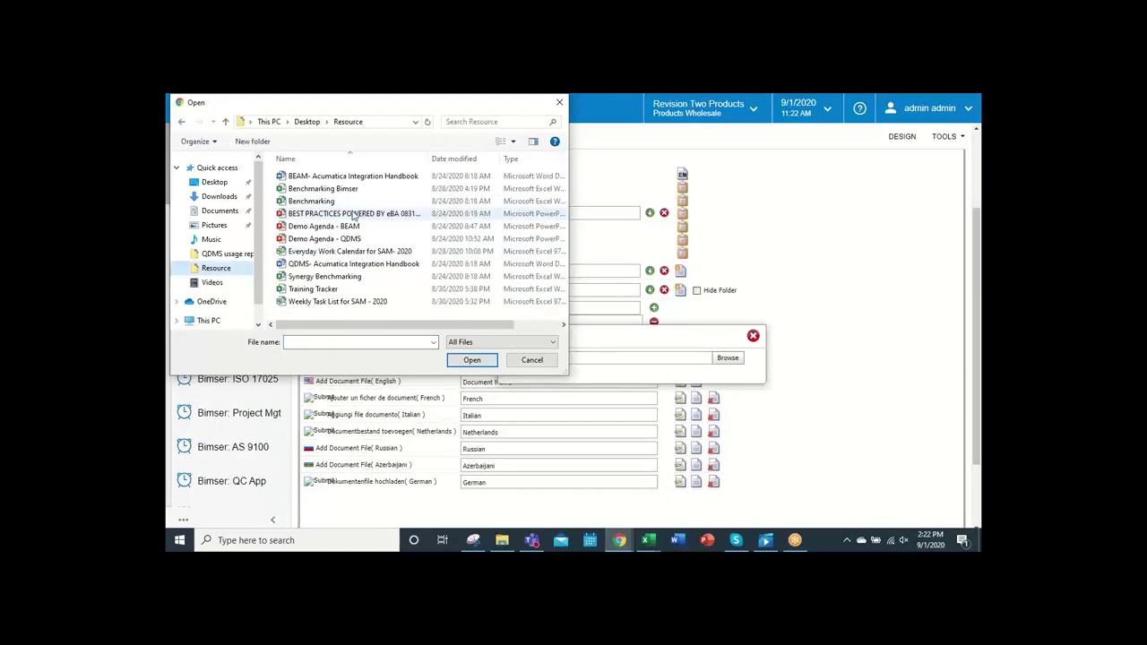
{"action": "double_click", "coordinate": [341, 264]}
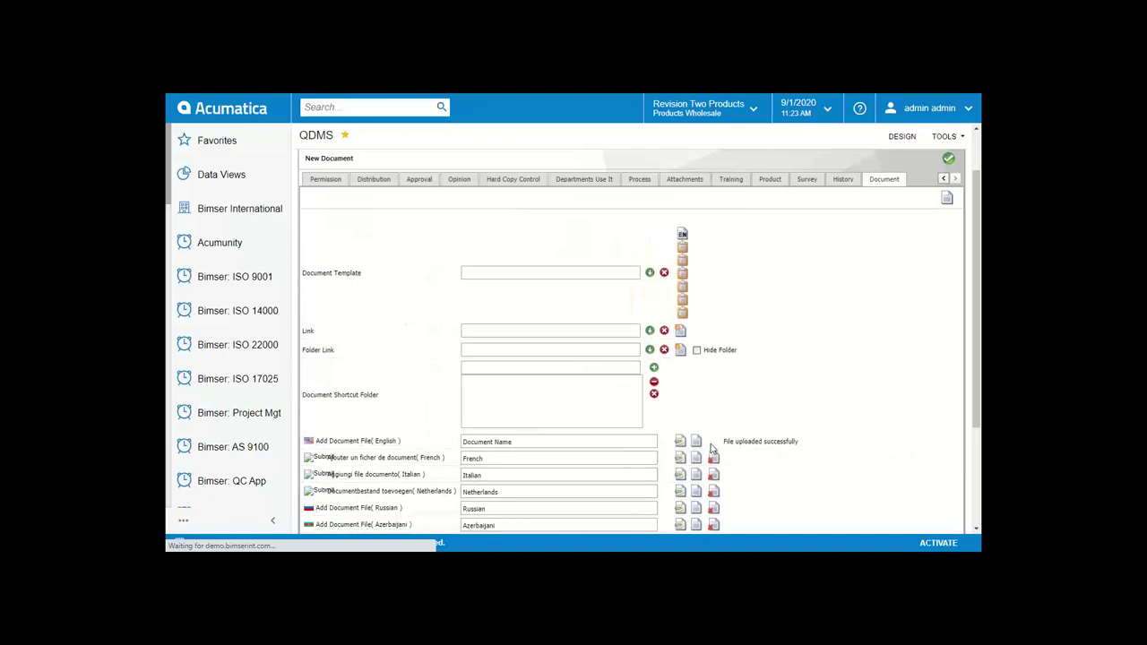
{"action": "left_click_drag", "start_coordinate": [724, 441], "coordinate": [799, 441]}
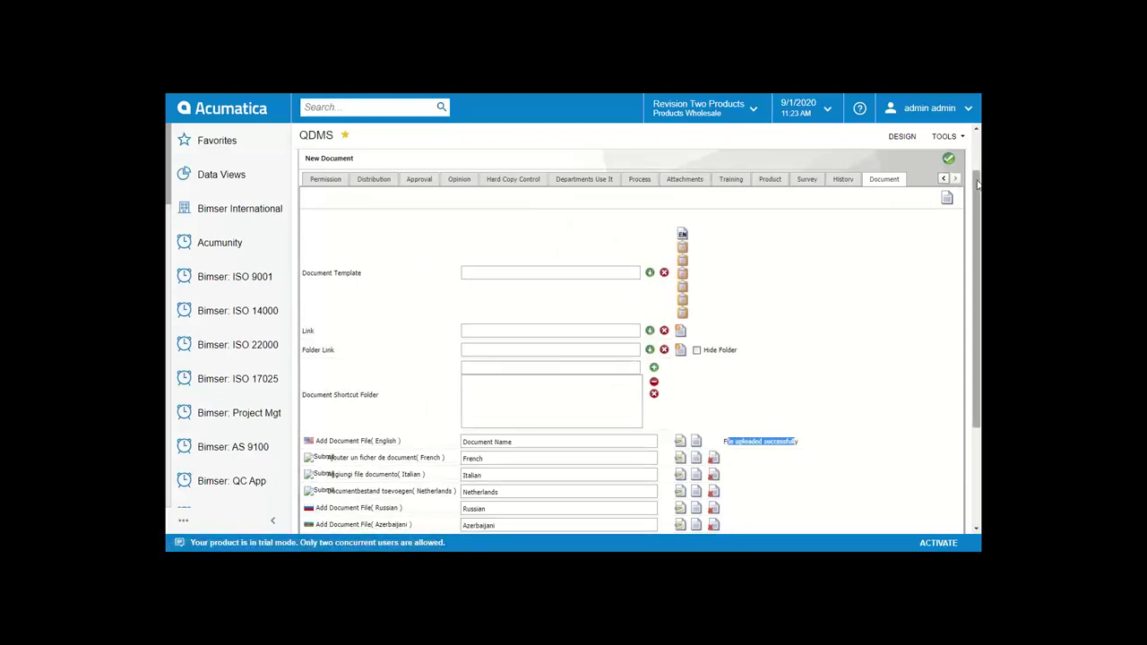
{"action": "left_click_drag", "start_coordinate": [978, 184], "coordinate": [978, 148]}
Send the new document for approval to the admin user and close the confirmation
{"action": "left_click", "coordinate": [948, 216]}
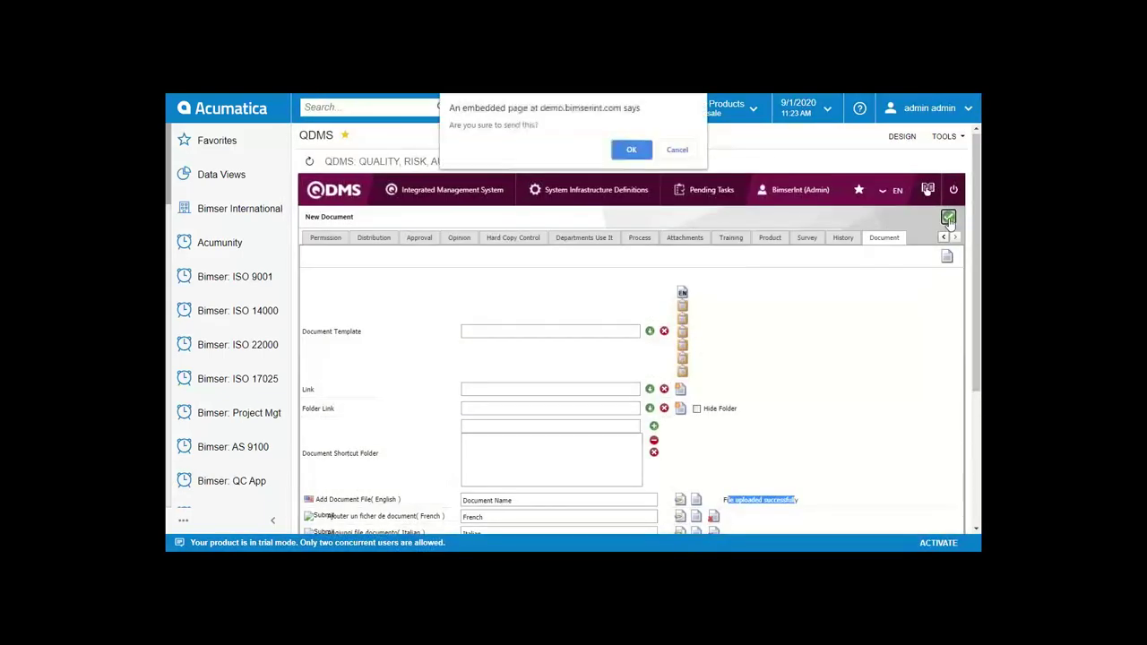
{"action": "left_click", "coordinate": [632, 152]}
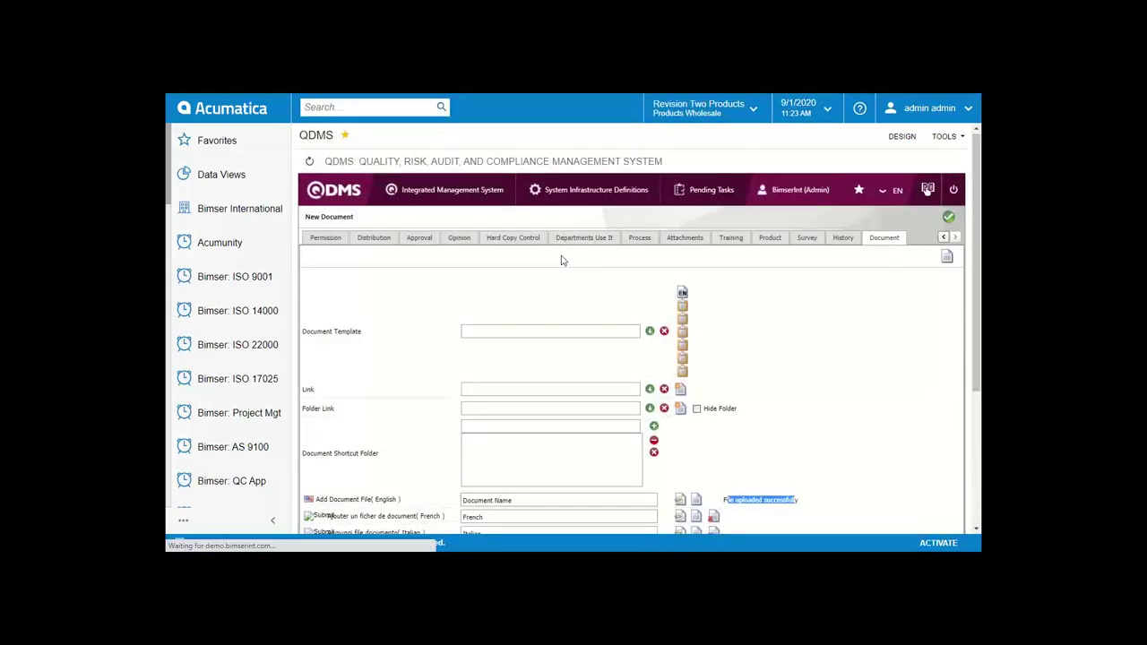
{"action": "left_click", "coordinate": [423, 244]}
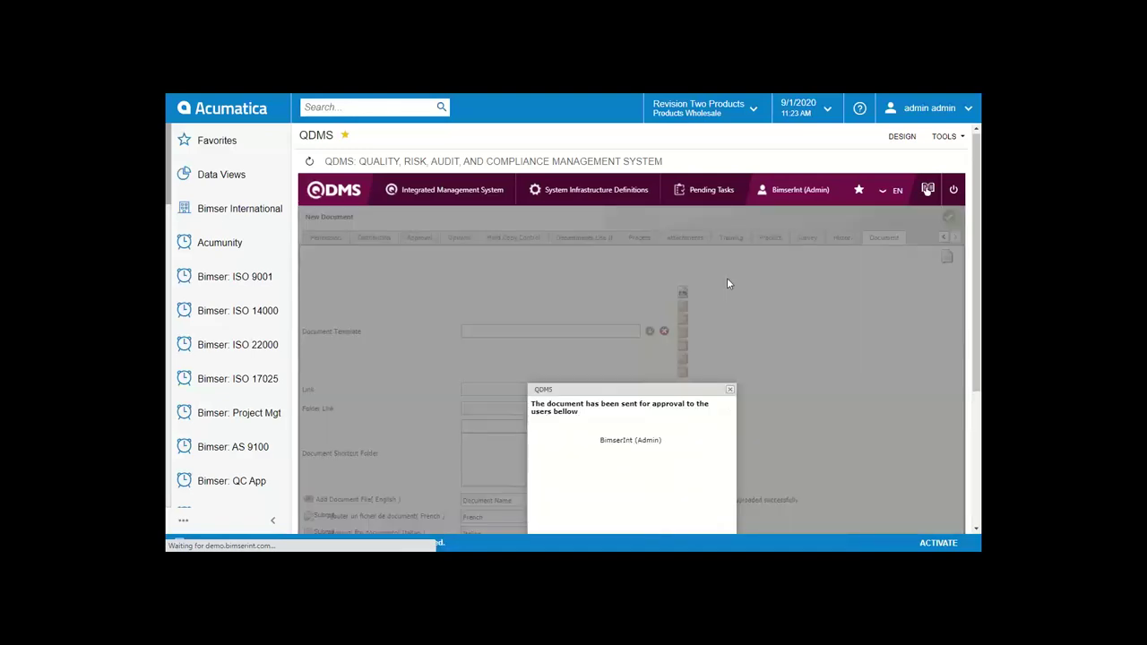
Return to the QDMS My Tasks home page via the logo
{"action": "scroll", "coordinate": [727, 284], "scroll_direction": "down", "scroll_amount": 1}
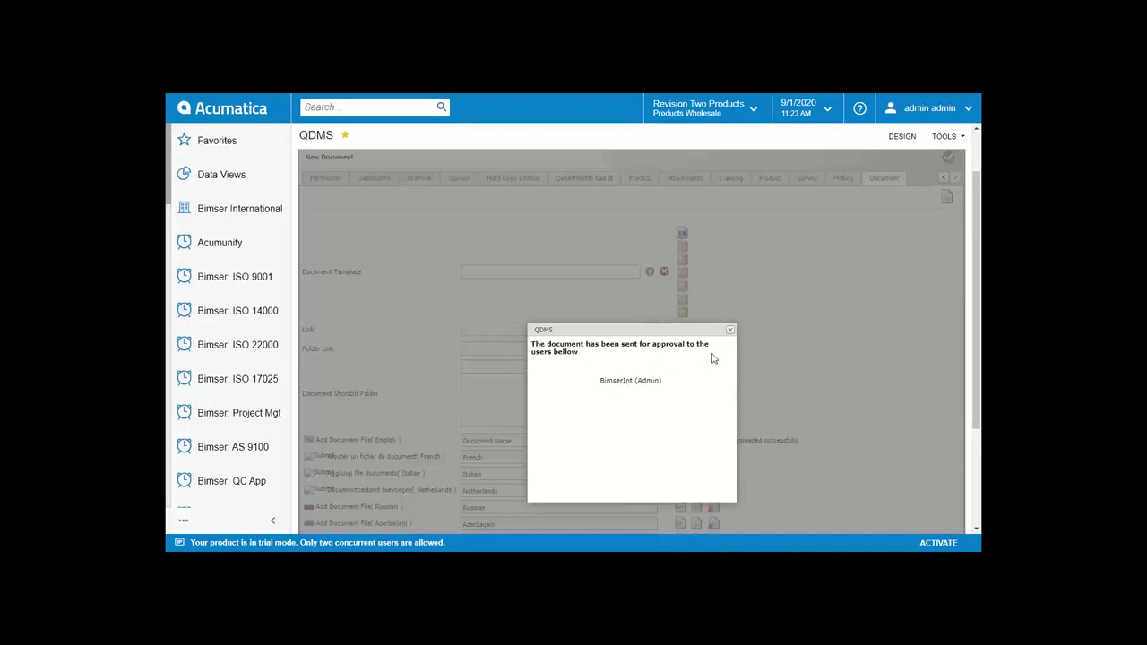
{"action": "scroll", "coordinate": [714, 359], "scroll_direction": "up", "scroll_amount": 1}
{"action": "left_click", "coordinate": [352, 194]}
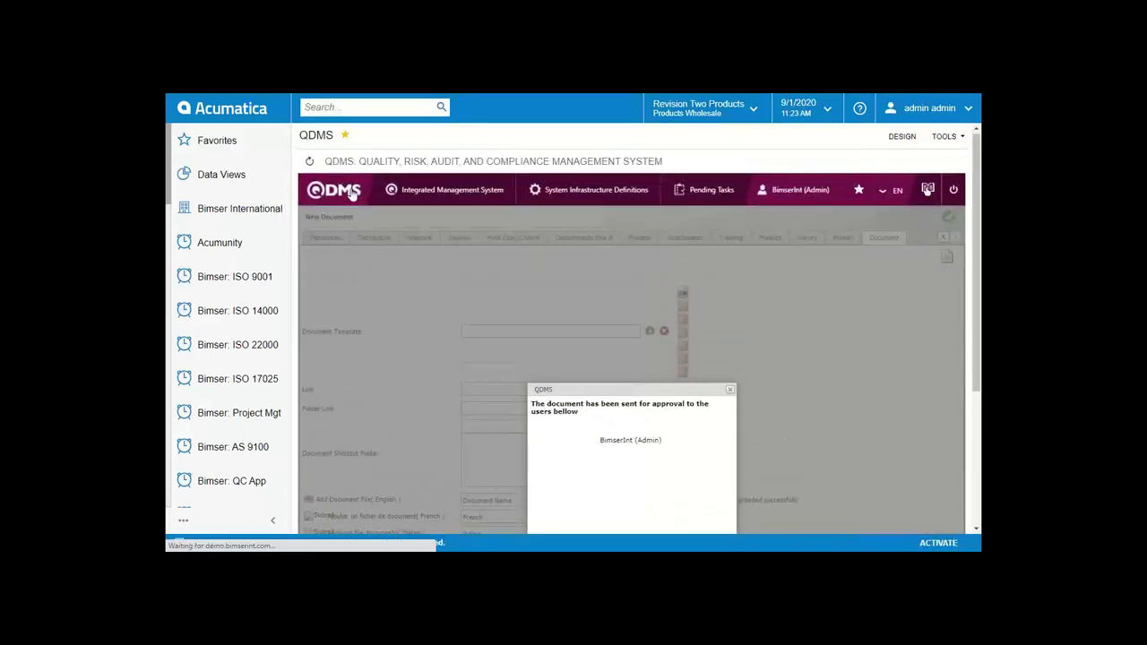
{"action": "mouse_move", "coordinate": [790, 197]}
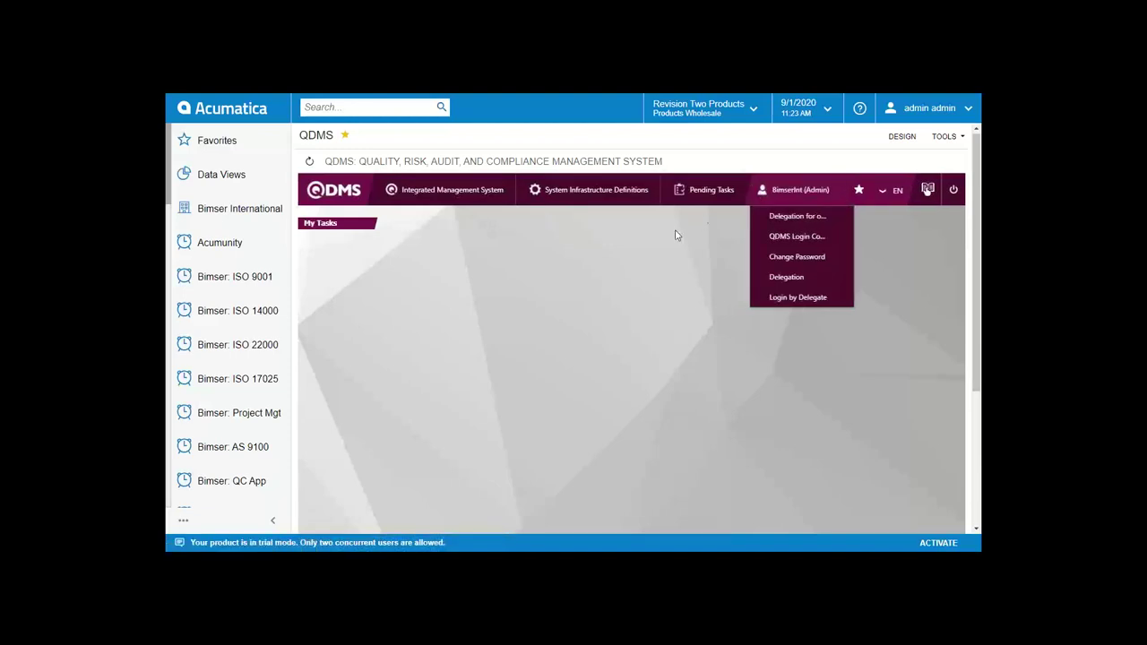
Open DCWB001's request from the Documents For Approve Request tile, reaching its Approval Reject form
{"action": "left_click", "coordinate": [558, 356]}
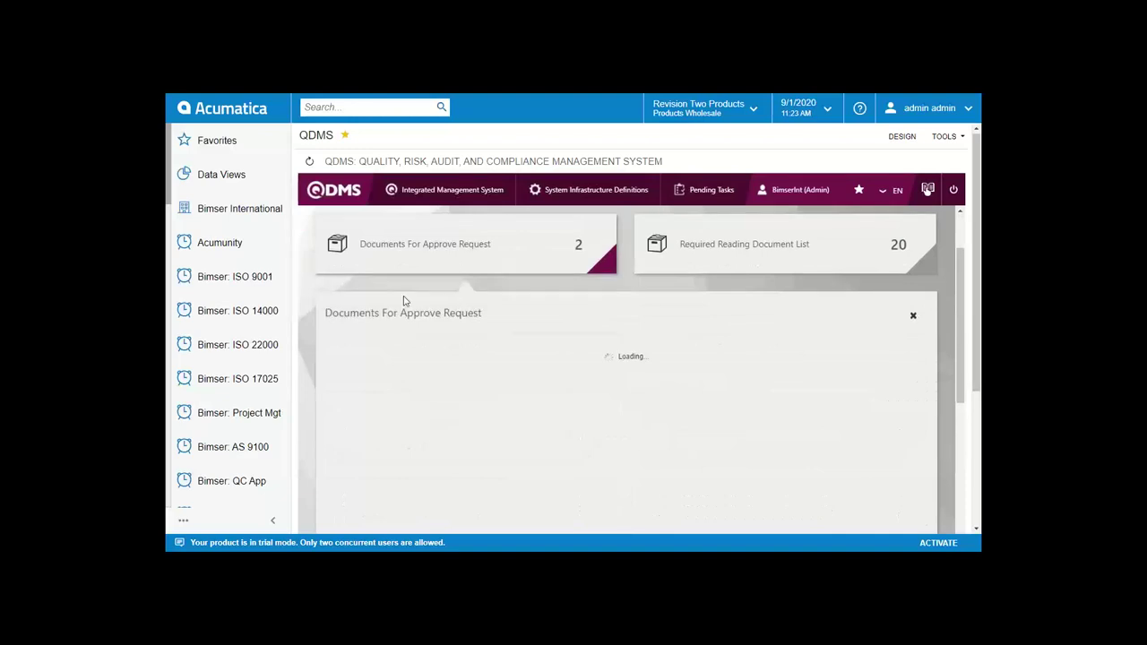
{"action": "left_click", "coordinate": [387, 409]}
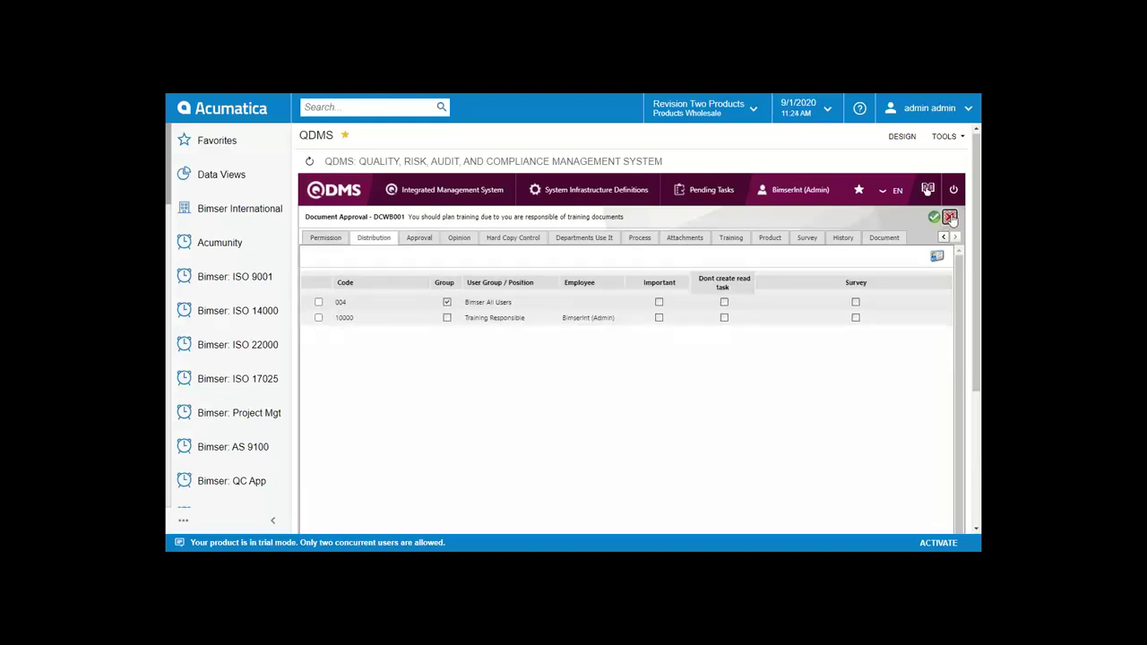
{"action": "left_click", "coordinate": [950, 217]}
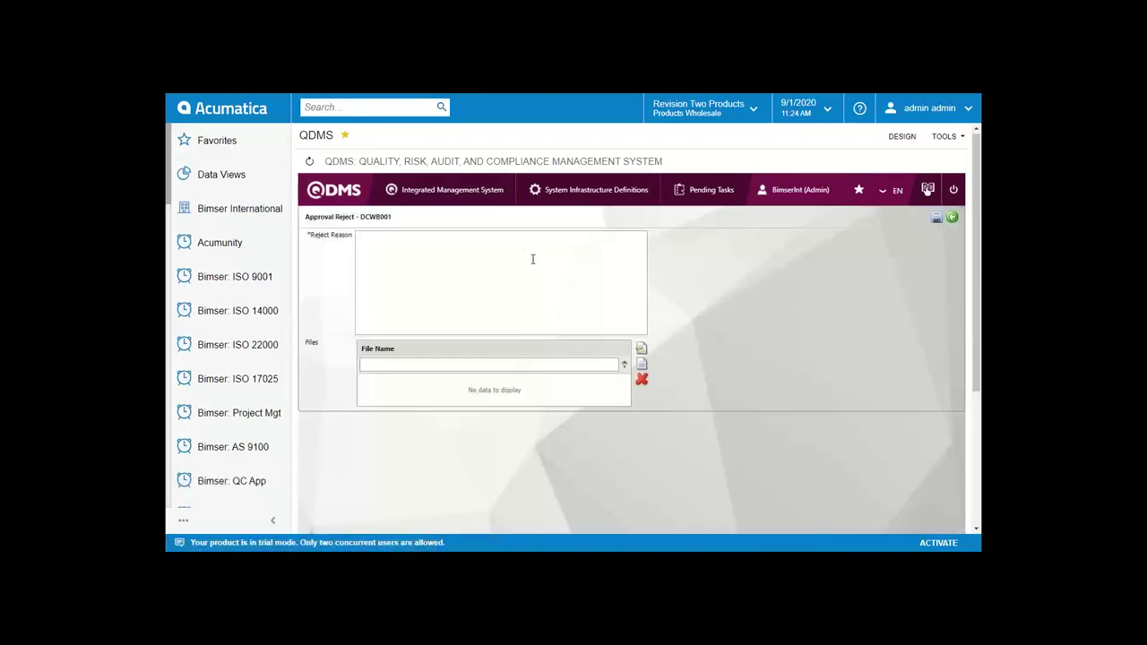
{"action": "left_click", "coordinate": [952, 218]}
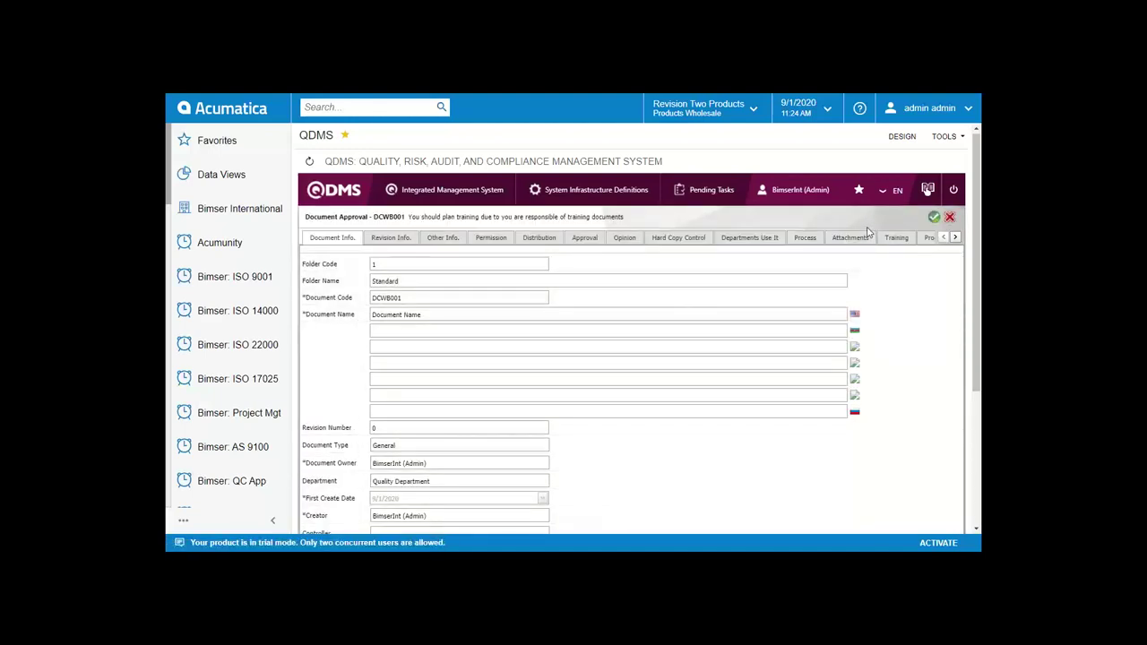
Approve DCWB001, confirm, and dismiss the document-published notice
{"action": "left_click", "coordinate": [935, 218]}
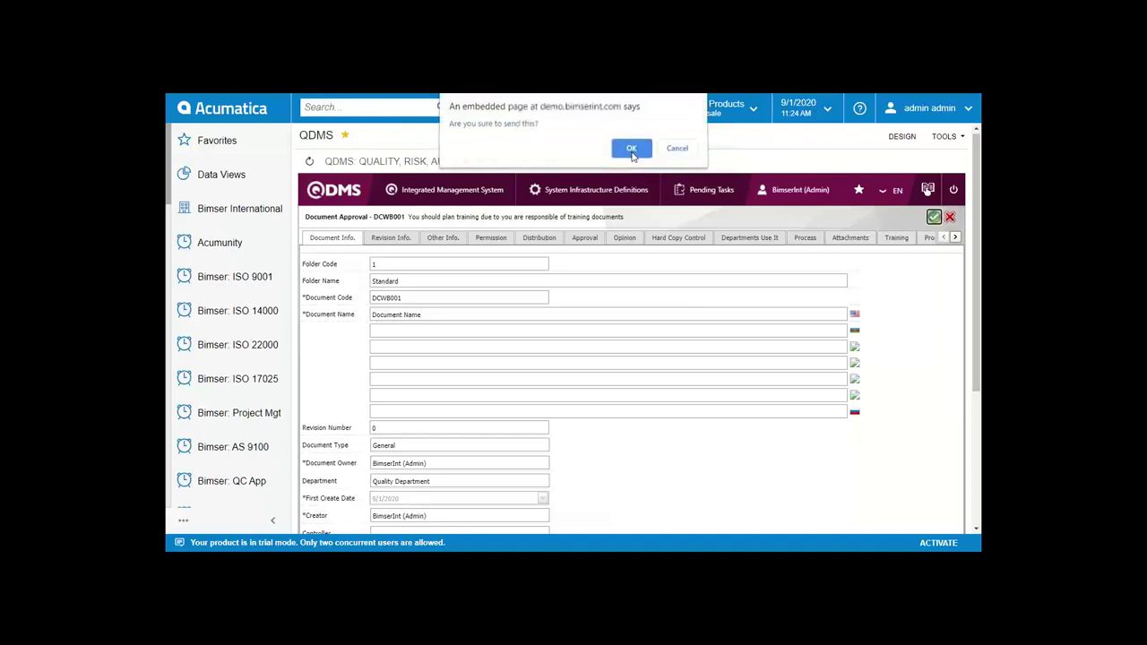
{"action": "left_click", "coordinate": [632, 150]}
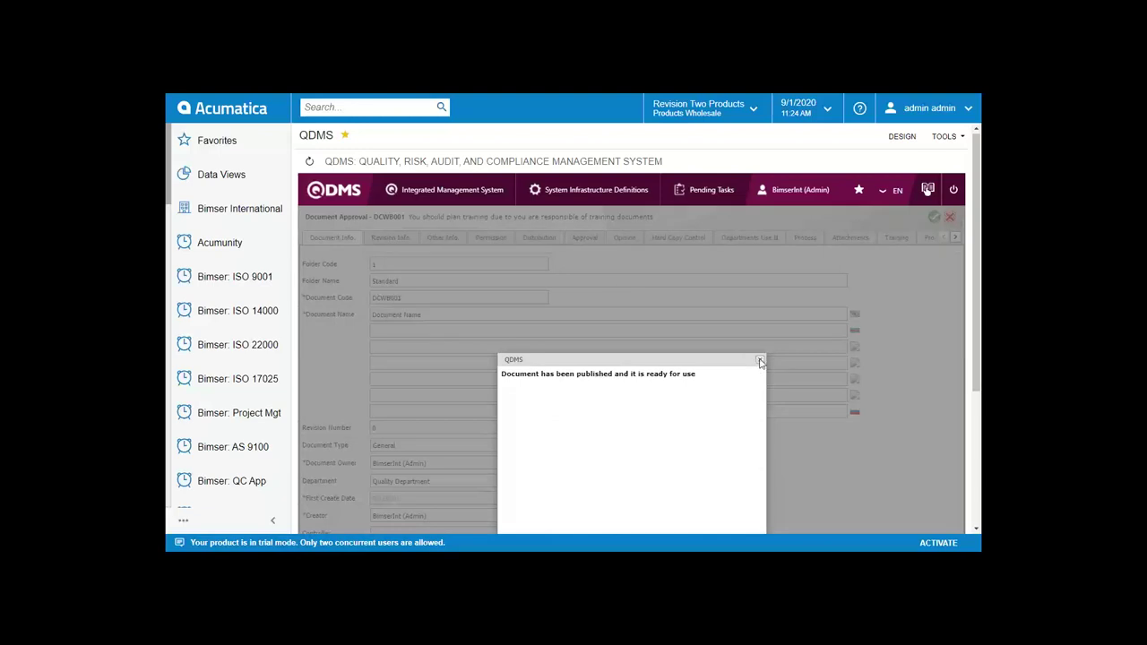
{"action": "left_click", "coordinate": [760, 361]}
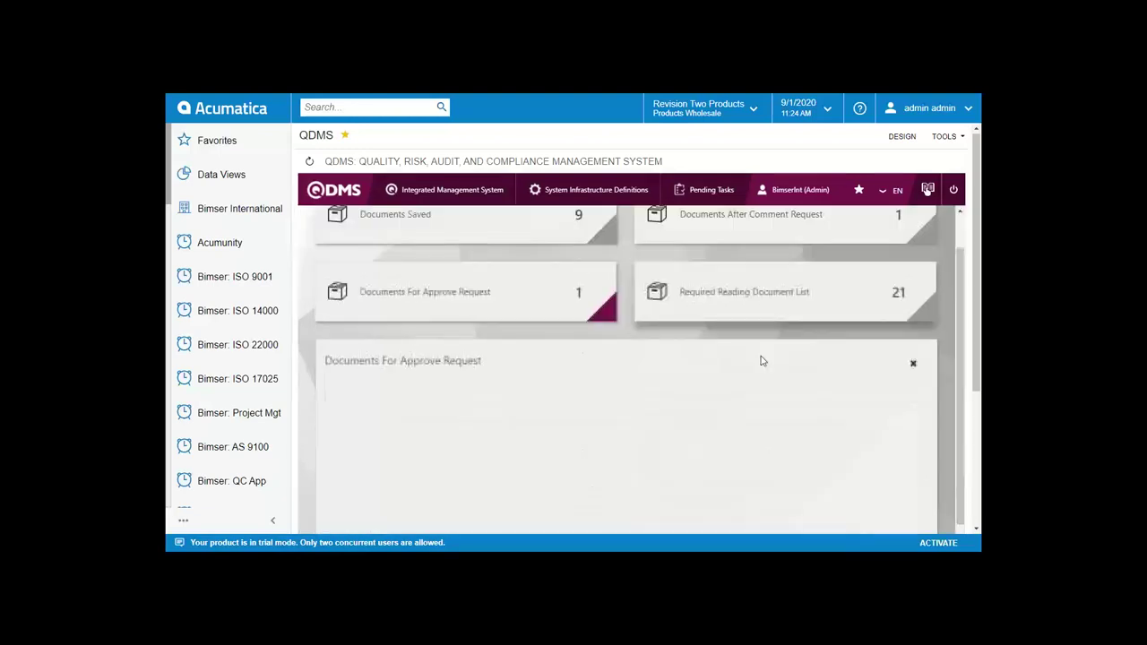
Go to Controlled Document Management > View Document and select the Standard folder
{"action": "left_click", "coordinate": [476, 191]}
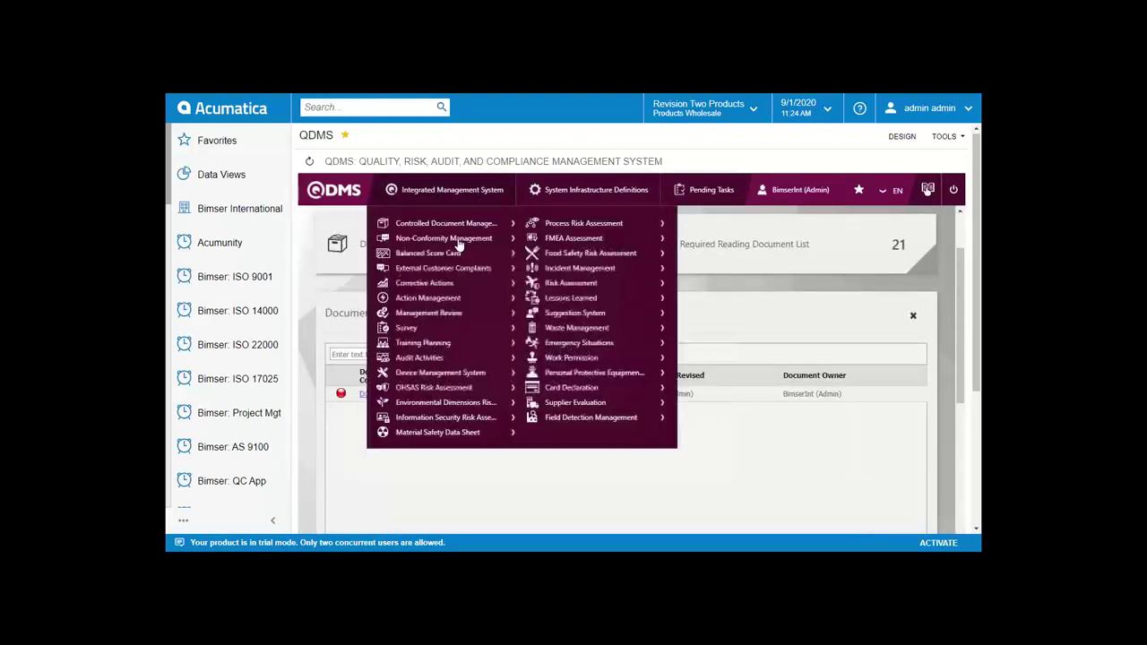
{"action": "mouse_move", "coordinate": [448, 223]}
{"action": "left_click", "coordinate": [628, 226]}
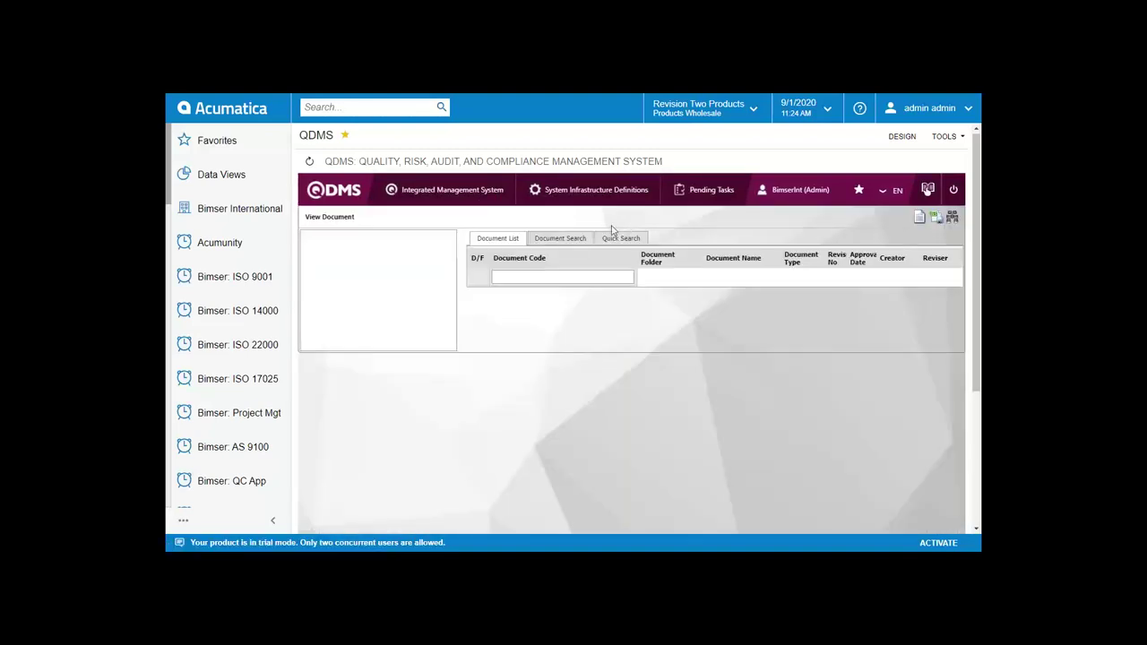
{"action": "left_click", "coordinate": [376, 302]}
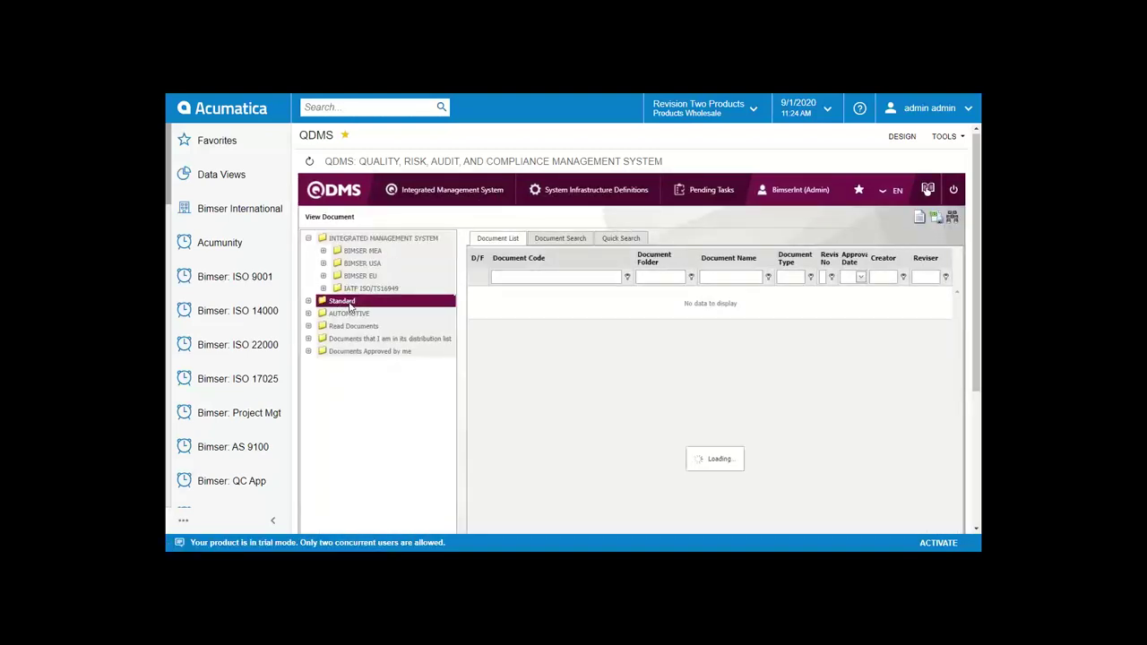
Filter the document list by Document Code 'DCWB'
{"action": "left_click", "coordinate": [590, 275]}
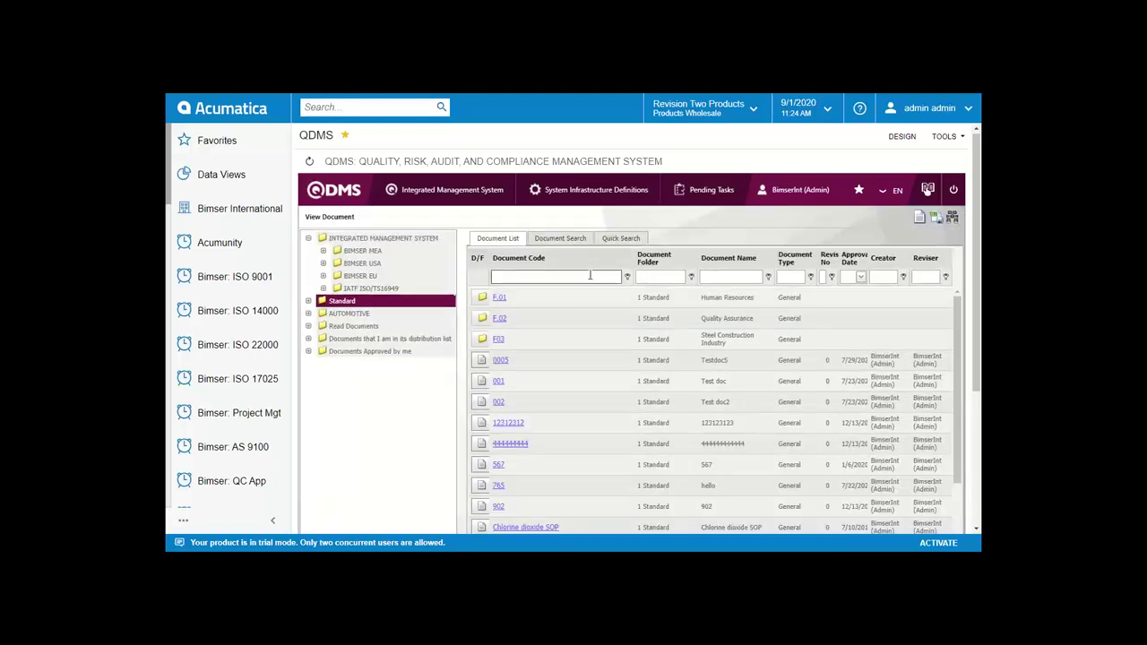
{"action": "type", "text": "DCWB"}
{"action": "left_click", "coordinate": [687, 234]}
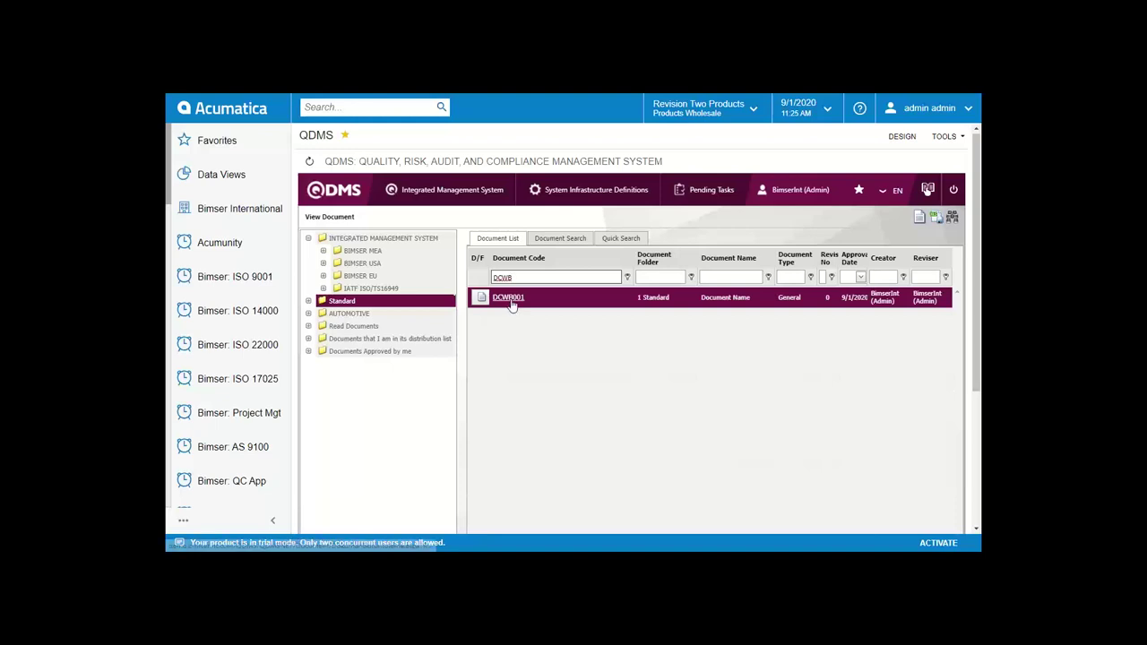
Open DCWB001 and scroll through its remote desktop connection instructions
{"action": "left_click", "coordinate": [508, 303]}
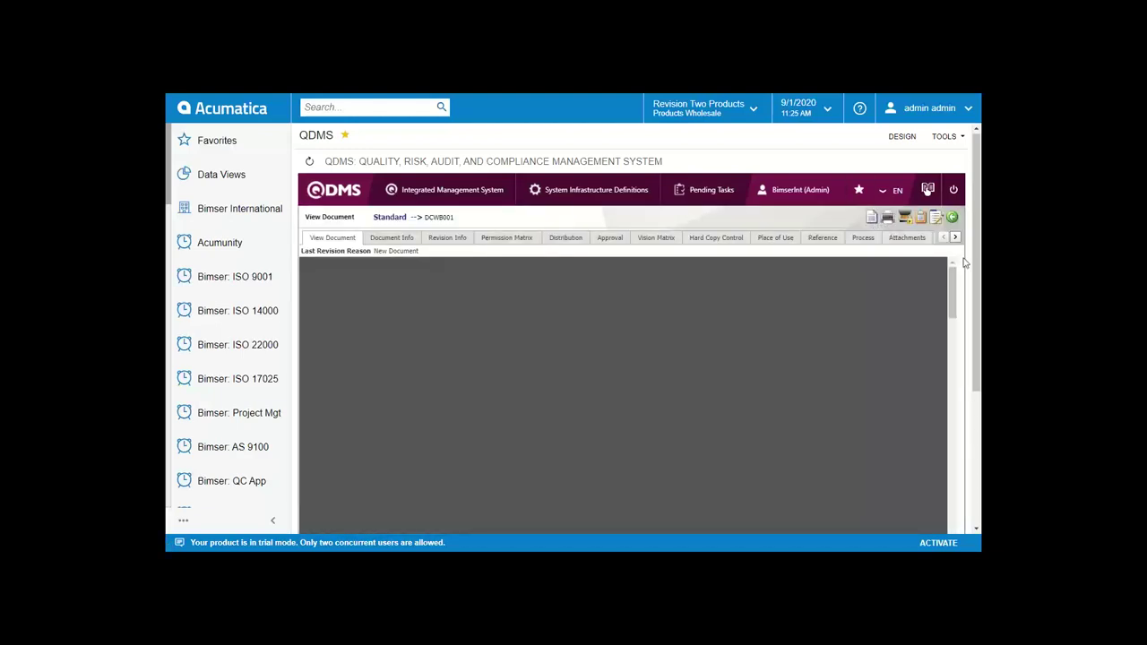
{"action": "scroll", "coordinate": [869, 303], "scroll_direction": "down", "scroll_amount": 3}
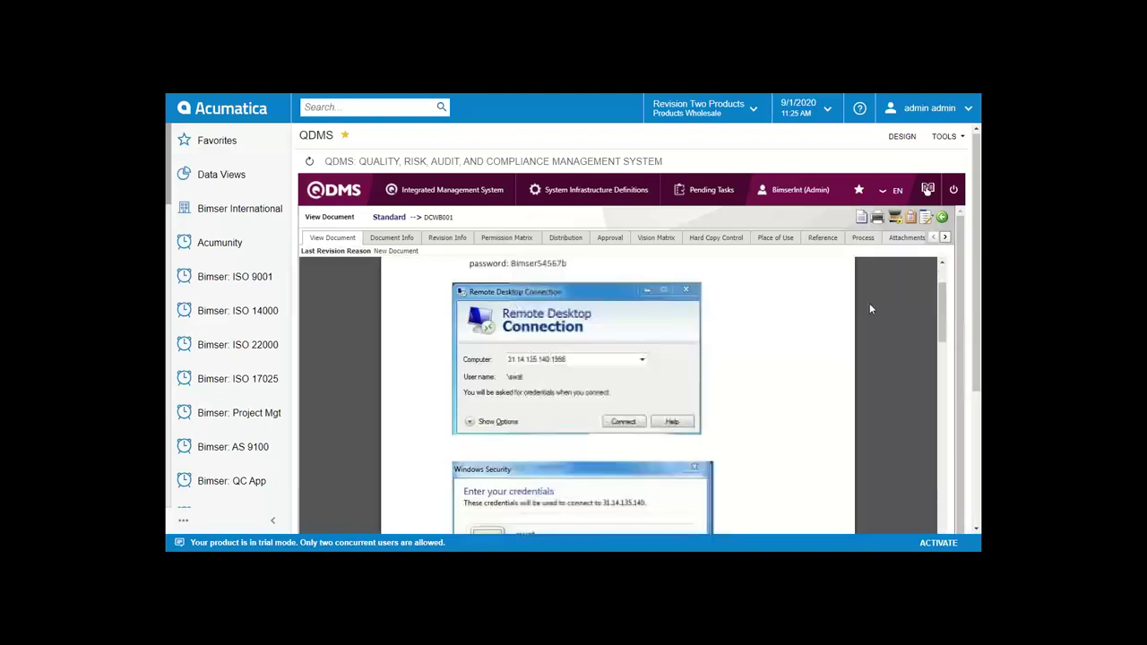
{"action": "scroll", "coordinate": [860, 304], "scroll_direction": "down", "scroll_amount": 3}
{"action": "scroll", "coordinate": [858, 306], "scroll_direction": "down", "scroll_amount": 3}
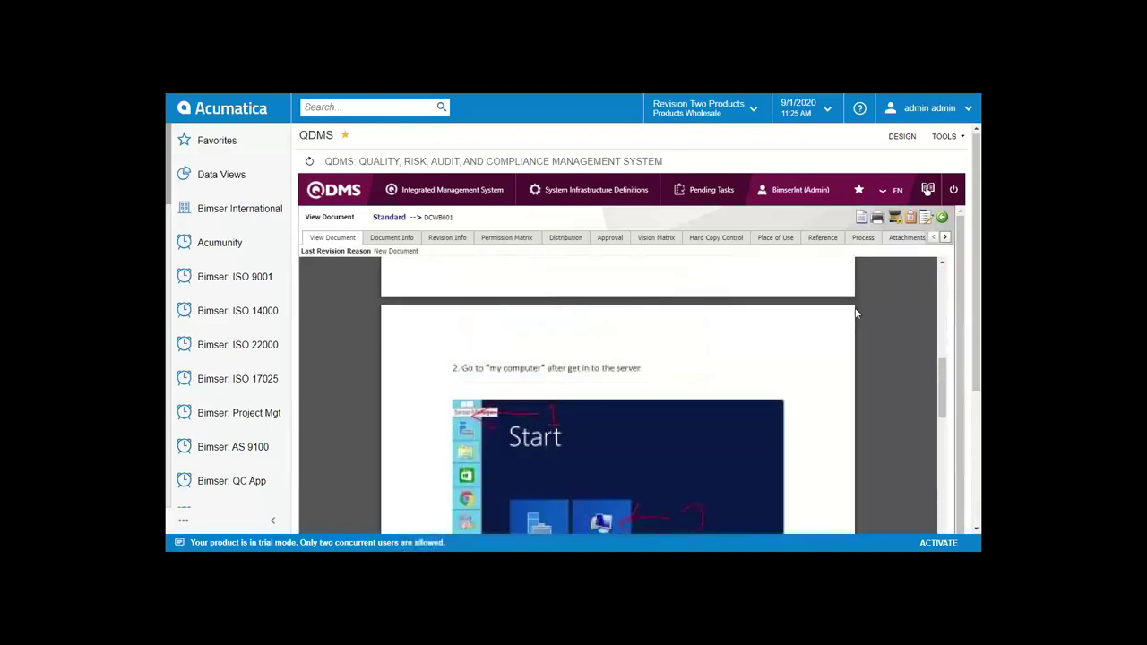
{"action": "scroll", "coordinate": [856, 314], "scroll_direction": "down", "scroll_amount": 5}
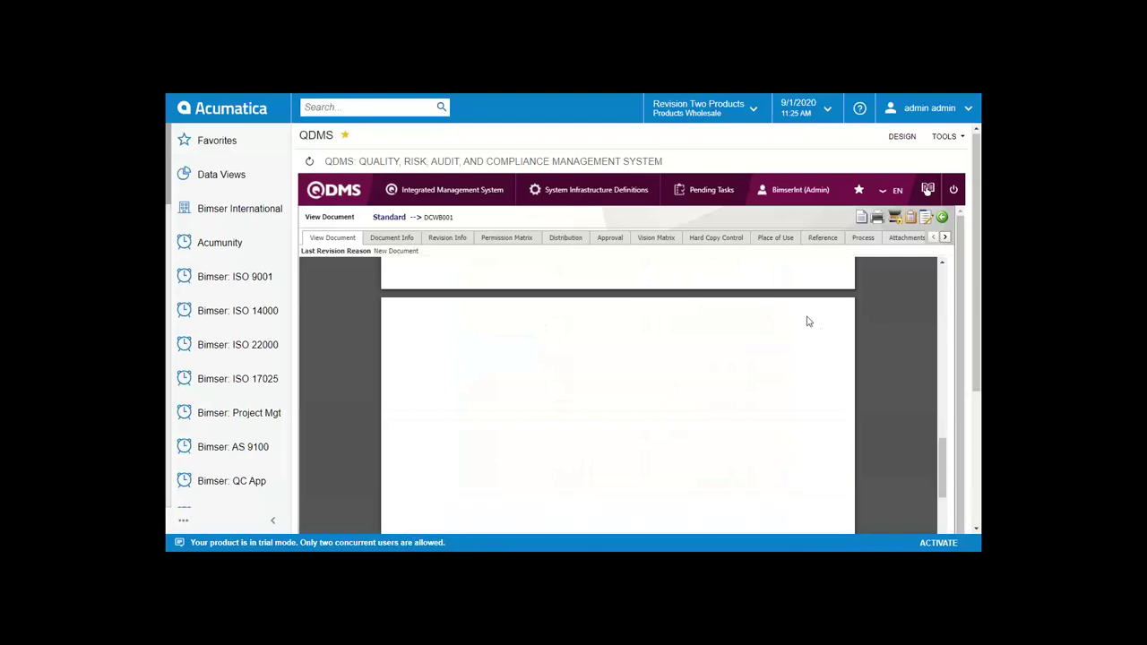
{"action": "scroll", "coordinate": [521, 337], "scroll_direction": "up", "scroll_amount": 6}
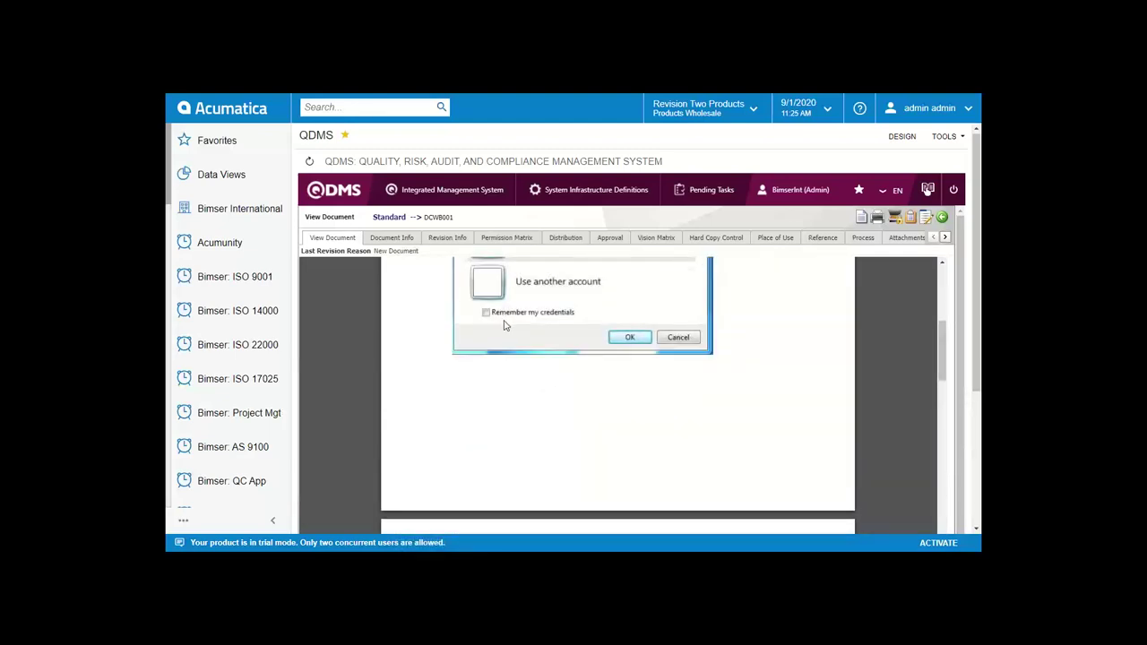
{"action": "scroll", "coordinate": [505, 325], "scroll_direction": "up", "scroll_amount": 6}
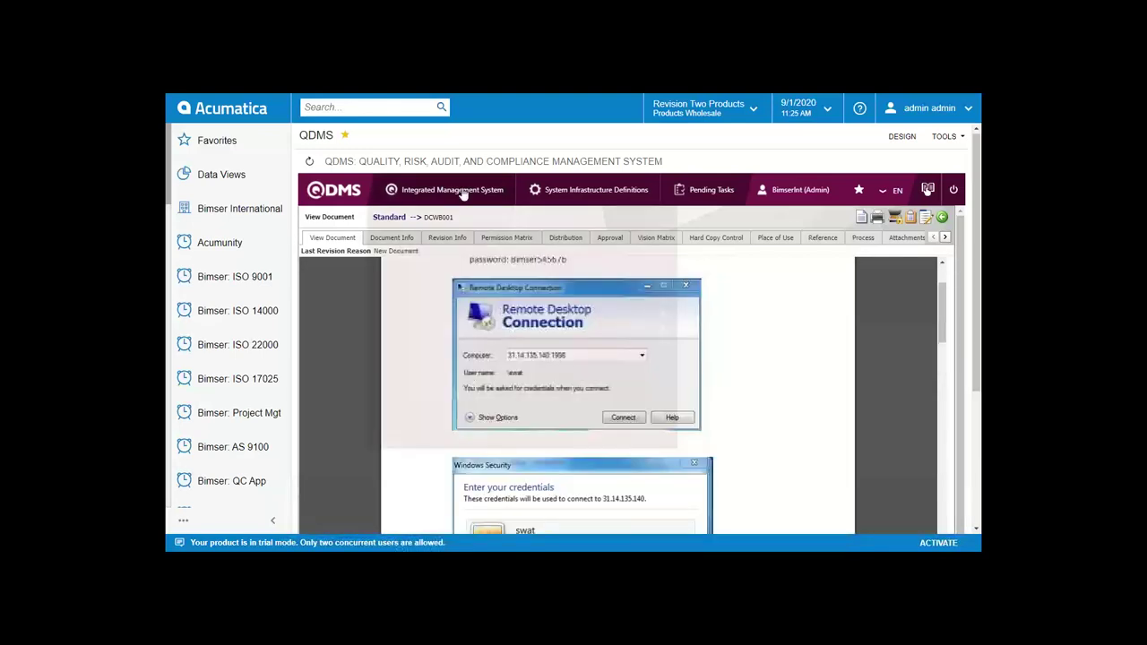
Open the Dashboard under Integrated Management System > Incident Management
{"action": "left_click", "coordinate": [451, 192]}
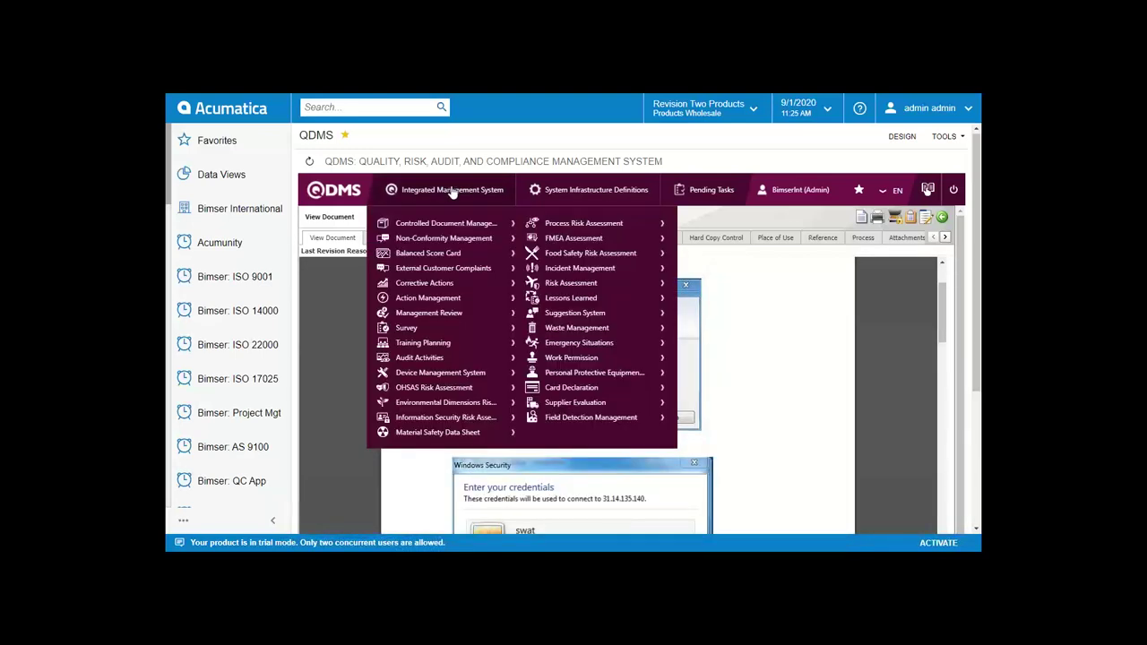
{"action": "mouse_move", "coordinate": [478, 230]}
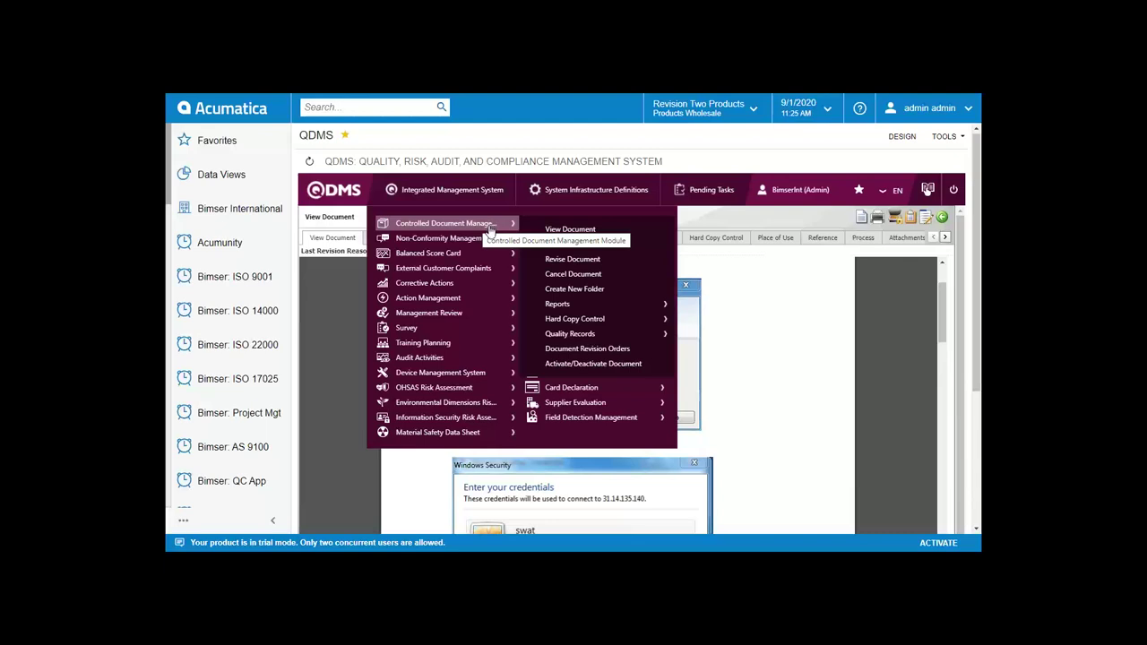
{"action": "mouse_move", "coordinate": [498, 270]}
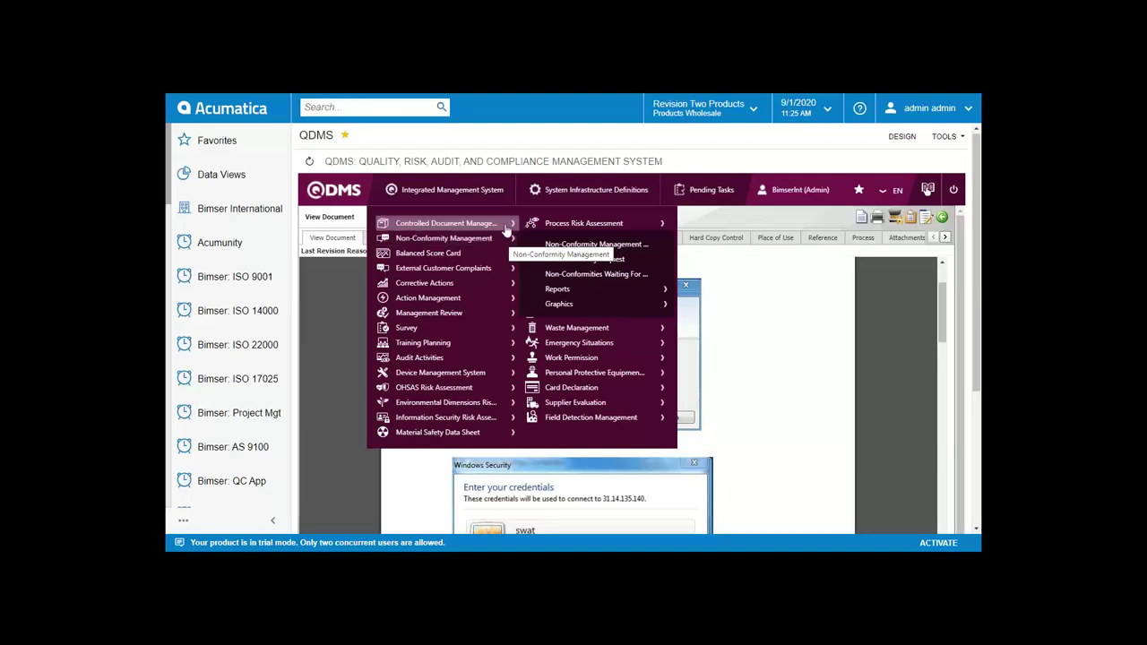
{"action": "mouse_move", "coordinate": [525, 224]}
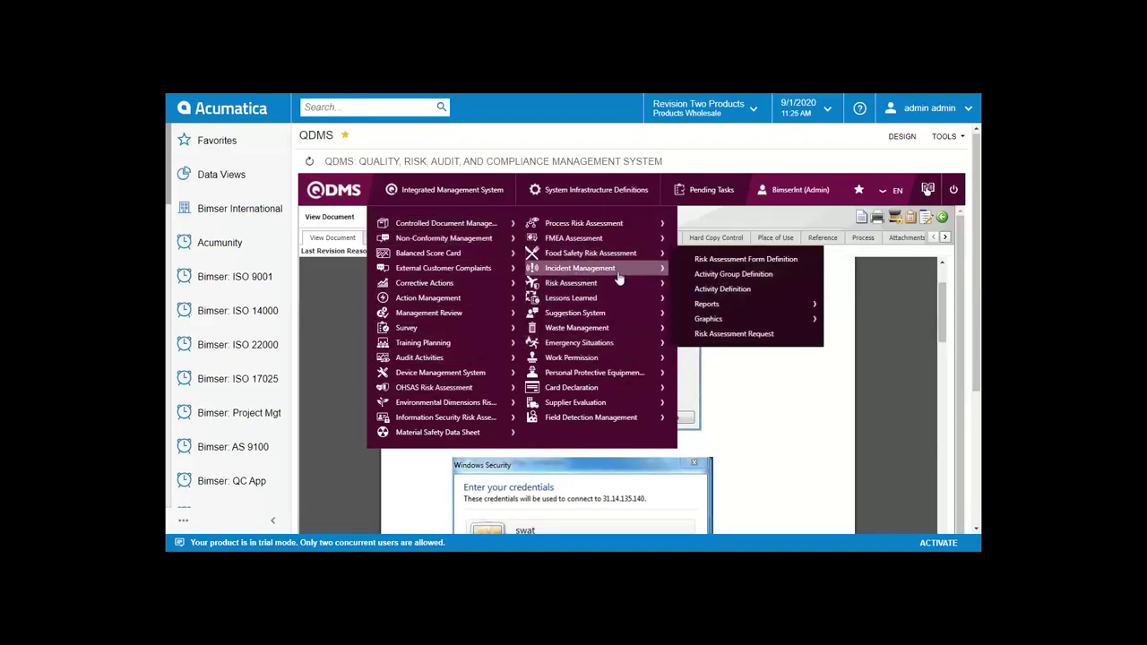
{"action": "mouse_move", "coordinate": [623, 271]}
{"action": "left_click", "coordinate": [743, 320]}
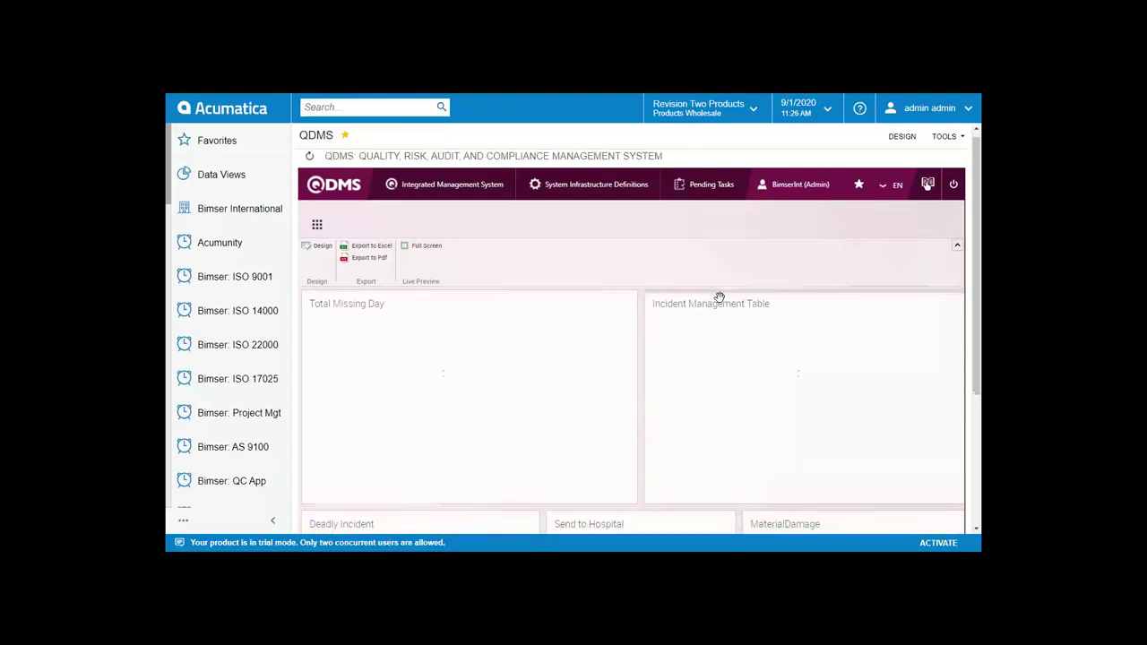
Scroll through the incident dashboard to inspect Total Missing Day and the donut charts
{"action": "scroll", "coordinate": [719, 296], "scroll_direction": "down", "scroll_amount": 1}
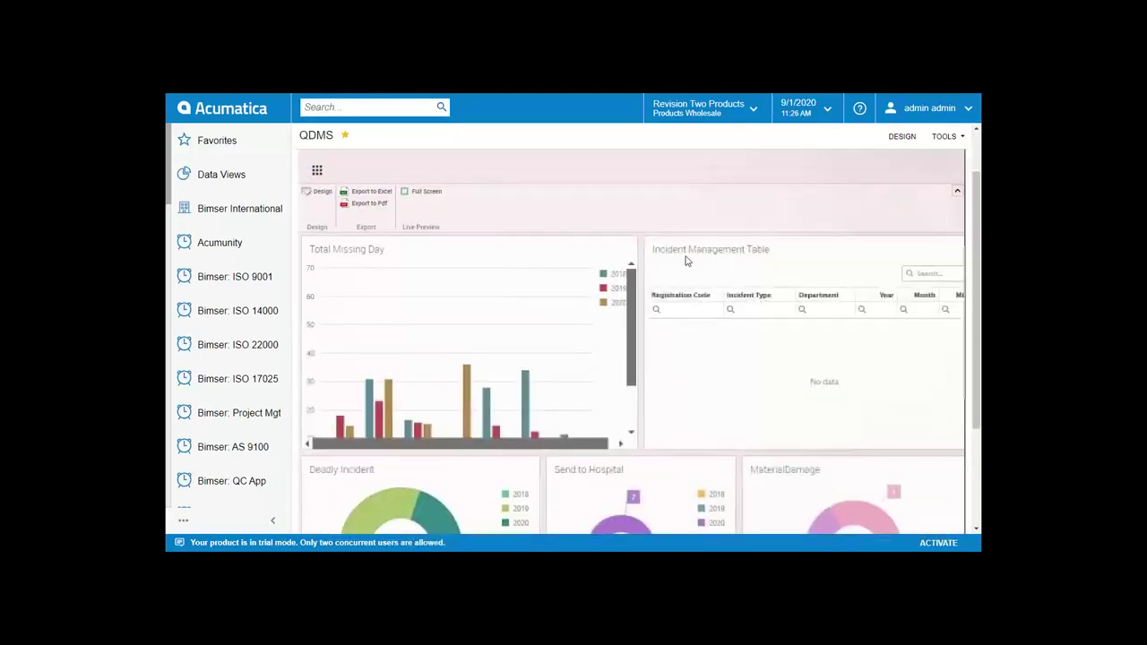
{"action": "scroll", "coordinate": [681, 260], "scroll_direction": "down", "scroll_amount": 1}
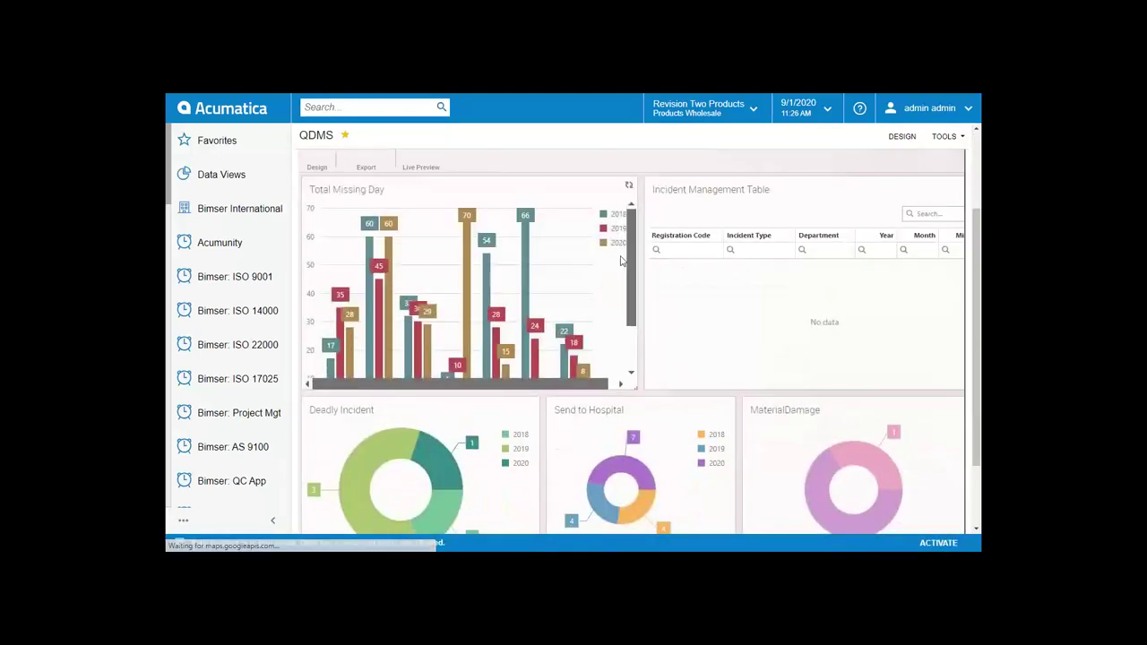
{"action": "scroll", "coordinate": [623, 269], "scroll_direction": "down", "scroll_amount": 1}
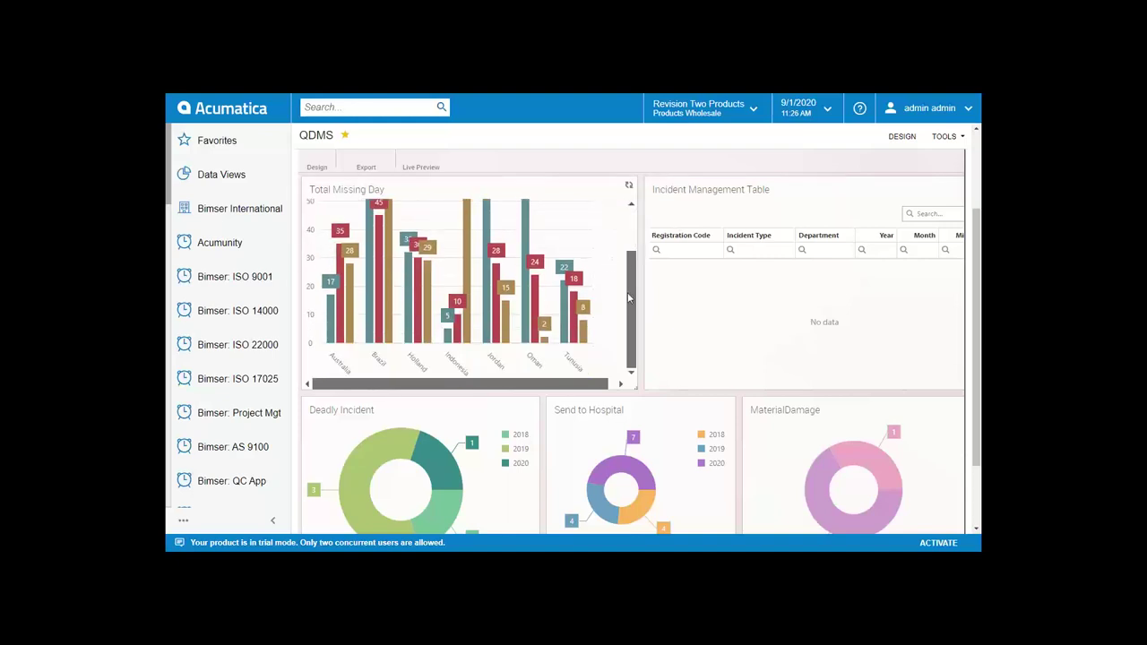
{"action": "scroll", "coordinate": [758, 340], "scroll_direction": "down", "scroll_amount": 1}
{"action": "scroll", "coordinate": [748, 418], "scroll_direction": "up", "scroll_amount": 3}
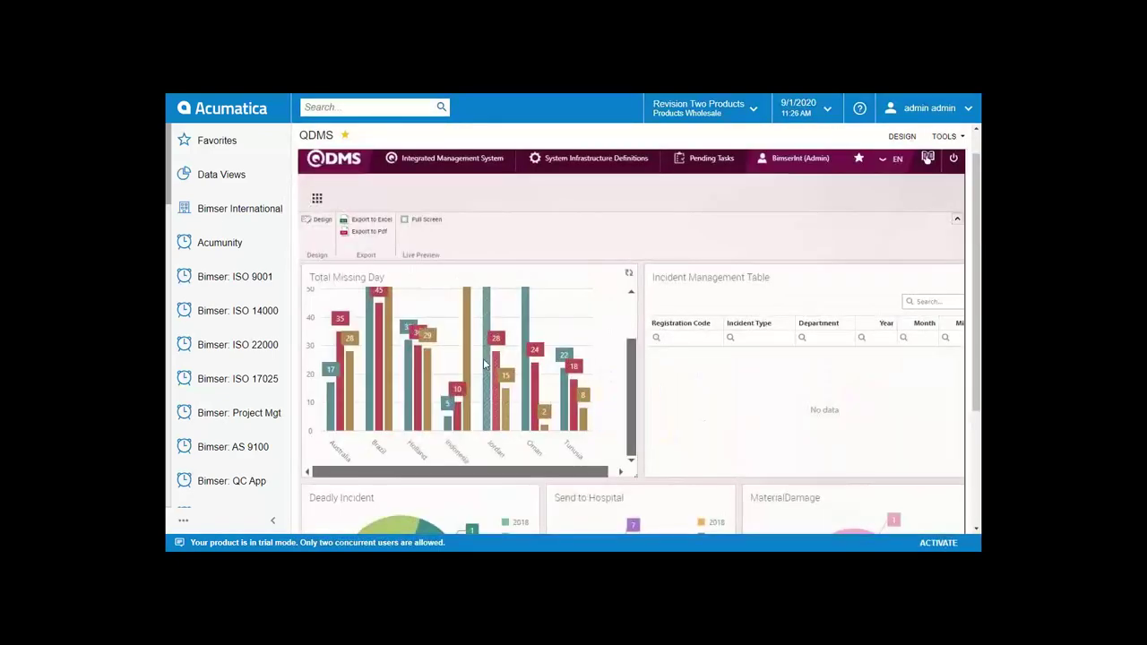
{"action": "scroll", "coordinate": [416, 294], "scroll_direction": "up", "scroll_amount": 1}
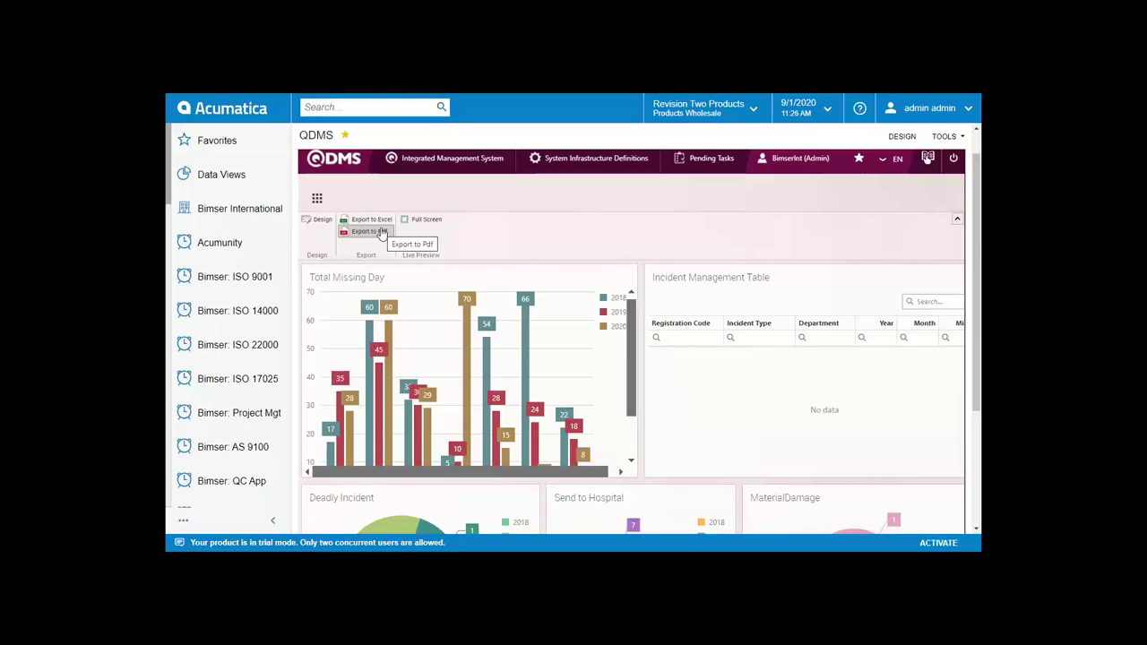
Enter Design mode, drag the Total Missing Day widget, then cancel the layout changes
{"action": "left_click", "coordinate": [319, 220]}
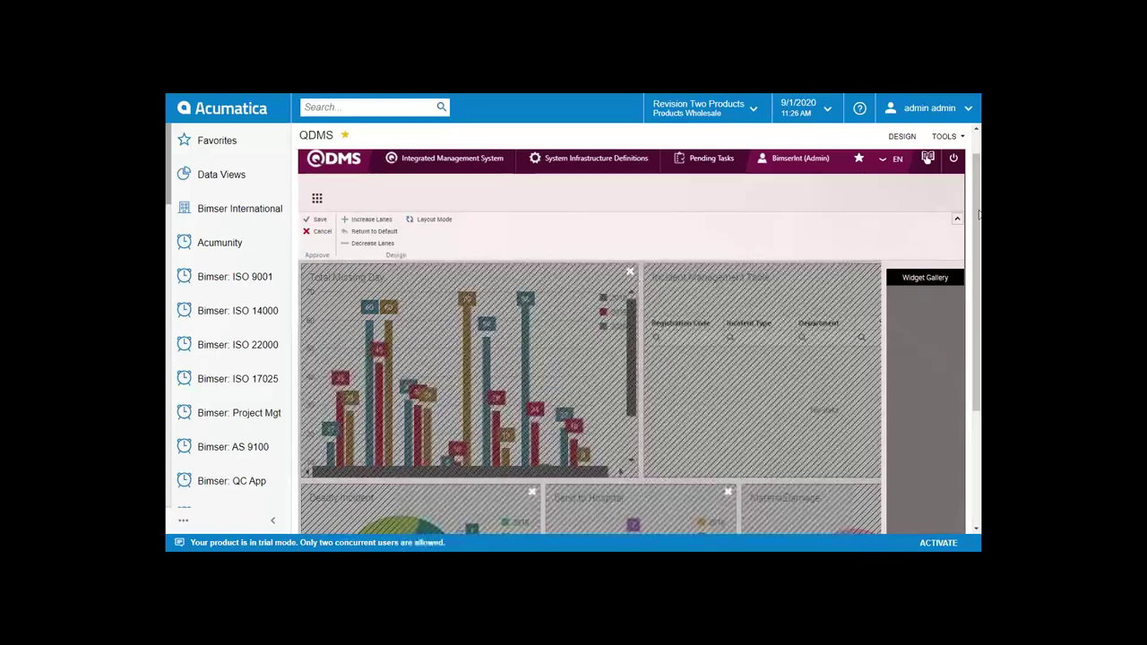
{"action": "scroll", "coordinate": [969, 315], "scroll_direction": "down", "scroll_amount": 3}
{"action": "scroll", "coordinate": [969, 315], "scroll_direction": "down", "scroll_amount": 1}
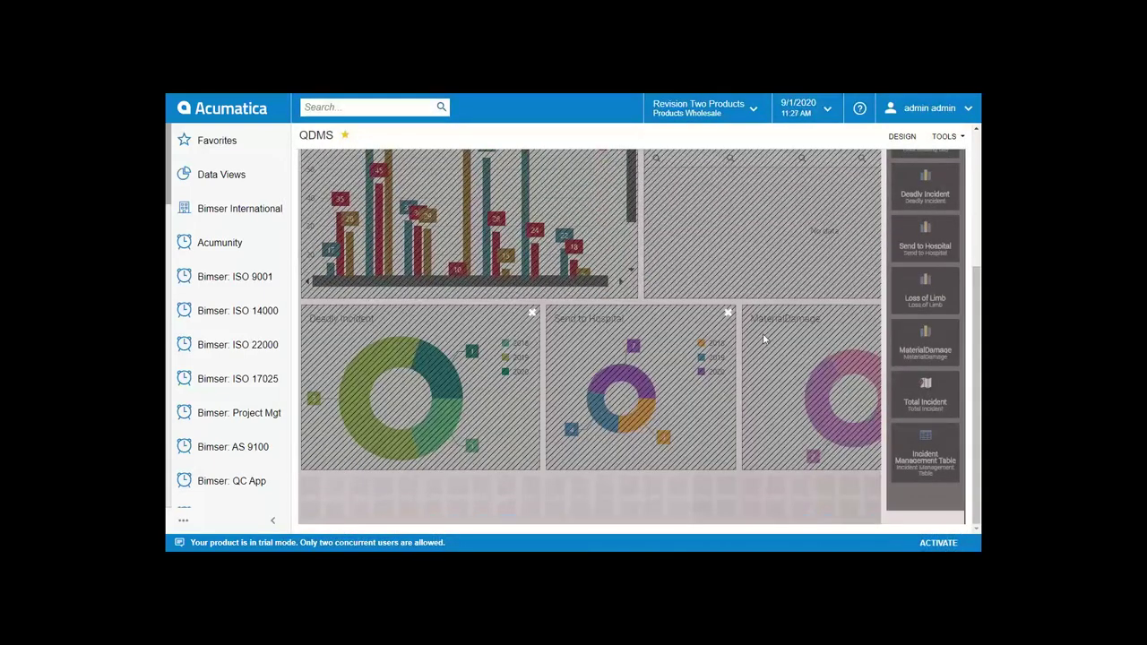
{"action": "scroll", "coordinate": [765, 338], "scroll_direction": "up", "scroll_amount": 1}
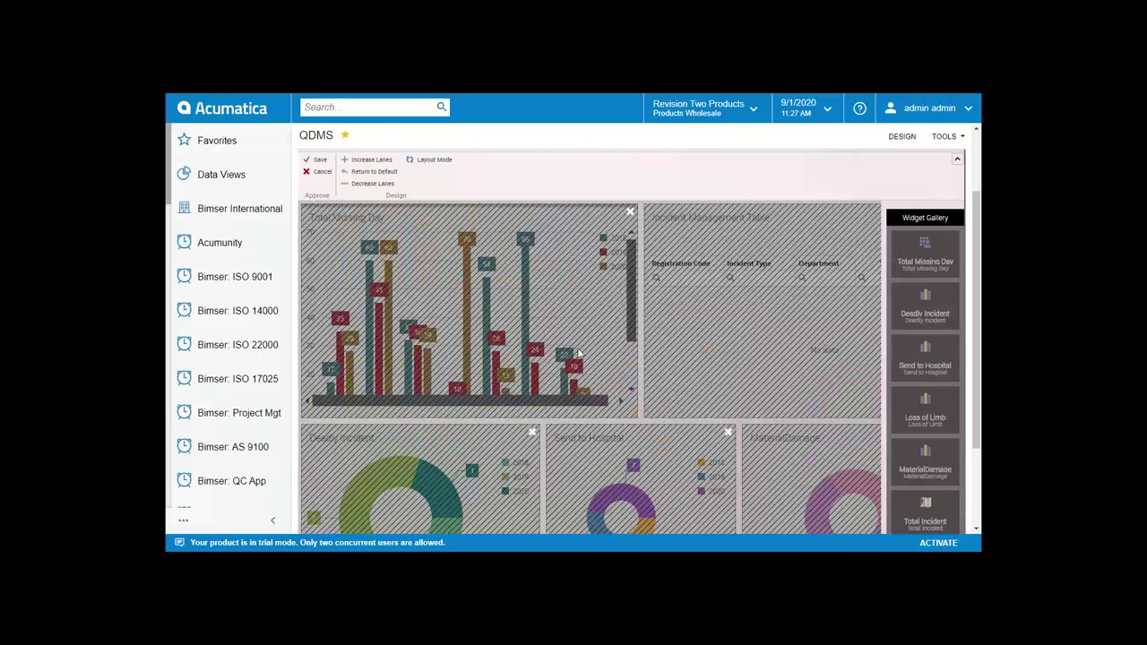
{"action": "left_click_drag", "start_coordinate": [578, 359], "coordinate": [582, 201]}
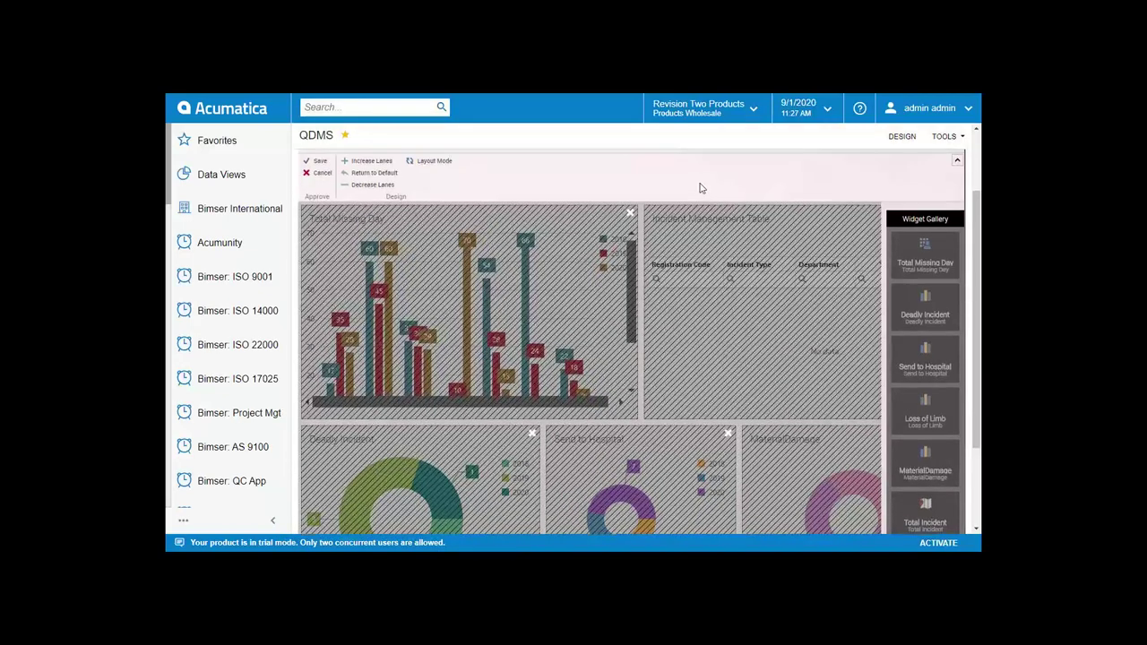
{"action": "scroll", "coordinate": [557, 224], "scroll_direction": "up", "scroll_amount": 1}
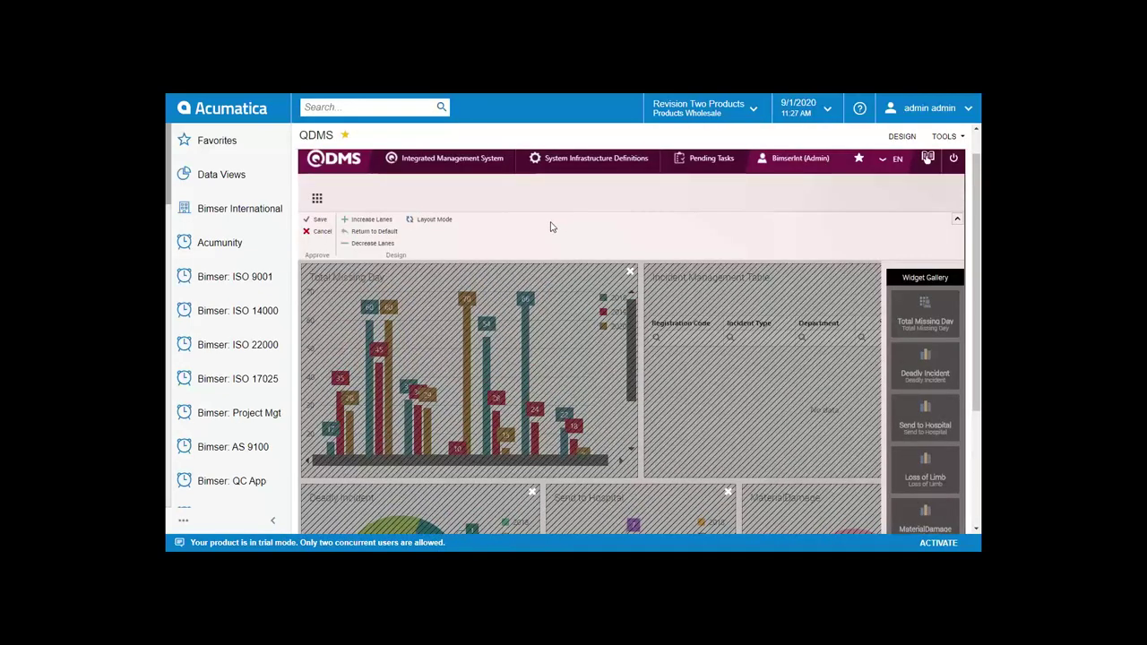
{"action": "left_click", "coordinate": [325, 233]}
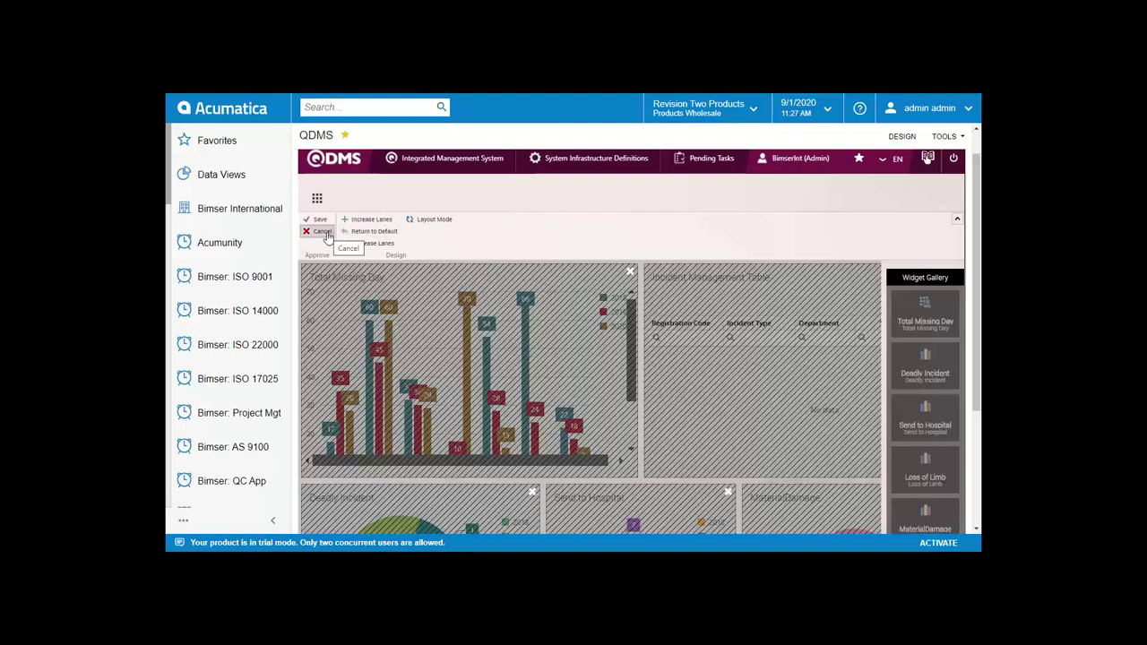